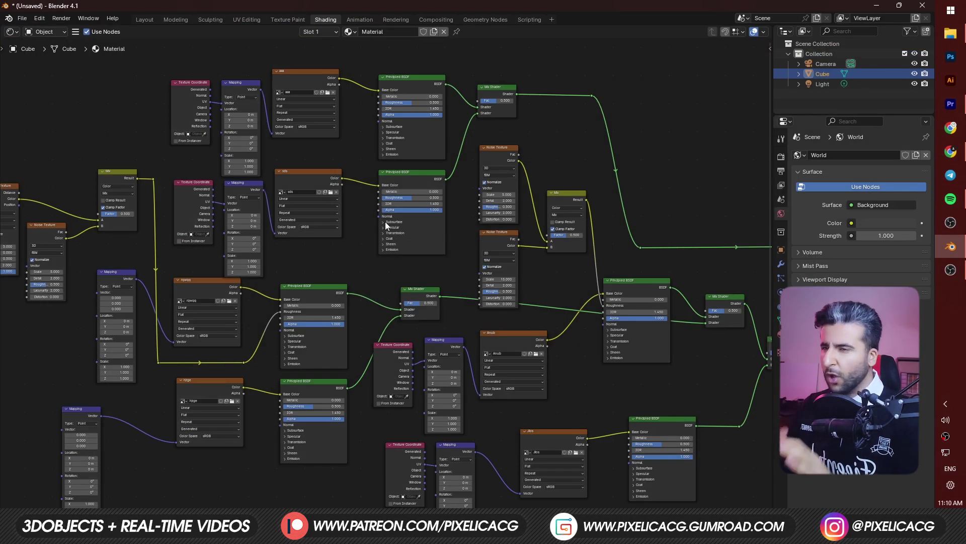
# Step: Resize the paint brush radius and undo the last paint stroke on the jacket
pyautogui.keyDown('shift'); pyautogui.scroll(-5, 385, 222); pyautogui.keyUp('shift')
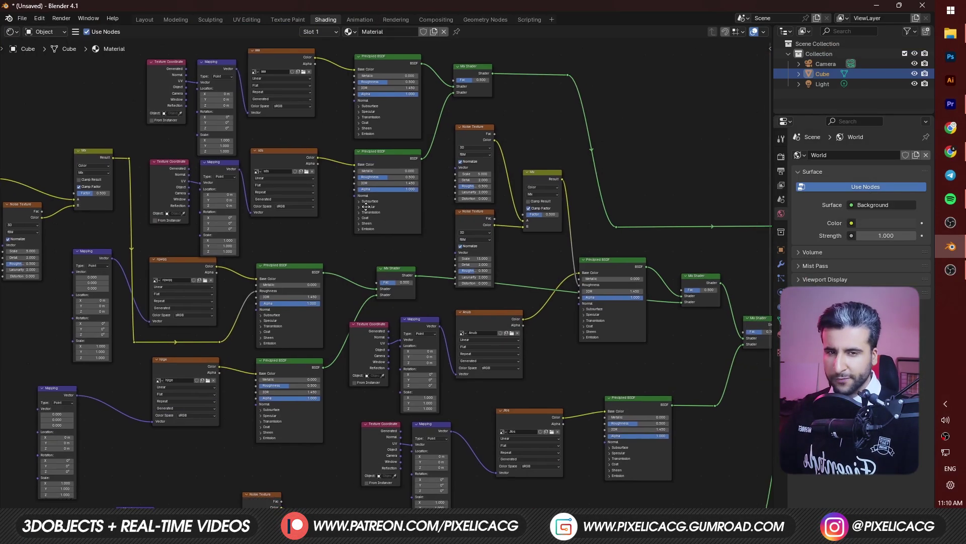
pyautogui.scroll(-2, 388, 247)
pyautogui.keyDown('shift'); pyautogui.scroll(-3, 419, 215); pyautogui.keyUp('shift')
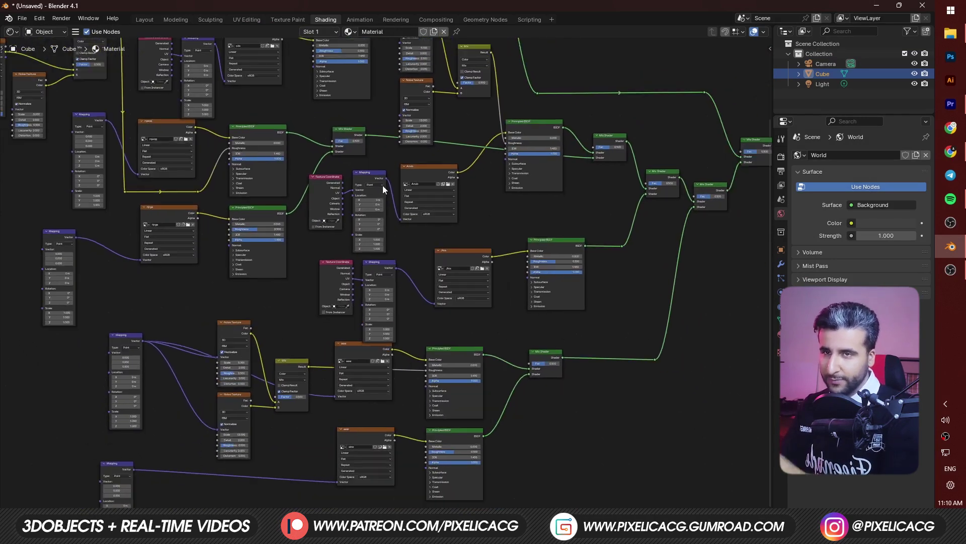
pyautogui.keyDown('shift'); pyautogui.scroll(-2, 408, 218); pyautogui.keyUp('shift')
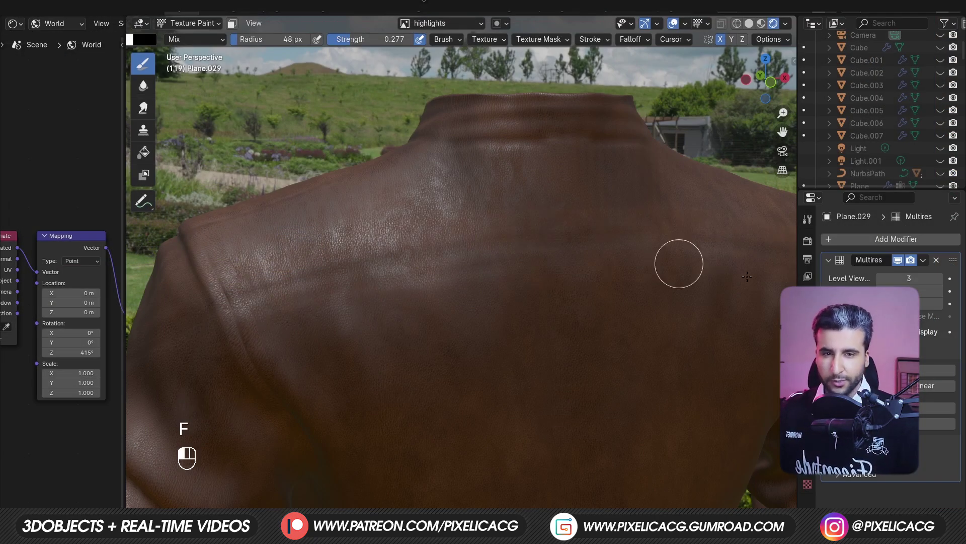
pyautogui.scroll(-3, 323, 313)
pyautogui.press('f')
pyautogui.hotkey('ctrl', 'z')
# Step: Pan the Shader Editor to the Diffuse, Roughness, Normals and Displacement image texture nodes
pyautogui.scroll(2, 538, 408)
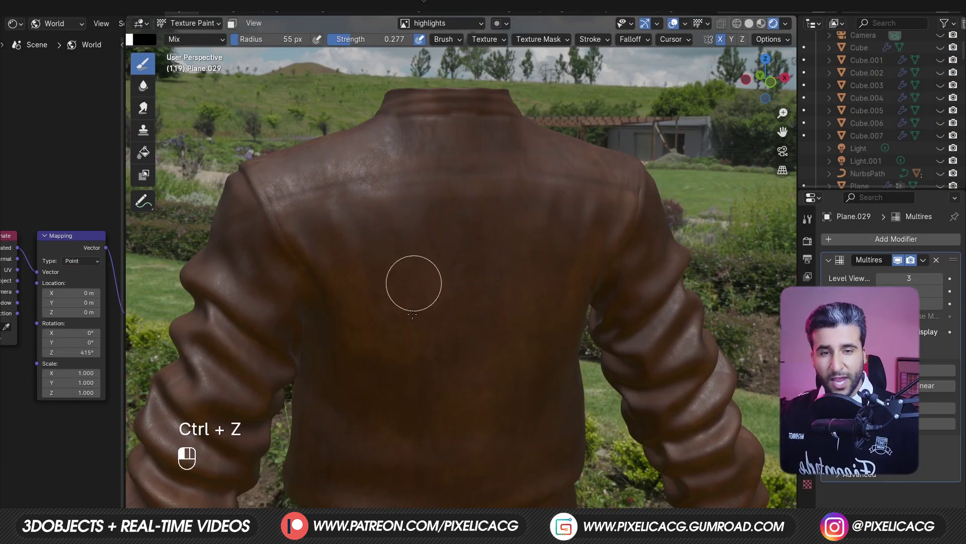
pyautogui.scroll(-2, 310, 436)
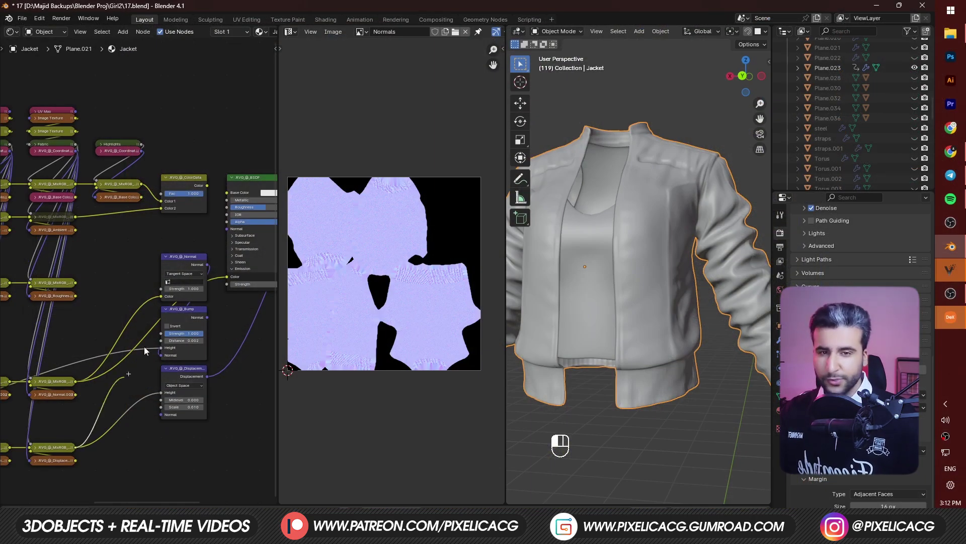
pyautogui.scroll(2, 255, 273)
pyautogui.moveTo(255, 273); pyautogui.dragTo(112, 245, button='middle')
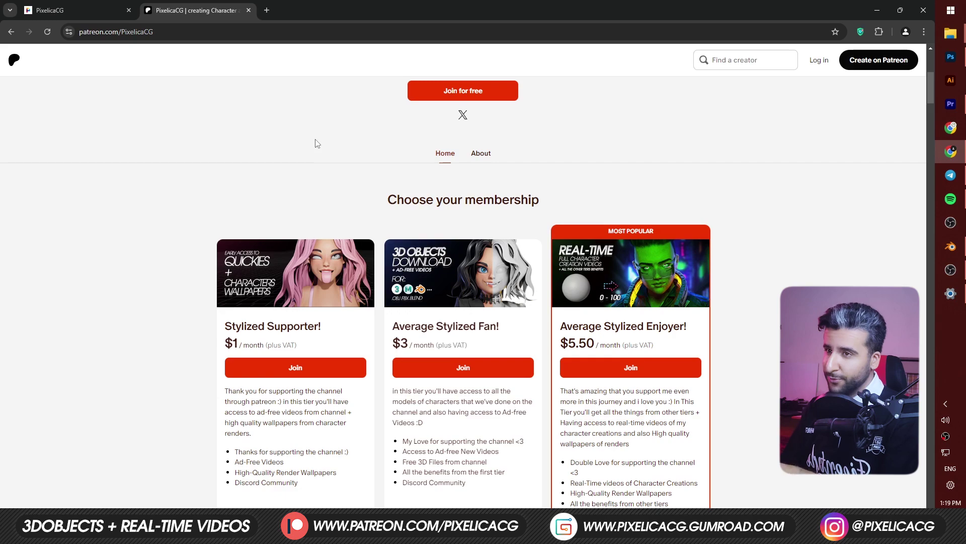
# Step: Scroll the PixelicaCG product grid from Leather Jacket & Top down to the Cyberpunk Girl items
pyautogui.scroll(-2, 315, 160)
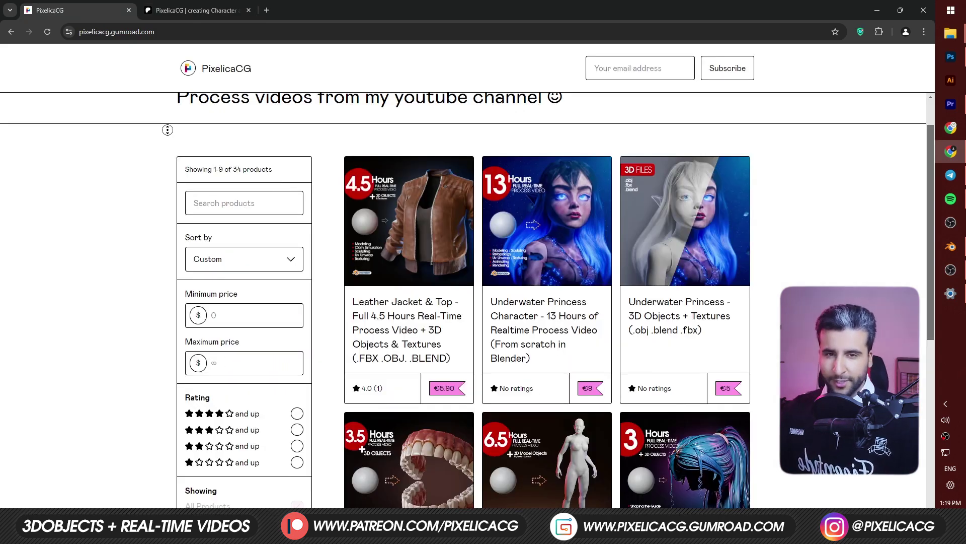
pyautogui.scroll(-6, 168, 130)
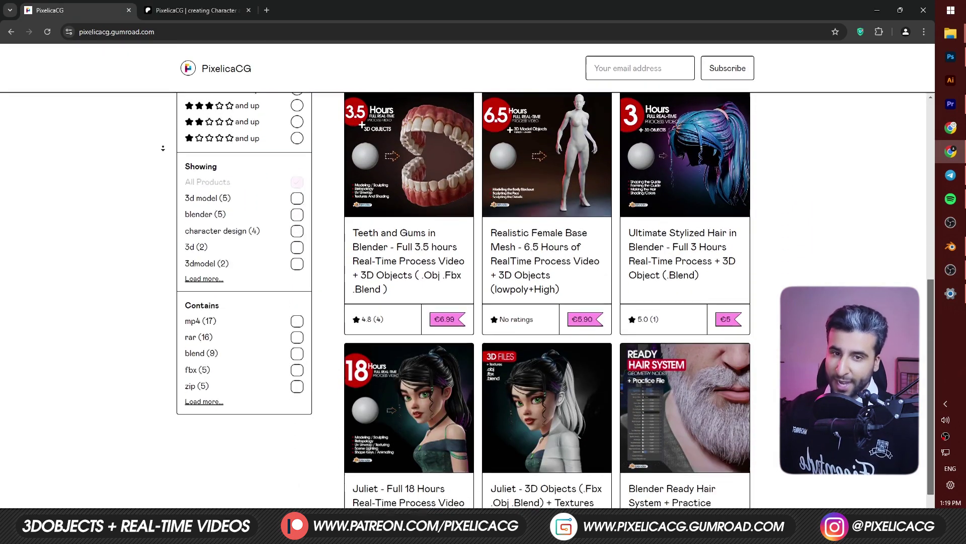
pyautogui.scroll(-7, 163, 148)
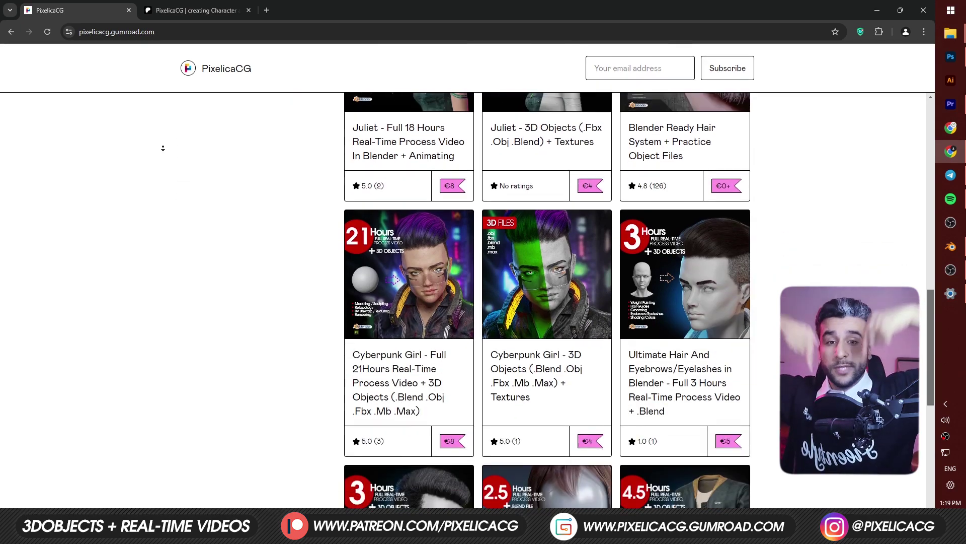
pyautogui.scroll(-5, 163, 148)
# Step: Enter Edit Mode on the jacket and mark the shoulder edges as seams
pyautogui.hotkey('ctrl', 'Tab')
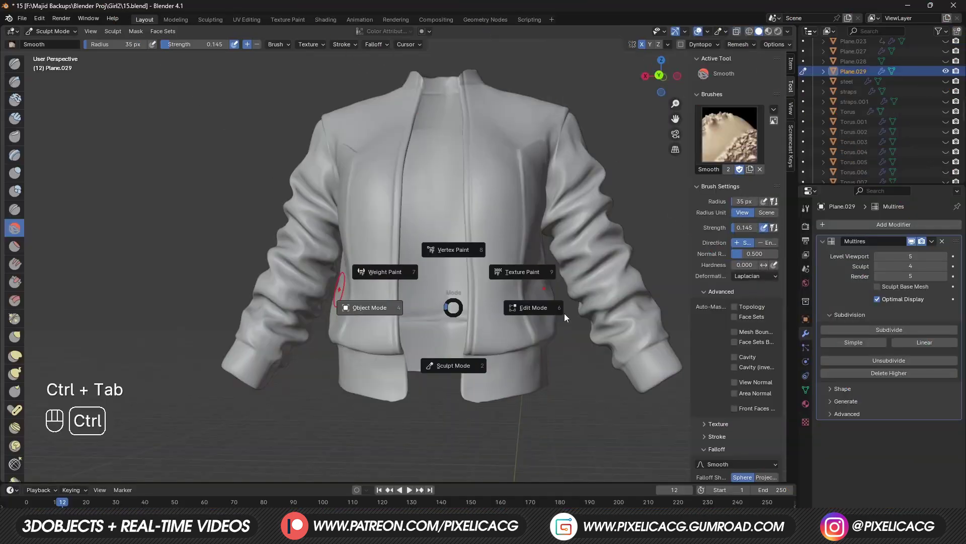
pyautogui.press('Tab')
pyautogui.scroll(3, 511, 278)
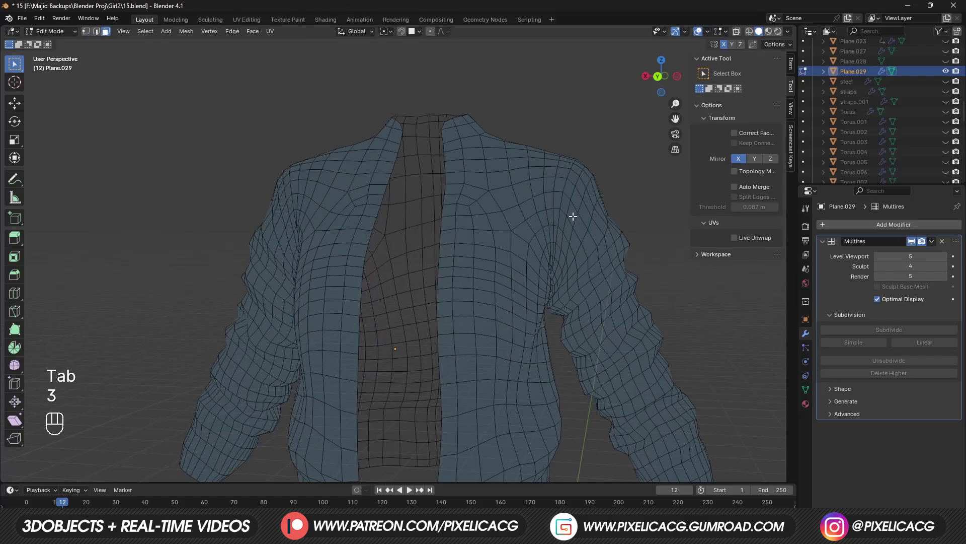
pyautogui.keyDown('alt'); pyautogui.moveTo(562, 206); pyautogui.dragTo(612, 248, button='middle'); pyautogui.keyUp('alt')
pyautogui.press('ctrl+KP_1')
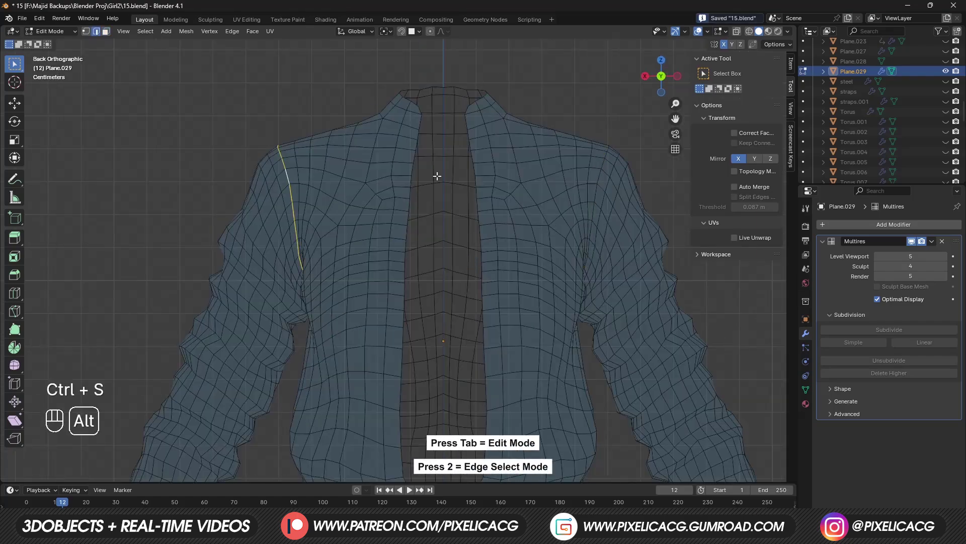
pyautogui.scroll(-3, 596, 216)
pyautogui.press('u')
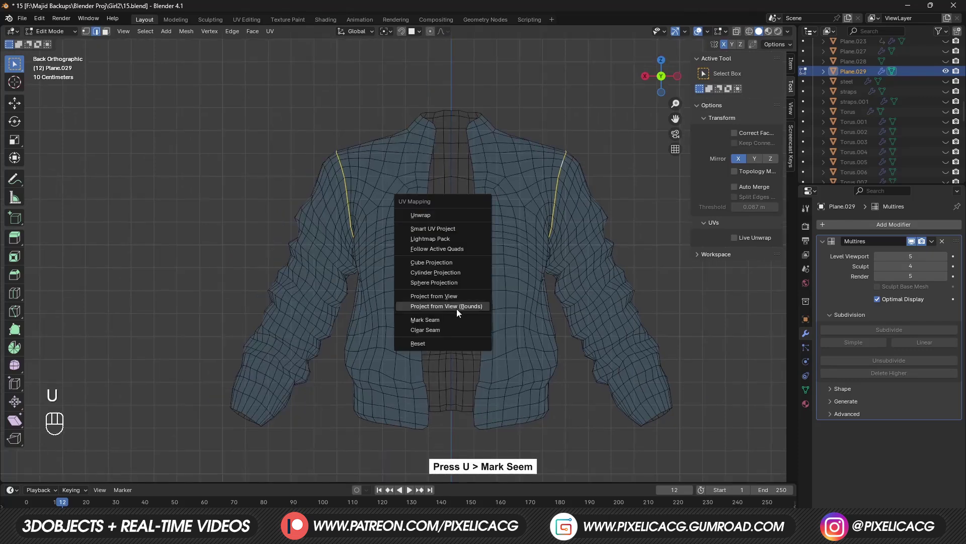
pyautogui.click(457, 308)
pyautogui.hotkey('ctrl', 'z')
pyautogui.hotkey('ctrl', 'z')
pyautogui.hotkey('ctrl', 'z')
pyautogui.hotkey('ctrl', 'z')
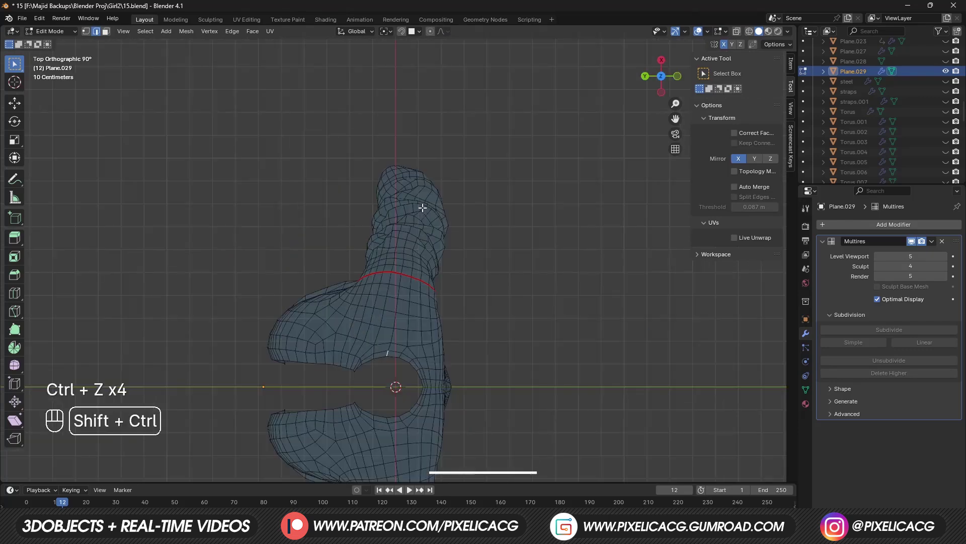
# Step: Select a shortest edge path along the sleeve undersides and mark it as a seam
pyautogui.keyDown('ctrl'); pyautogui.keyDown('shift'); pyautogui.click(422, 207); pyautogui.keyUp('shift'); pyautogui.keyUp('ctrl')
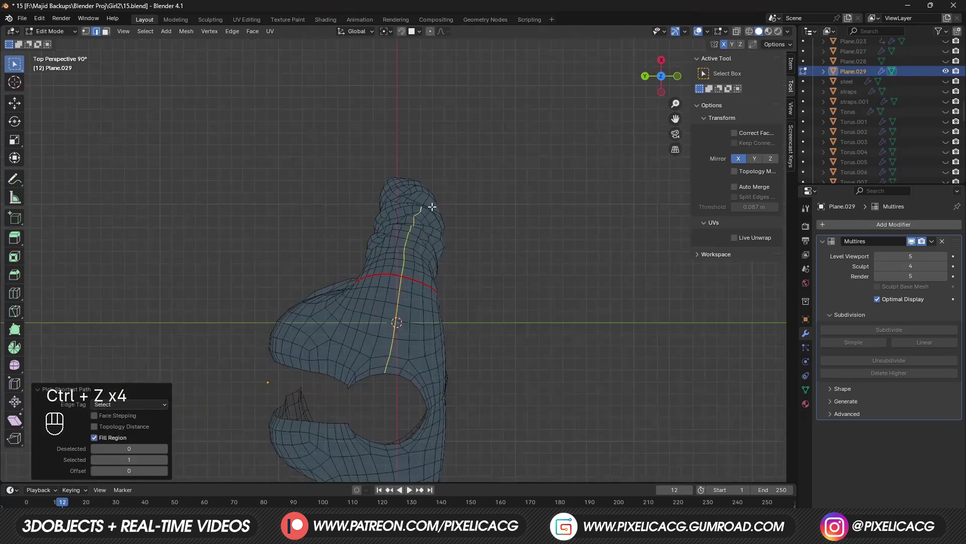
pyautogui.moveTo(422, 207); pyautogui.dragTo(375, 94, button='middle')
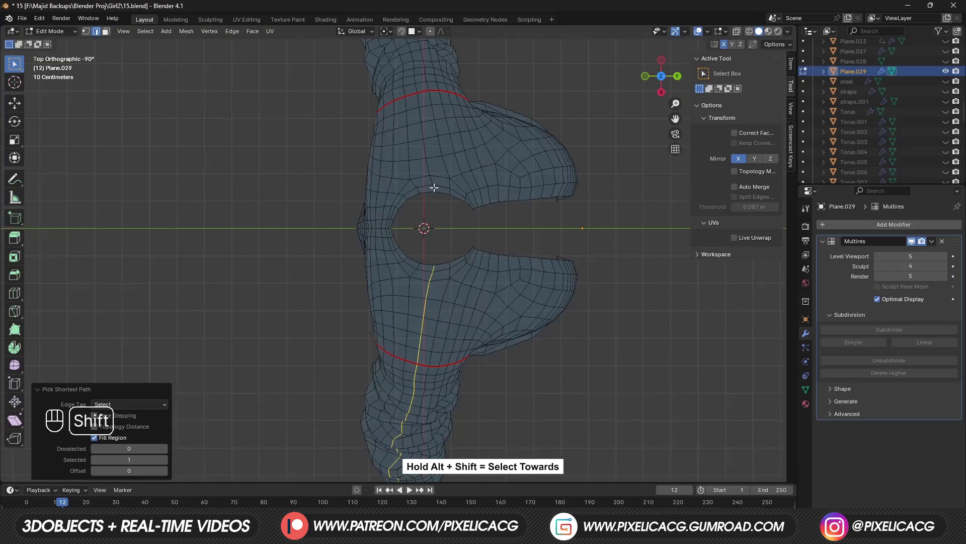
pyautogui.hotkey('ctrl', 'z')
pyautogui.hotkey('ctrl', 'z')
pyautogui.hotkey('ctrl', 'z')
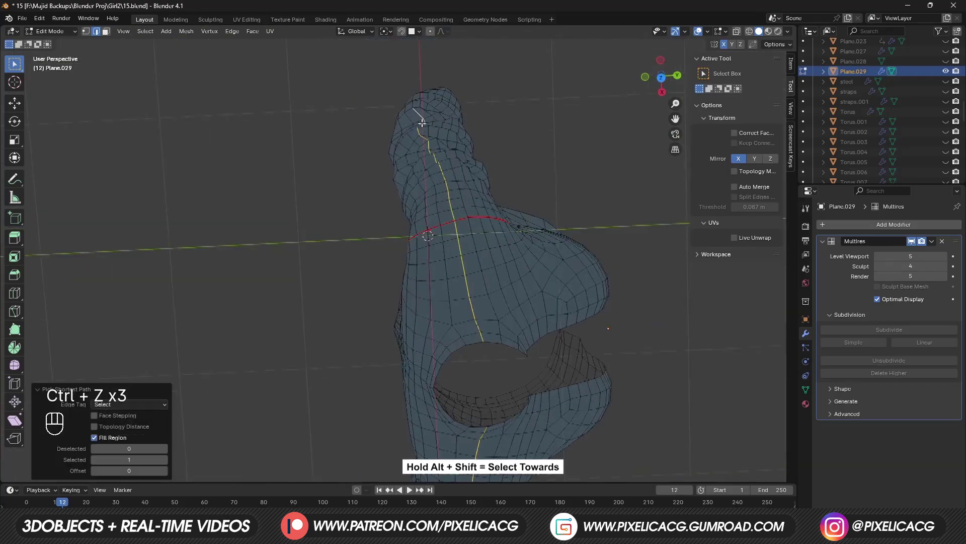
pyautogui.keyDown('ctrl'); pyautogui.keyDown('shift'); pyautogui.click(492, 143); pyautogui.keyUp('shift'); pyautogui.keyUp('ctrl')
pyautogui.moveTo(492, 143); pyautogui.dragTo(565, 297, button='middle')
pyautogui.hotkey('ctrl', 'z')
pyautogui.hotkey('ctrl', 'z')
pyautogui.keyDown('ctrl'); pyautogui.keyDown('shift'); pyautogui.click(566, 298); pyautogui.keyUp('shift'); pyautogui.keyUp('ctrl')
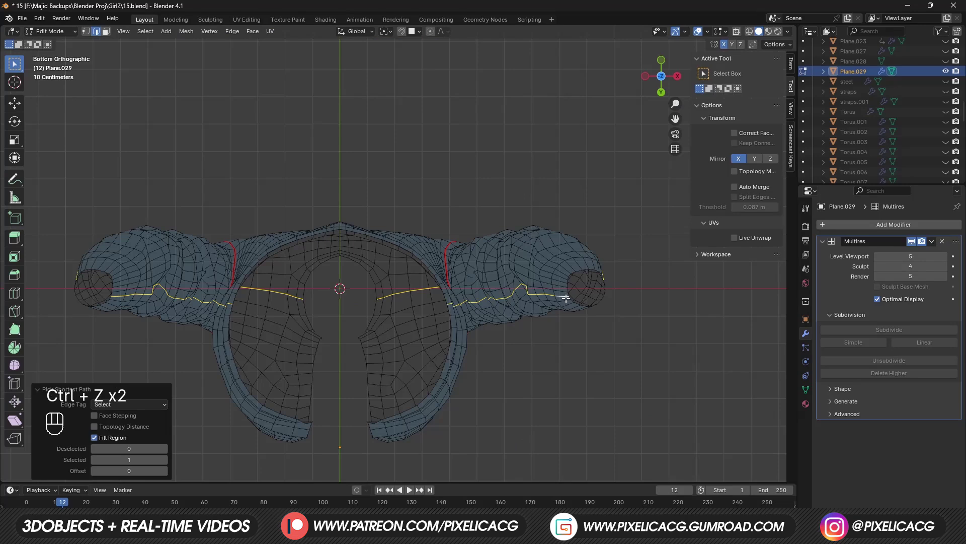
pyautogui.press('u')
pyautogui.click(533, 319)
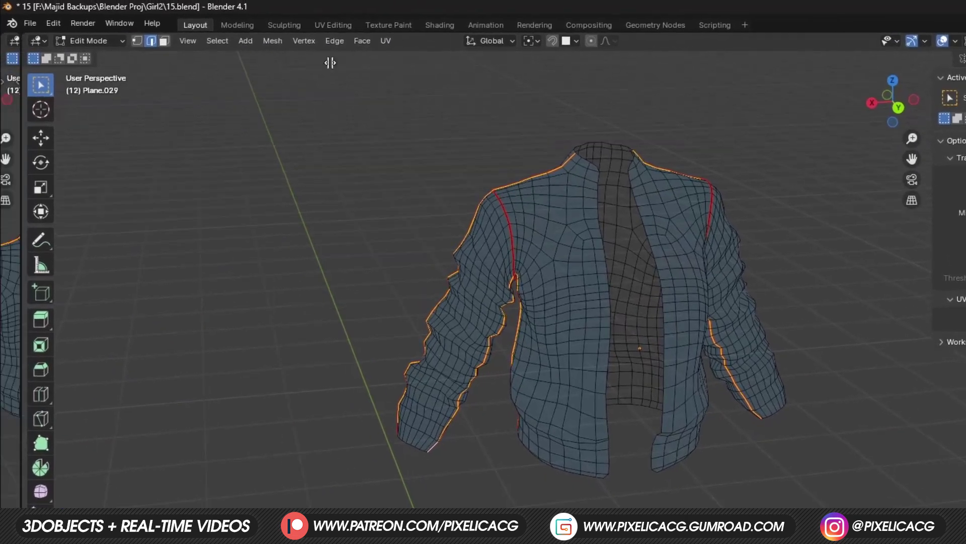
# Step: Enlarge the side area and turn it into a UV Editor
pyautogui.moveTo(330, 62); pyautogui.dragTo(403, 63)
pyautogui.click(17, 40)
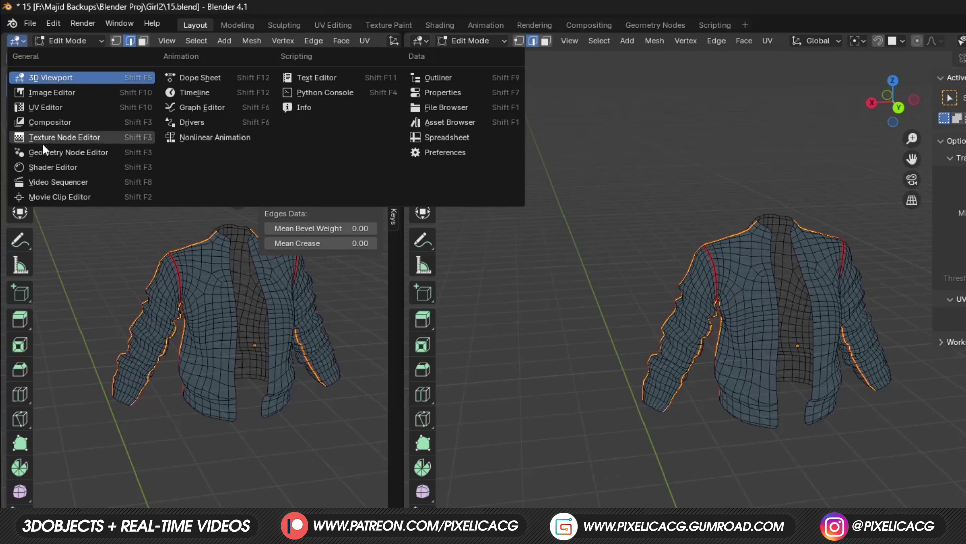
pyautogui.click(45, 107)
# Step: Select the whole jacket, unwrap it along its seams, and reposition a UV island
pyautogui.press('a')
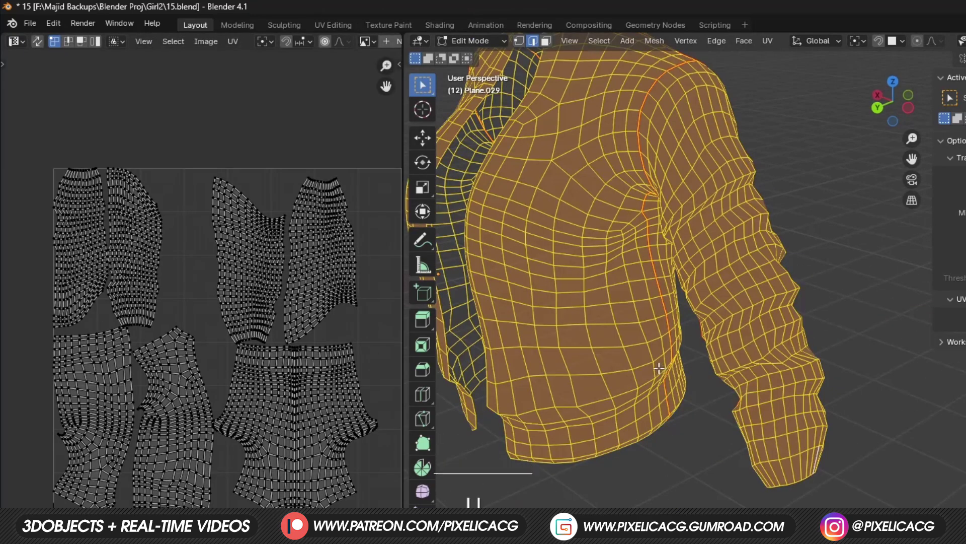
pyautogui.press('u')
pyautogui.click(555, 189)
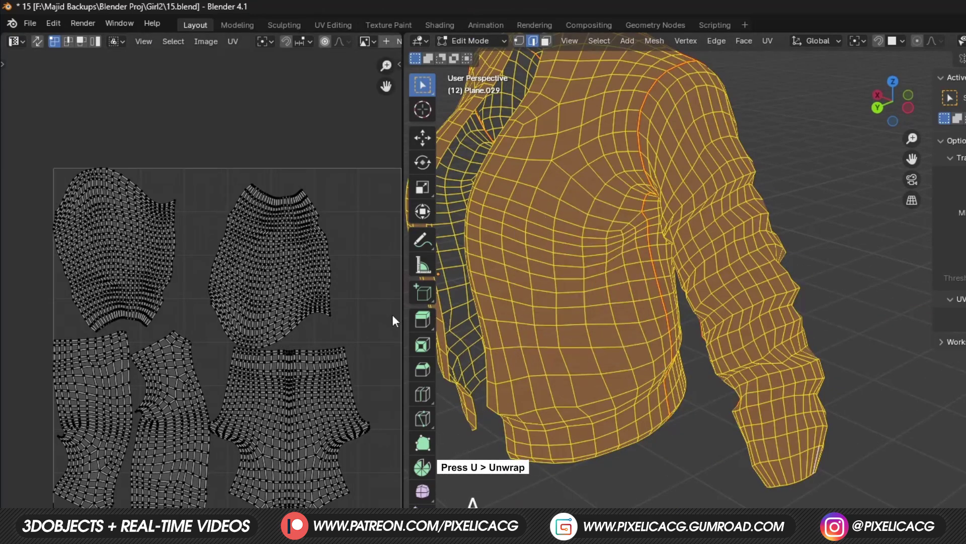
pyautogui.scroll(-1, 392, 317)
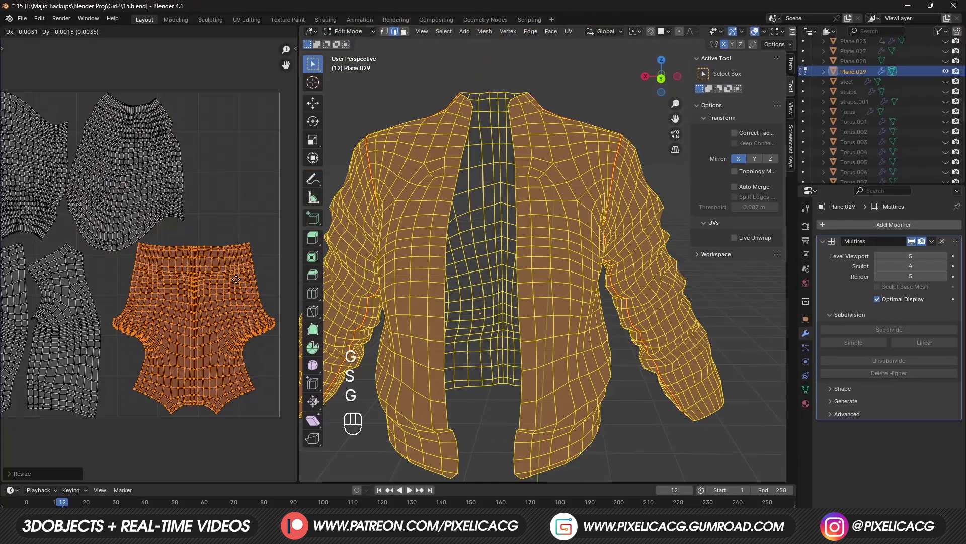
pyautogui.click(258, 222)
pyautogui.click(257, 224)
pyautogui.hotkey('ctrl', 'Tab')
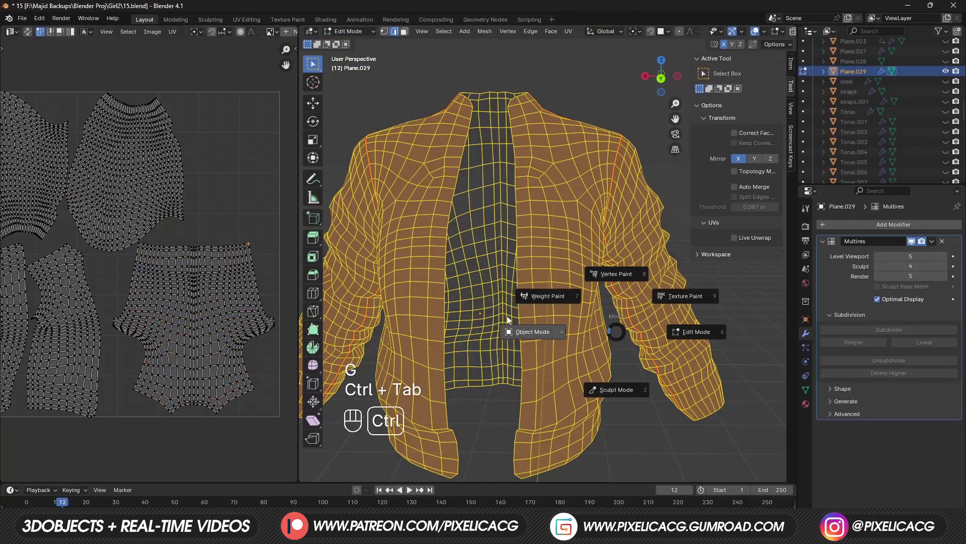
# Step: Return the jacket to Object Mode, then select the free Lite pricing tier
pyautogui.click(602, 353)
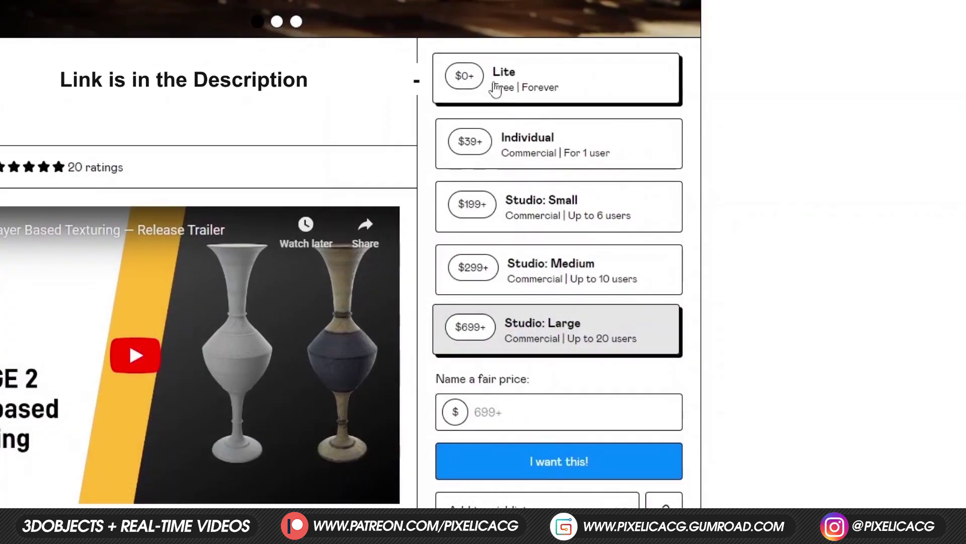
pyautogui.click(447, 85)
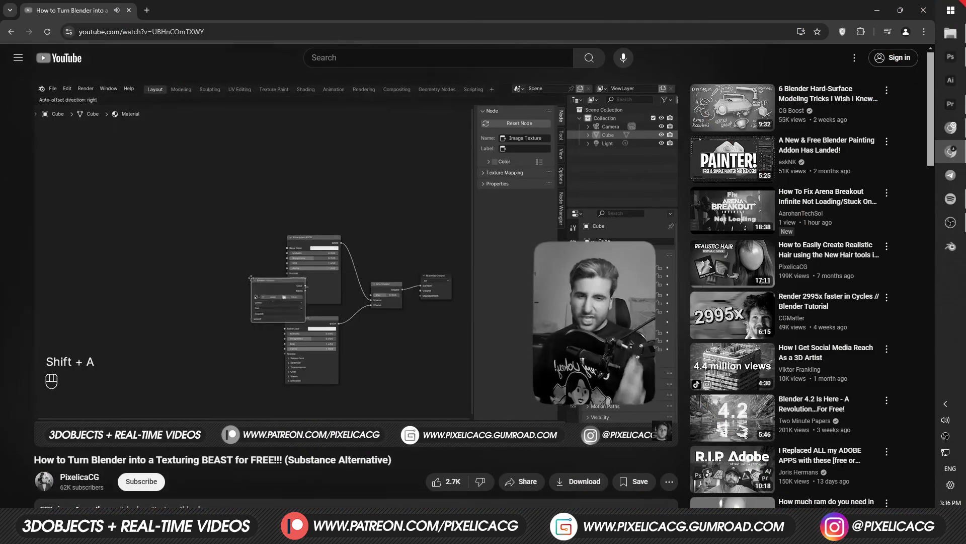
# Step: Try the Lite, Individual, Studio: Small, Medium and Large tiers, then enter a fair price of 20
pyautogui.moveTo(340, 243)
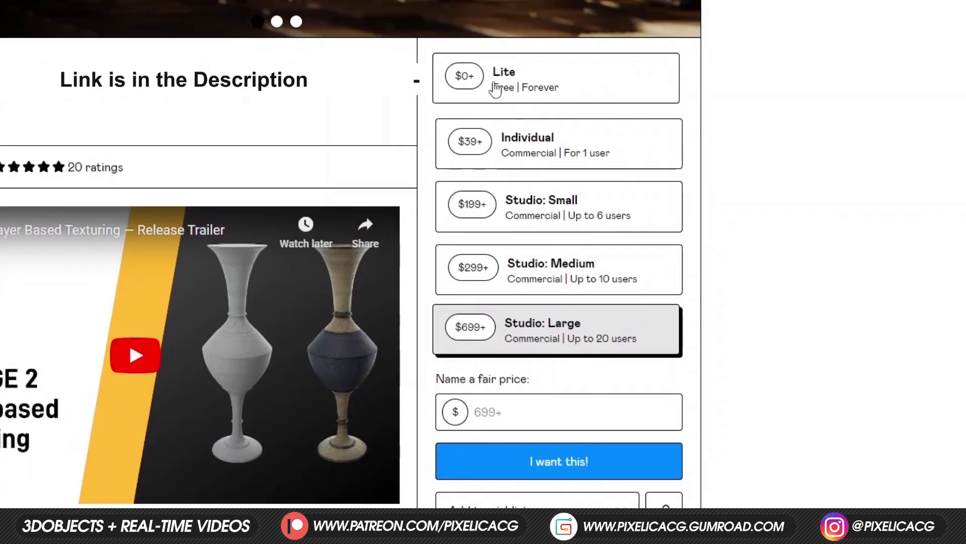
pyautogui.click(473, 63)
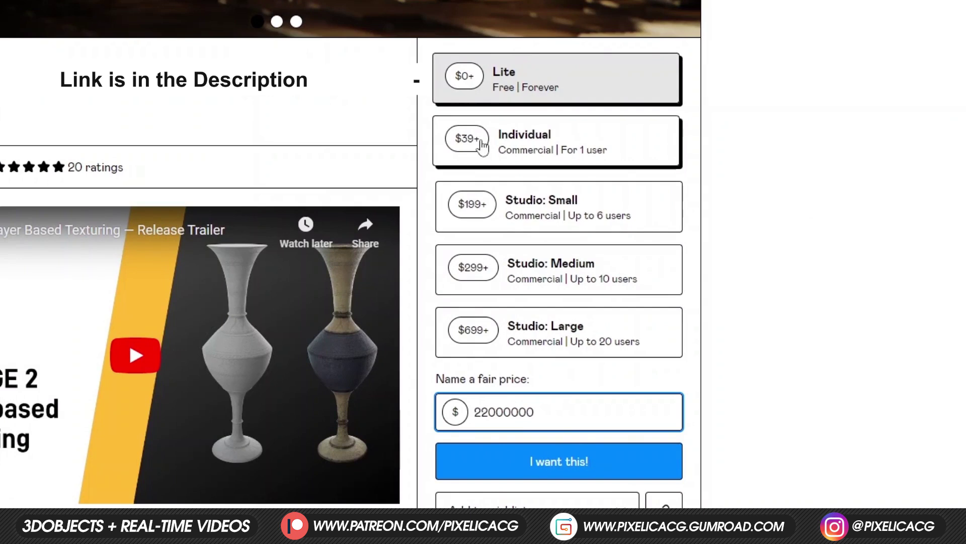
pyautogui.click(491, 160)
pyautogui.click(566, 205)
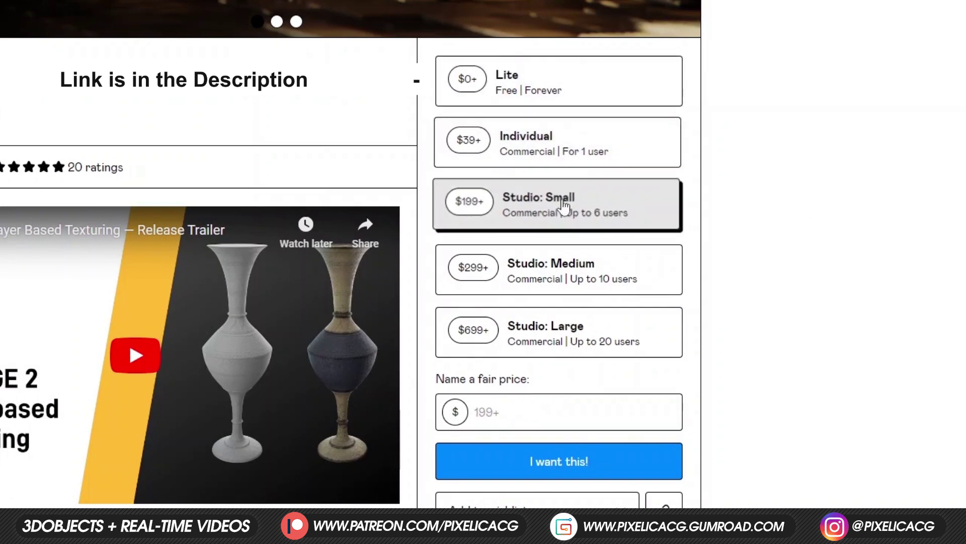
pyautogui.click(510, 291)
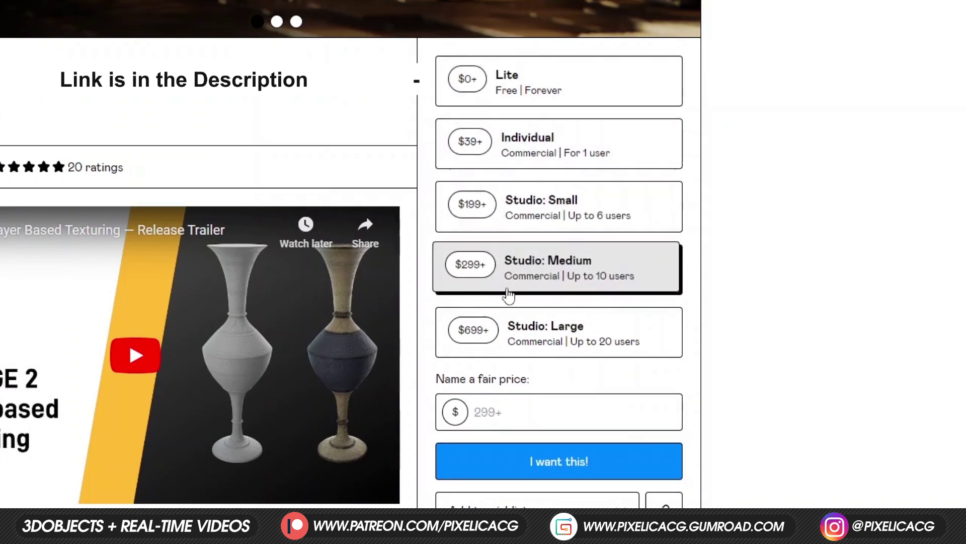
pyautogui.click(556, 327)
pyautogui.click(455, 414)
pyautogui.write('20')
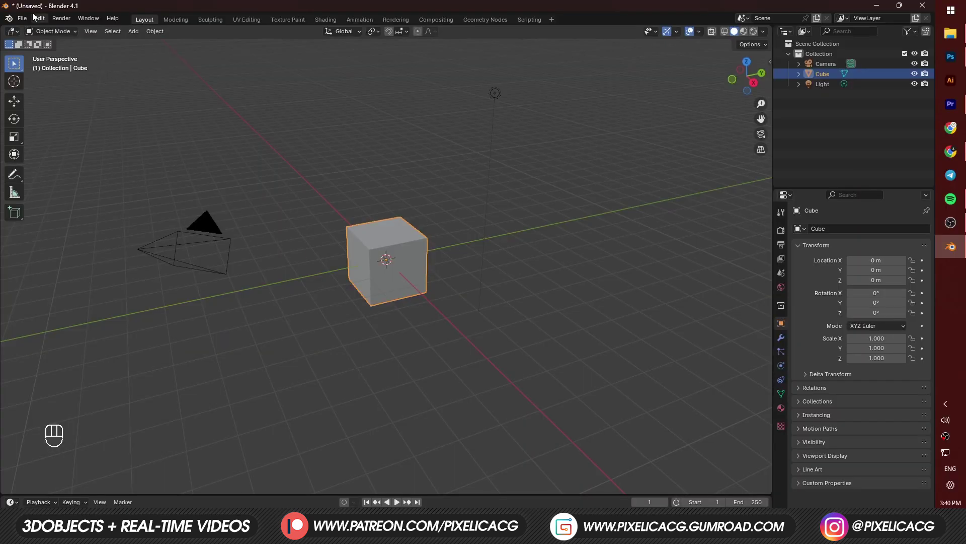
# Step: Install the Ravage add-on via Preferences > Add-ons, show its panel, and reset the jacket's material
pyautogui.click(39, 19)
pyautogui.click(61, 148)
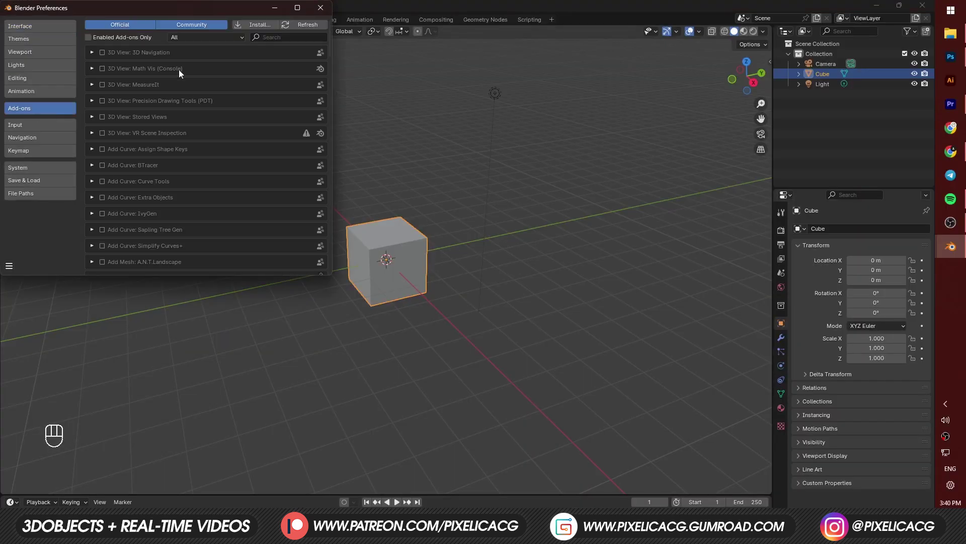
pyautogui.click(258, 29)
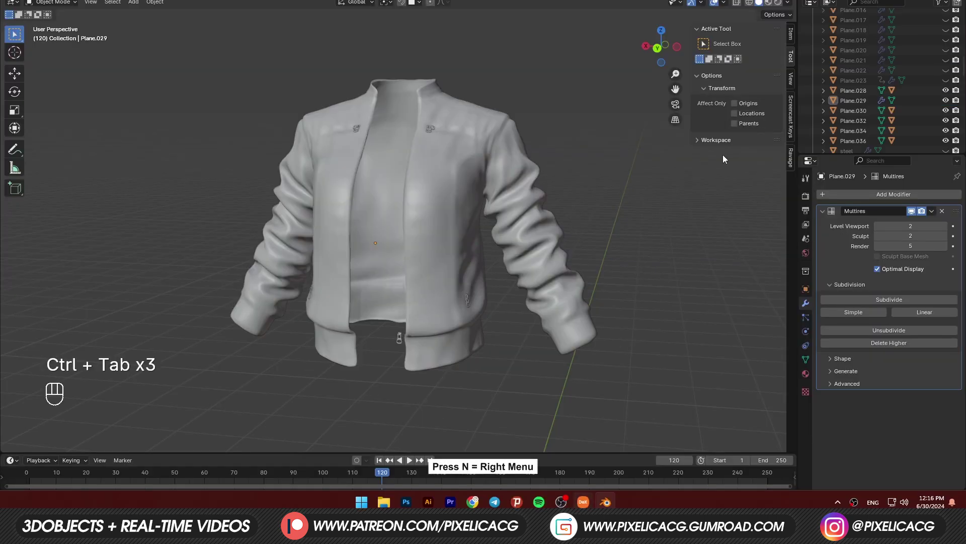
pyautogui.click(791, 156)
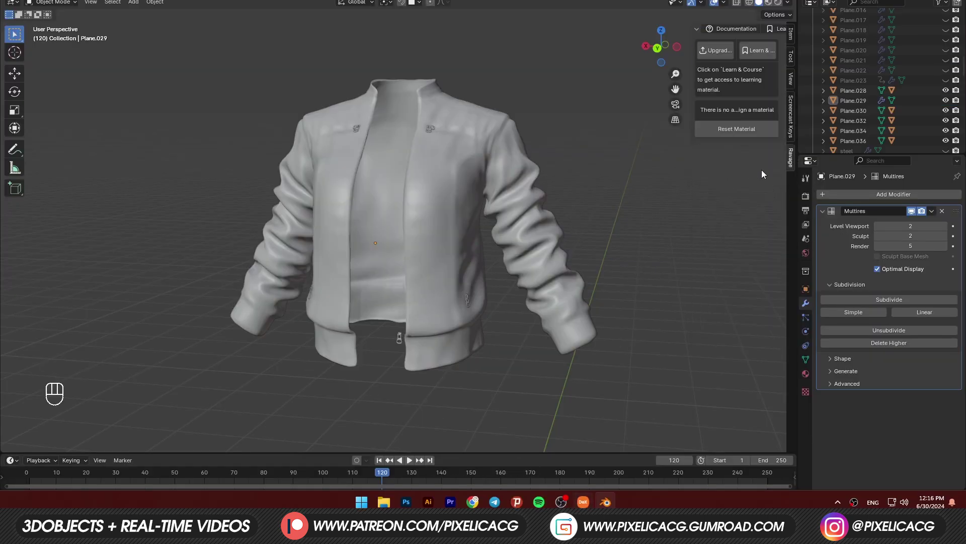
pyautogui.click(745, 130)
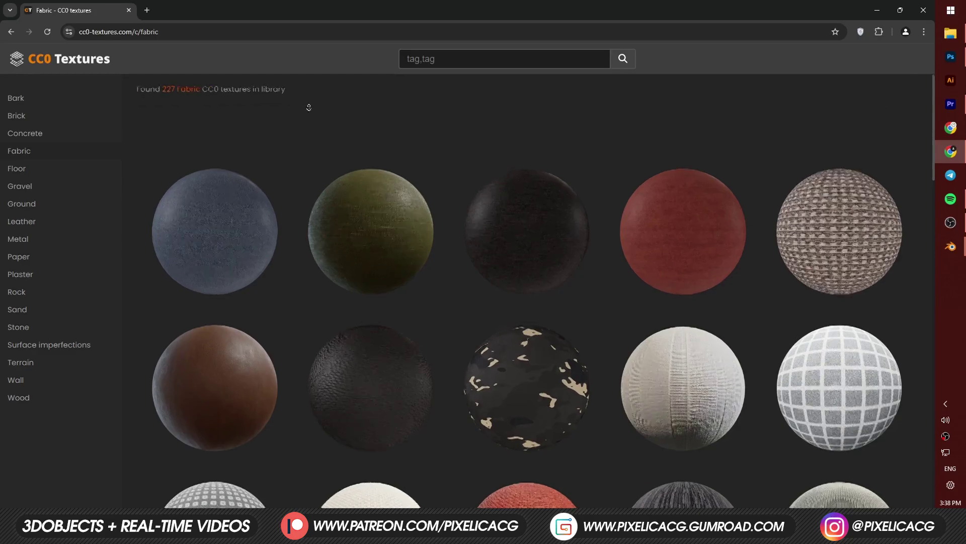
pyautogui.scroll(-6, 309, 107)
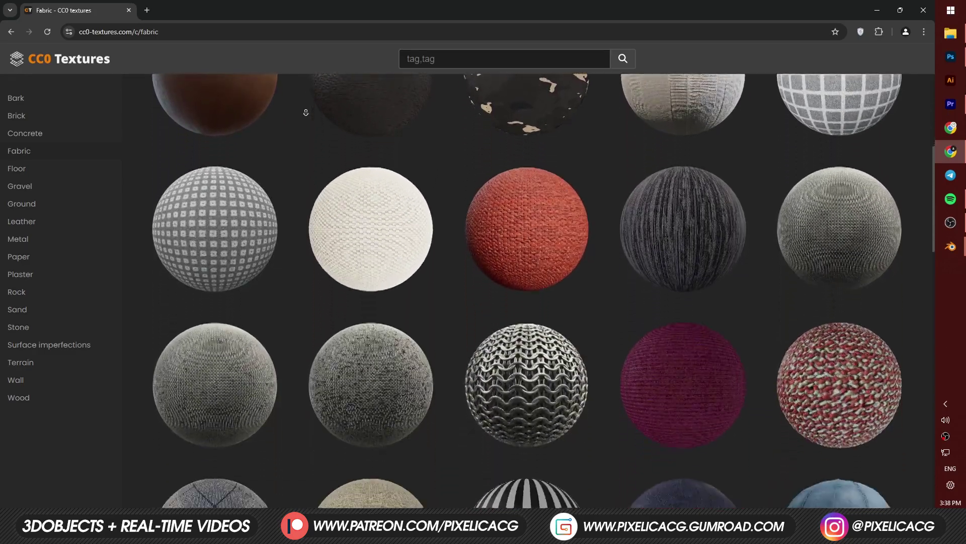
pyautogui.scroll(-6, 305, 112)
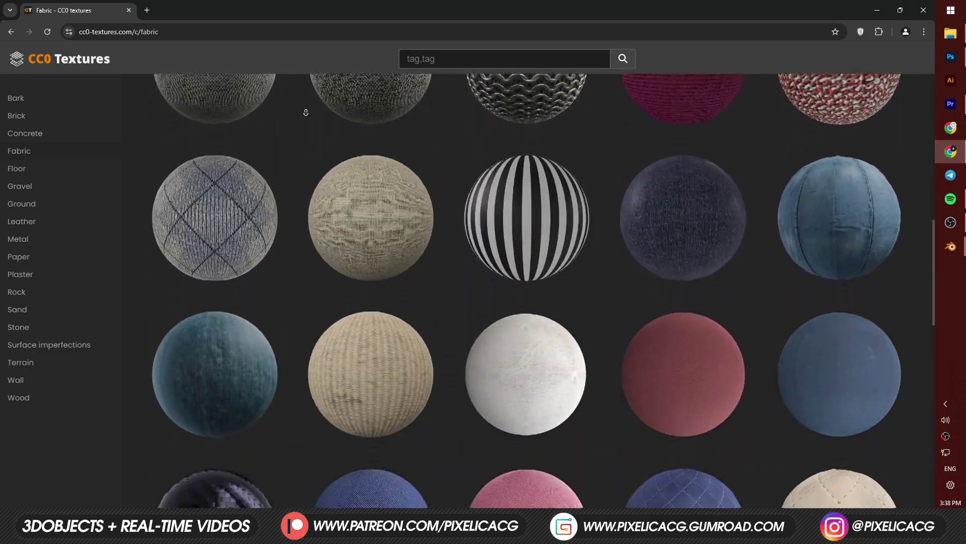
pyautogui.scroll(-5, 306, 112)
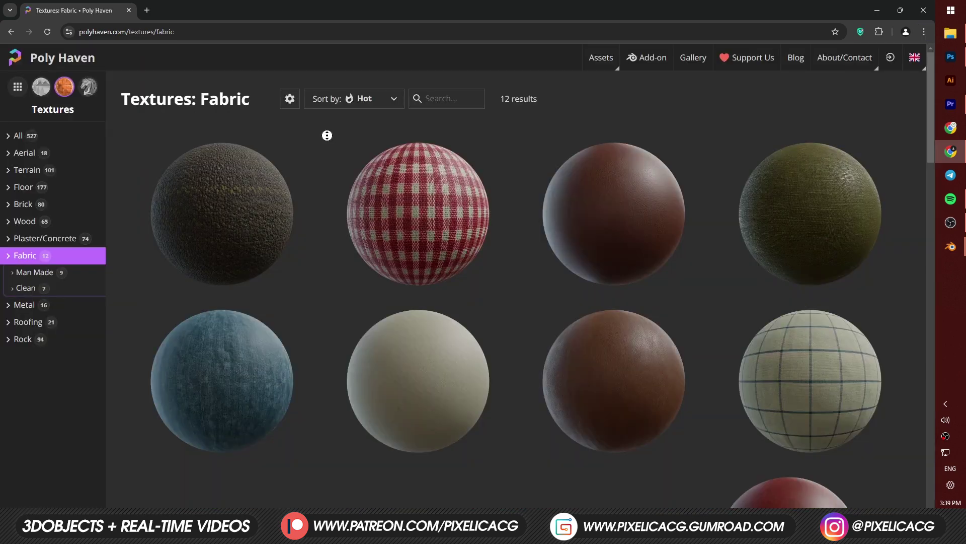
pyautogui.scroll(-3, 324, 145)
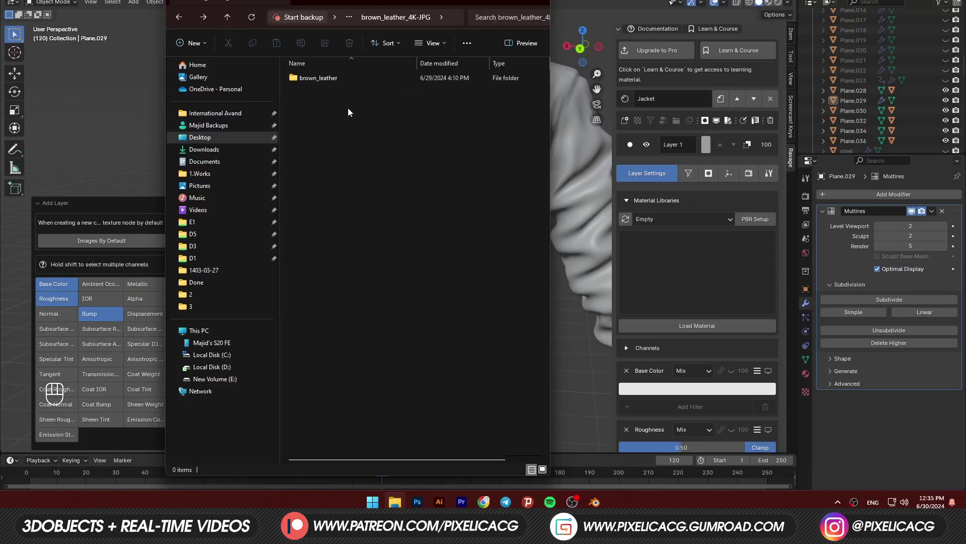
# Step: Open the brown_leather folder and enable the Displacement channel for the layer
pyautogui.doubleClick(334, 83)
pyautogui.press('super+Up')
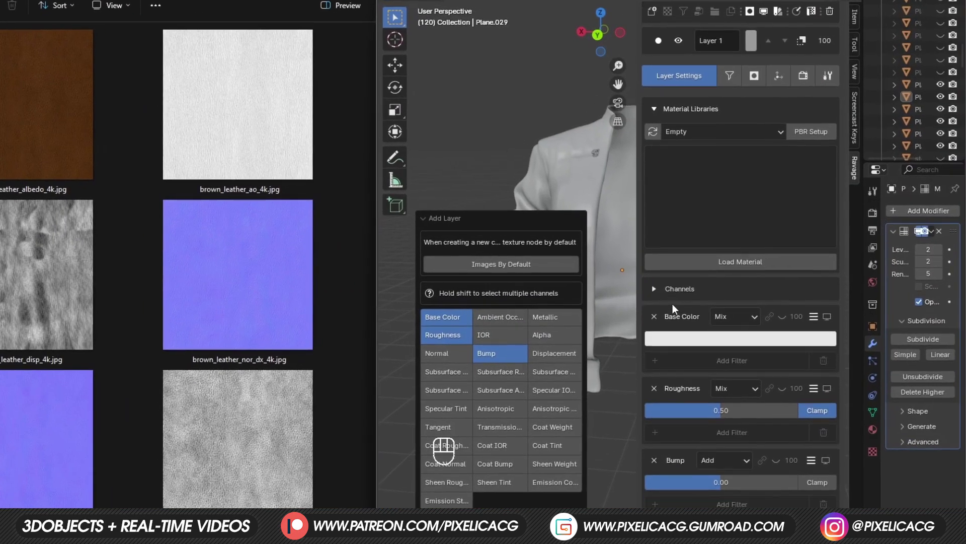
pyautogui.click(654, 289)
pyautogui.scroll(-3, 664, 307)
pyautogui.press('F10')
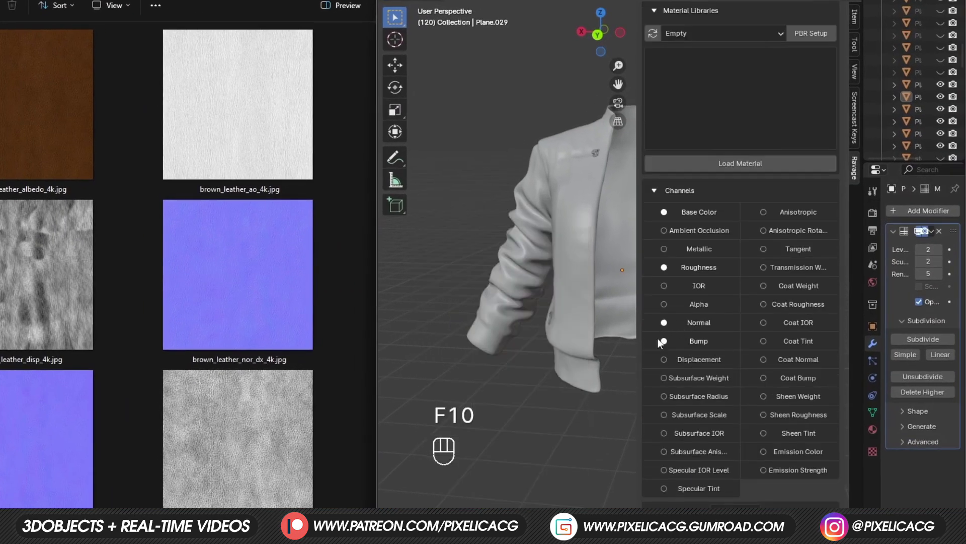
pyautogui.scroll(3, 669, 312)
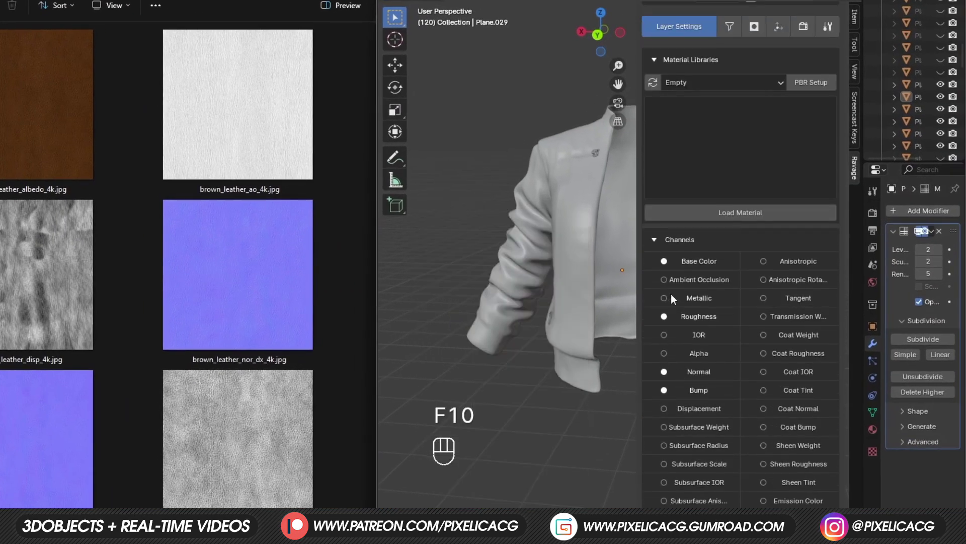
pyautogui.click(663, 408)
# Step: Load all six brown leather texture maps through PBR Setup
pyautogui.scroll(5, 705, 220)
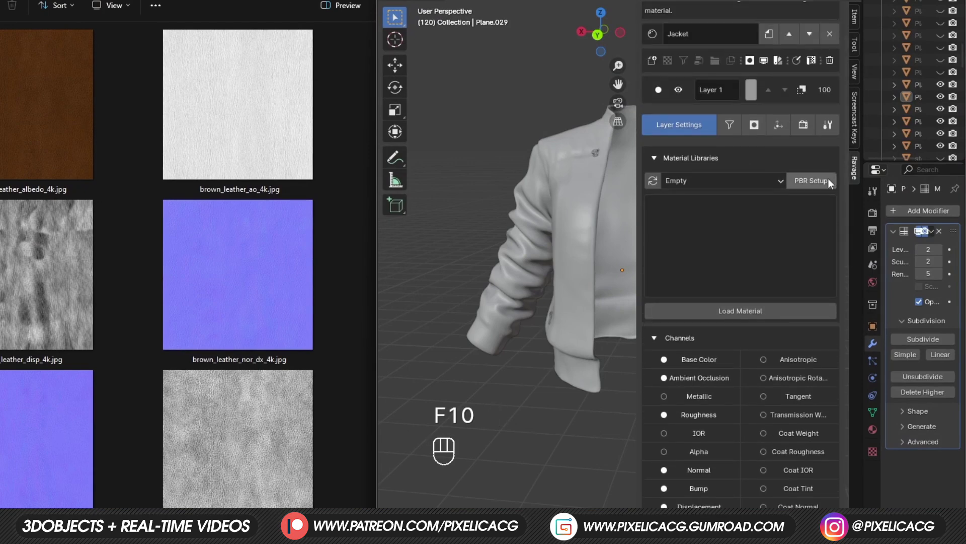
pyautogui.click(812, 181)
pyautogui.moveTo(545, 278); pyautogui.dragTo(755, 212)
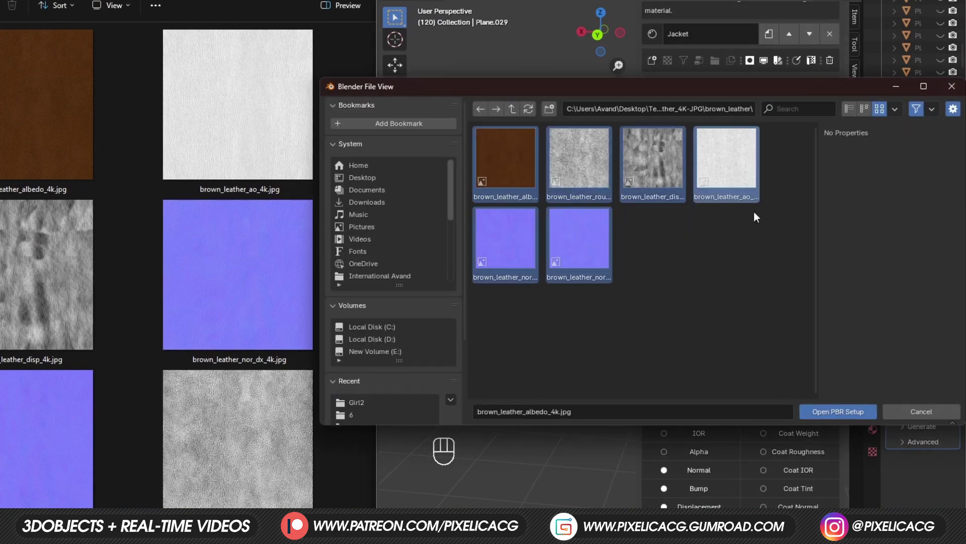
pyautogui.click(824, 409)
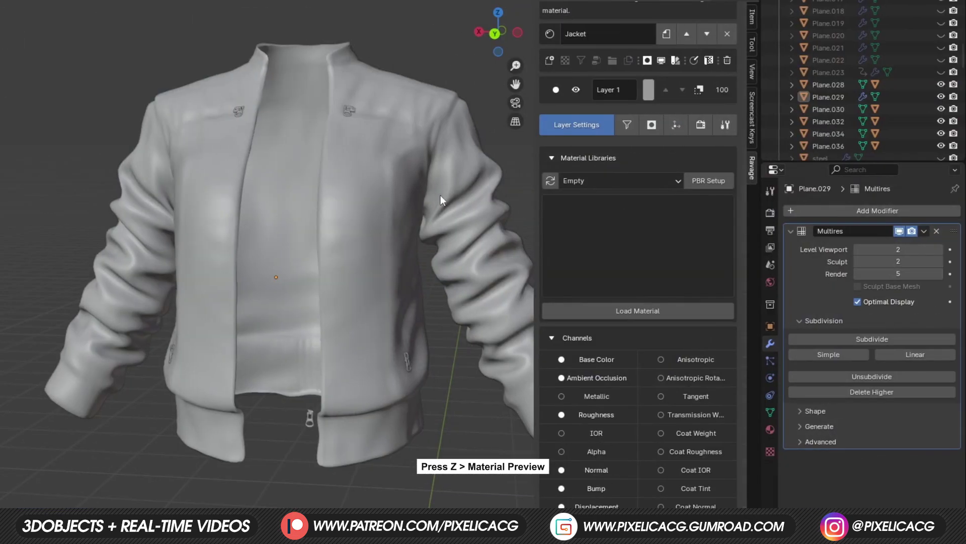
# Step: Switch to Material Preview and orbit around the leather jacket to the zipper pull
pyautogui.press('z')
pyautogui.click(433, 237)
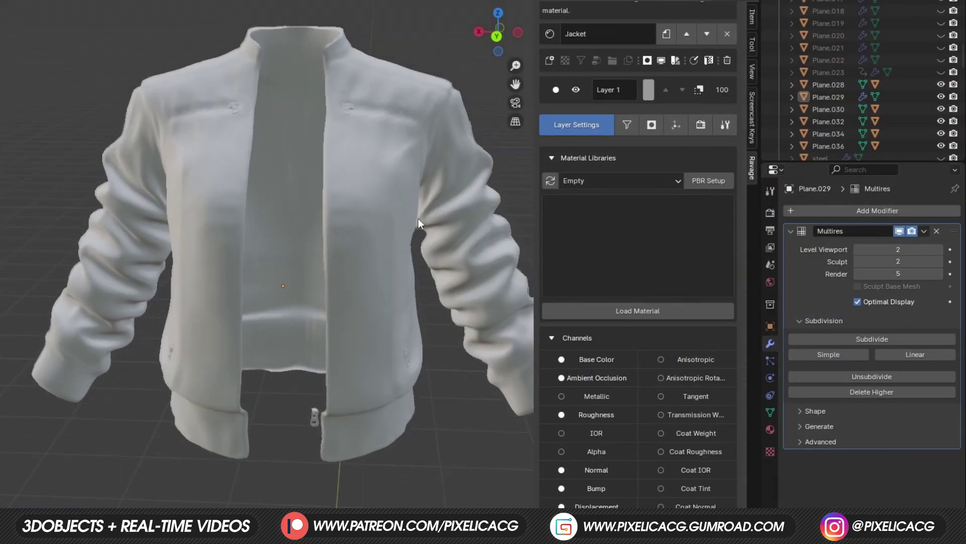
pyautogui.moveTo(408, 221); pyautogui.dragTo(388, 213, button='middle')
pyautogui.scroll(6, 388, 213)
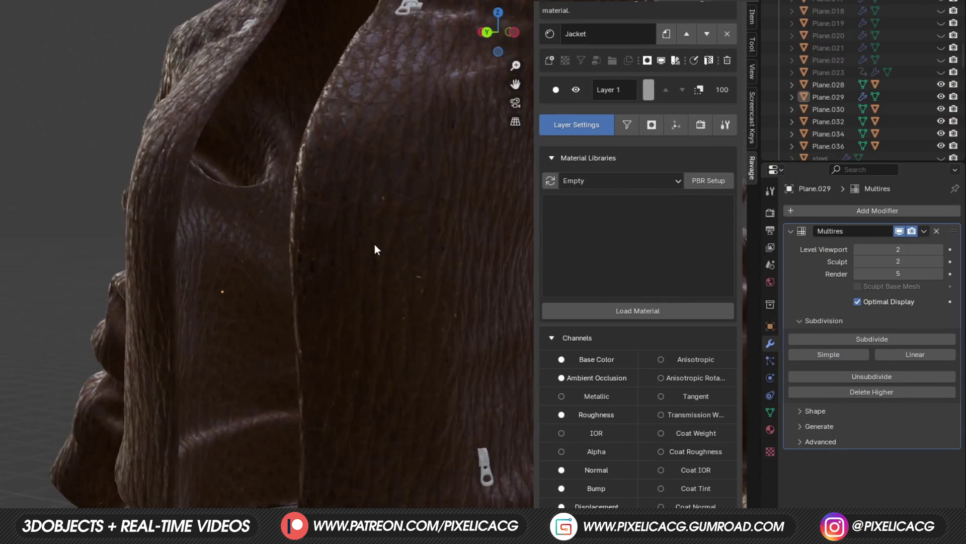
pyautogui.scroll(-6, 374, 244)
pyautogui.scroll(8, 327, 287)
pyautogui.moveTo(346, 302); pyautogui.dragTo(319, 317, button='middle')
# Step: Collapse Channels and Material Libraries, then raise the mapping scale to 5.23
pyautogui.click(629, 338)
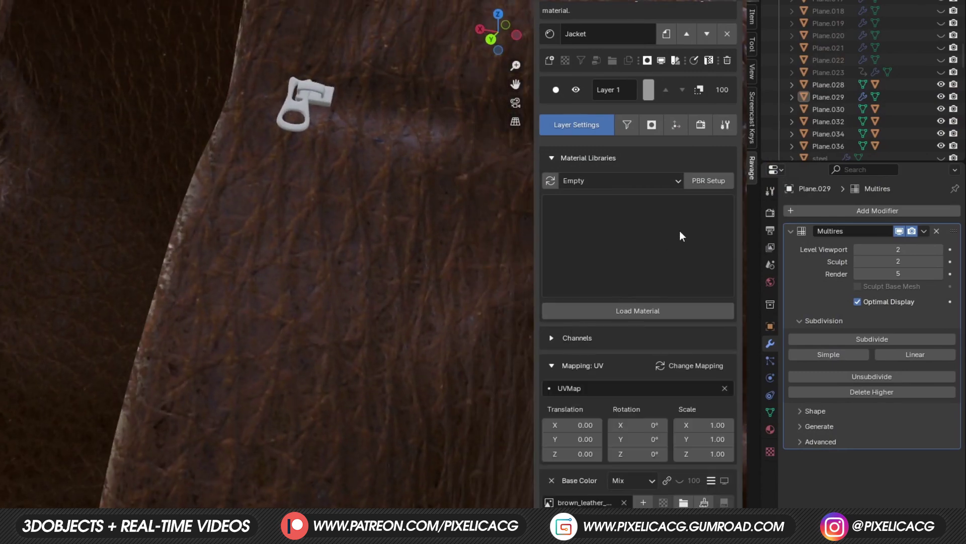
pyautogui.click(564, 158)
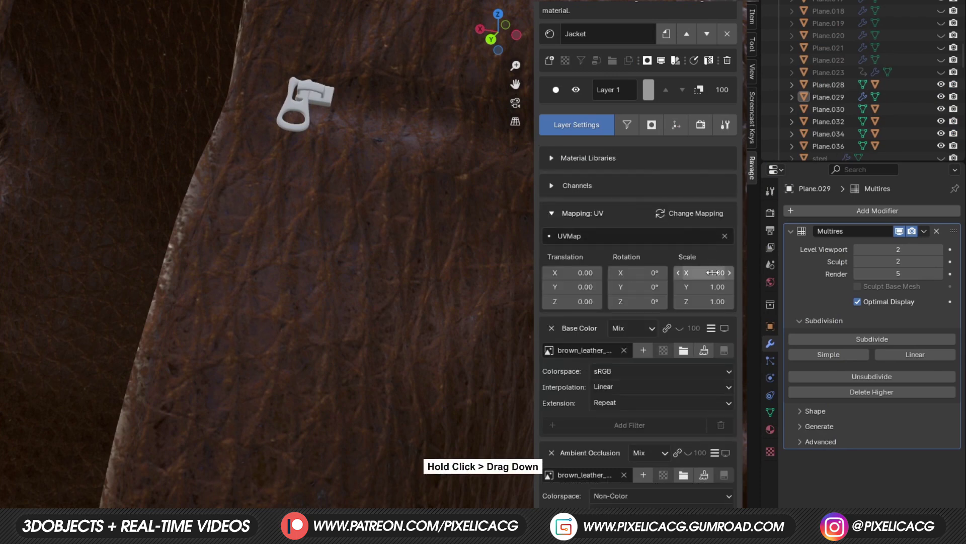
pyautogui.moveTo(705, 272); pyautogui.dragTo(705, 295)
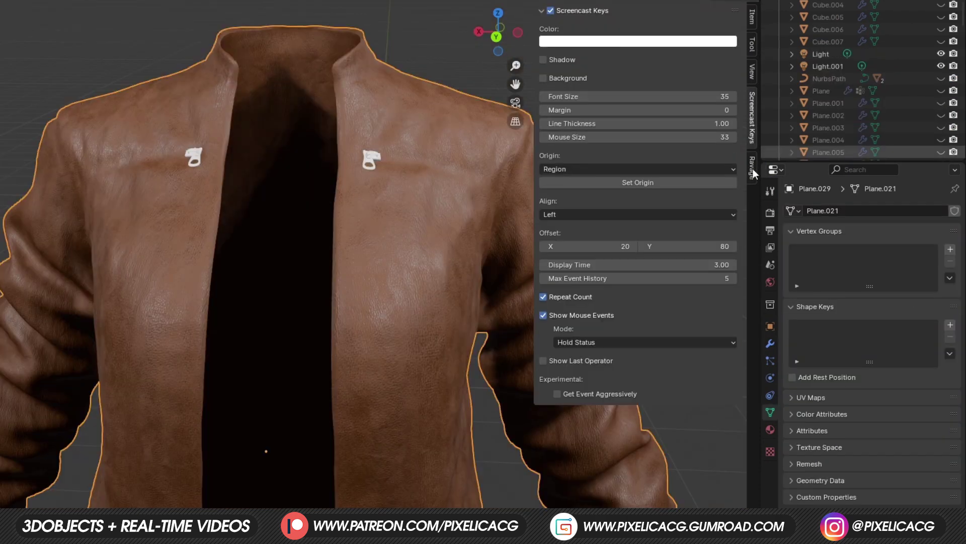
# Step: Rename the leather layer to Main Leather and pick a colour for the layer
pyautogui.click(752, 168)
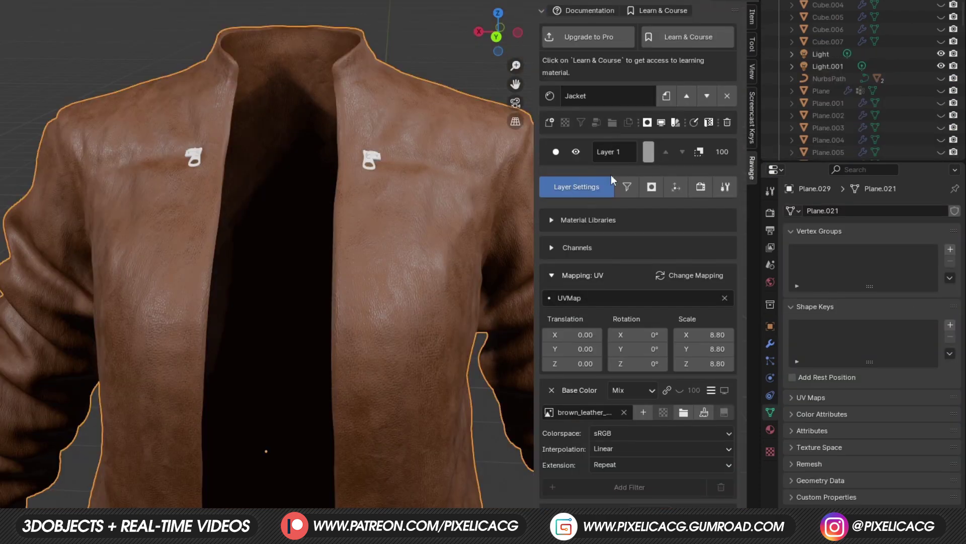
pyautogui.write('her')
pyautogui.press('Return')
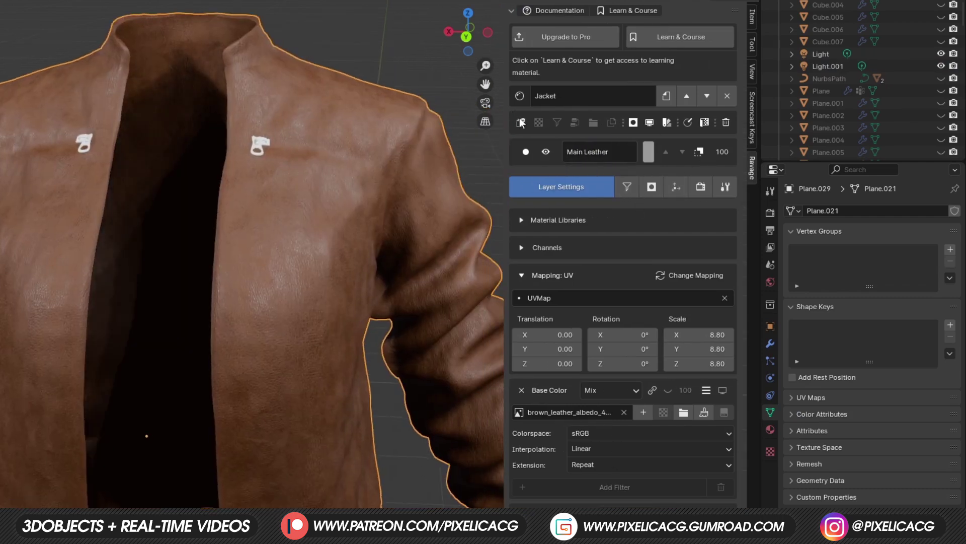
pyautogui.click(651, 159)
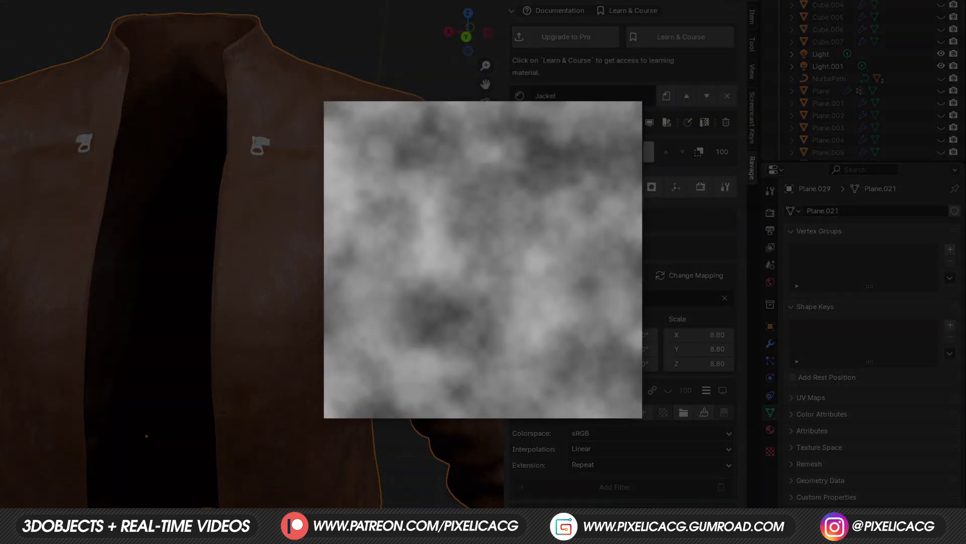
pyautogui.click(651, 158)
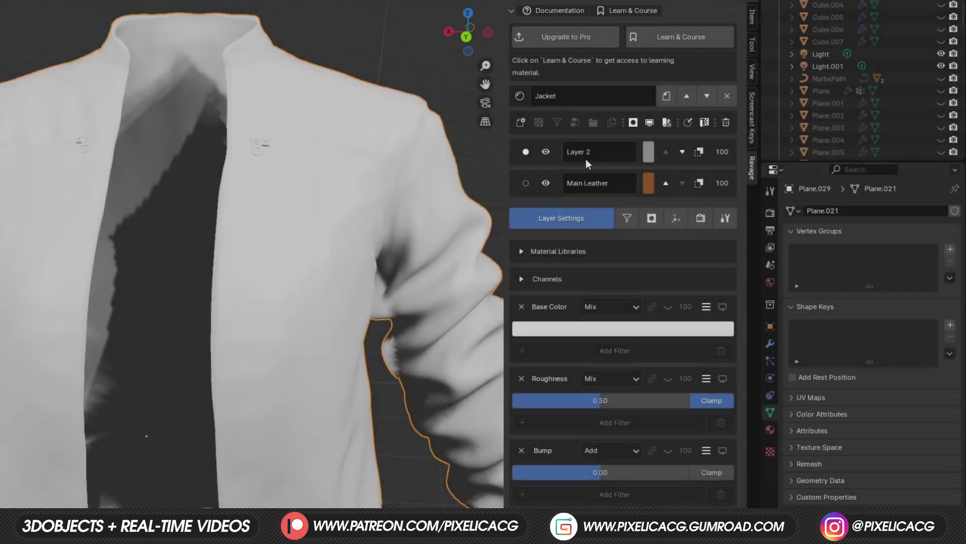
# Step: Name the new layer Noise Texture, turn off its Bump channel, and set Base Color to Image
pyautogui.doubleClick(586, 158)
pyautogui.write('Noise Texture')
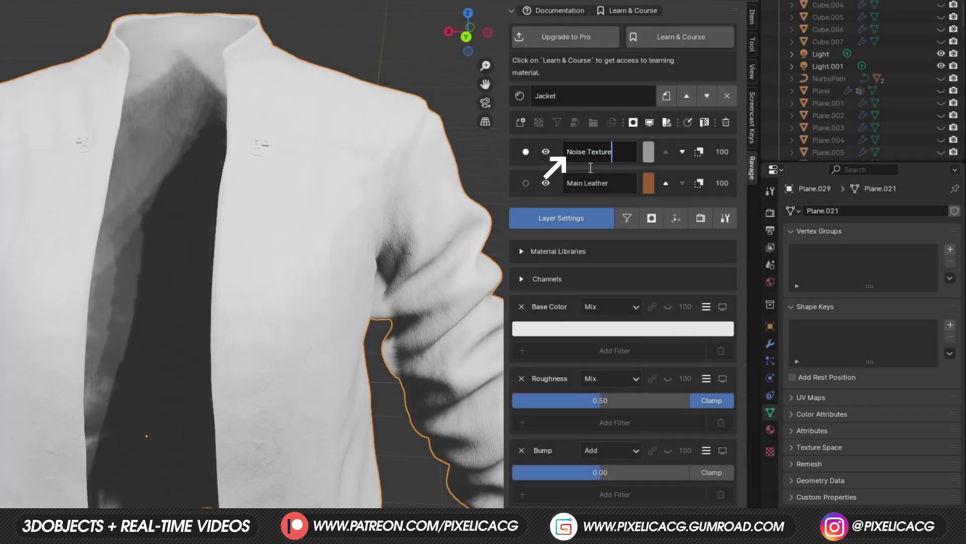
pyautogui.press('Return')
pyautogui.click(522, 280)
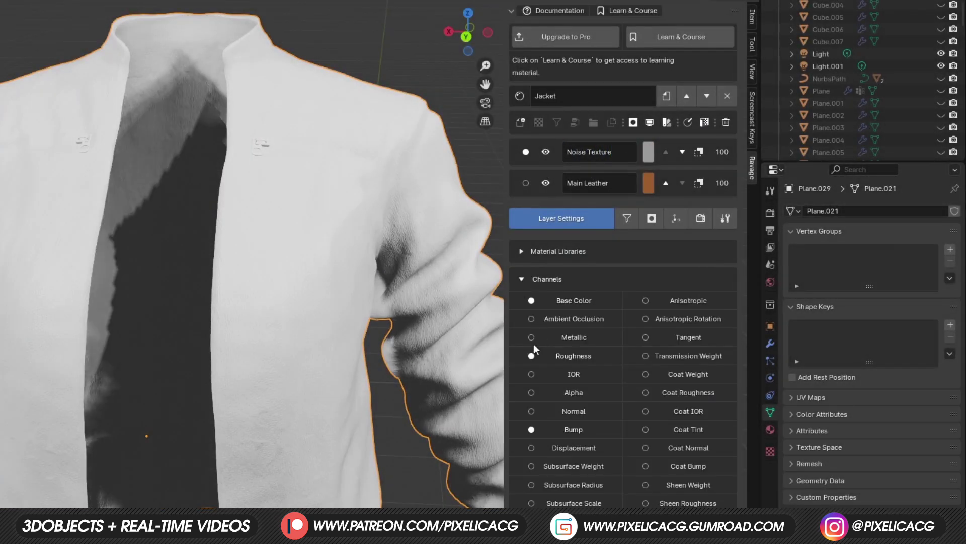
pyautogui.click(533, 426)
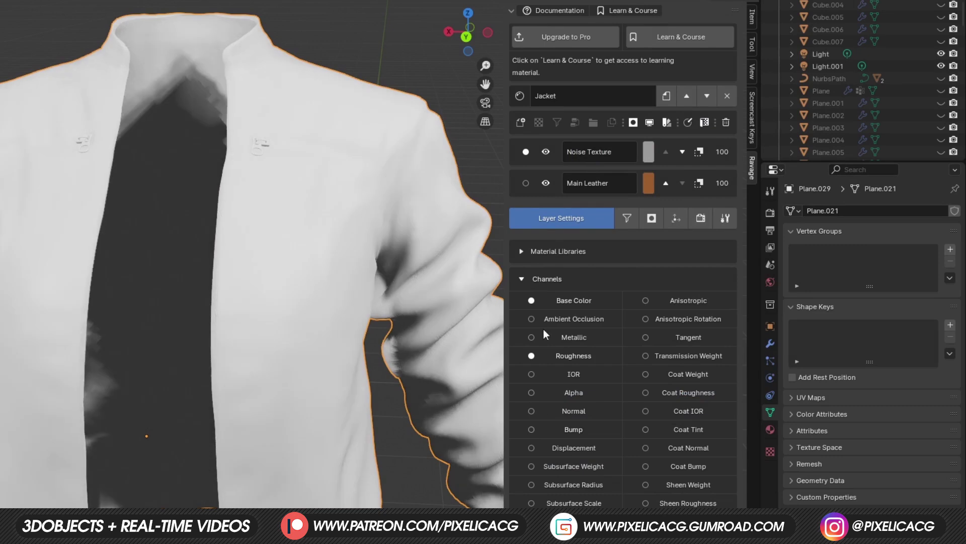
pyautogui.click(524, 278)
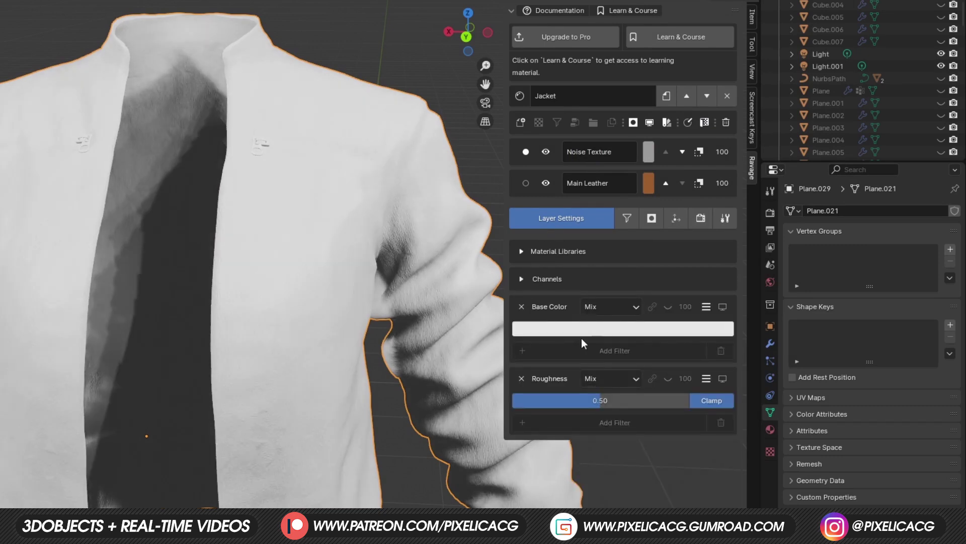
pyautogui.click(706, 306)
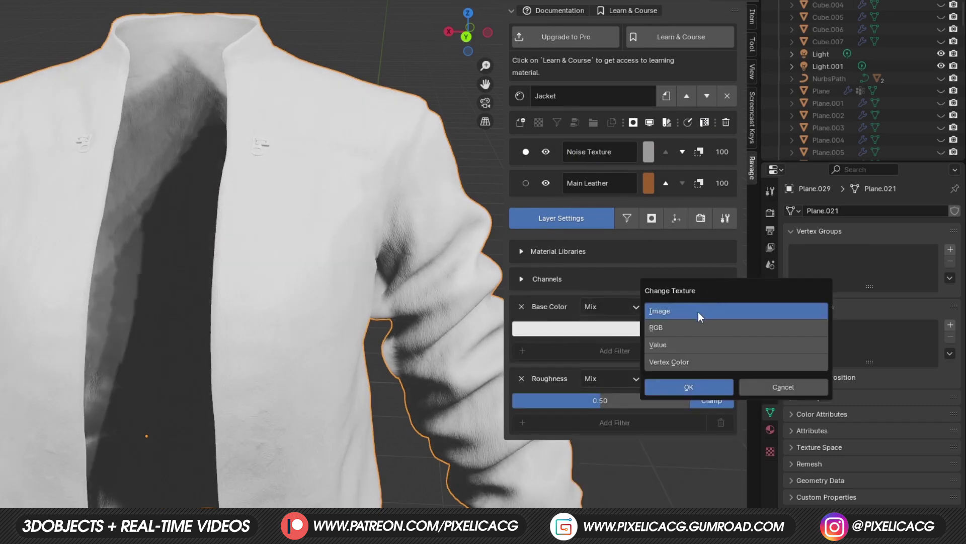
pyautogui.click(687, 386)
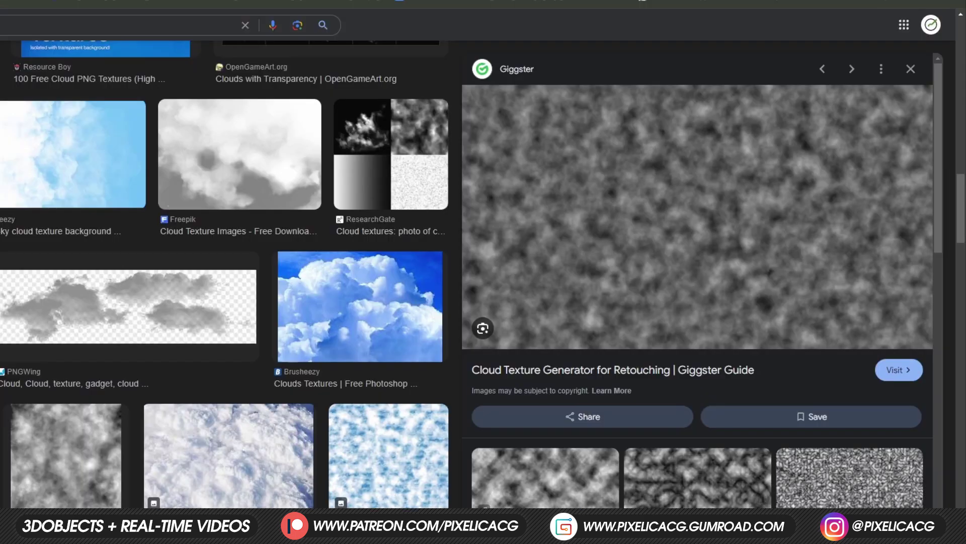
# Step: Scroll up and down through the cloud and noise texture image results
pyautogui.scroll(-3, 703, 277)
pyautogui.scroll(3, 703, 237)
pyautogui.scroll(-1, 604, 237)
pyautogui.scroll(-4, 612, 401)
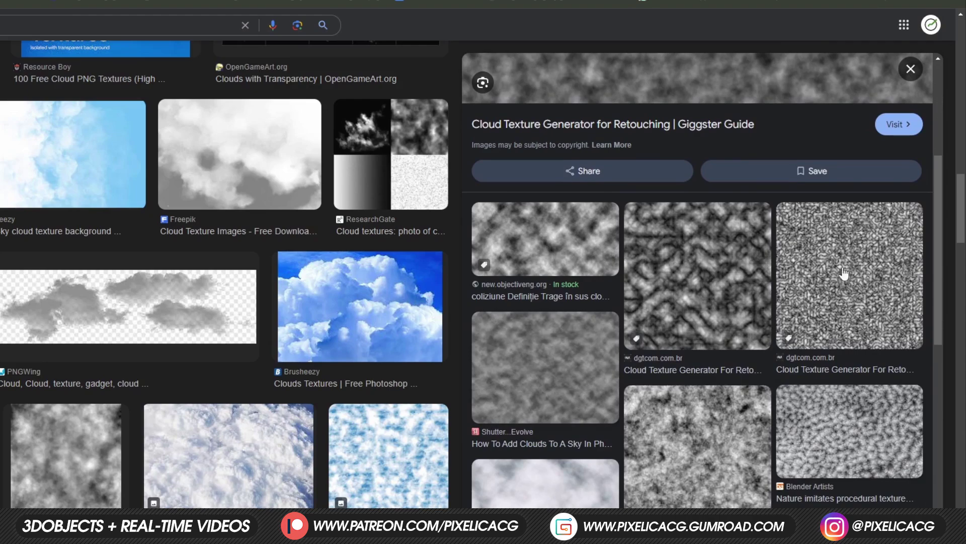
pyautogui.scroll(3, 226, 252)
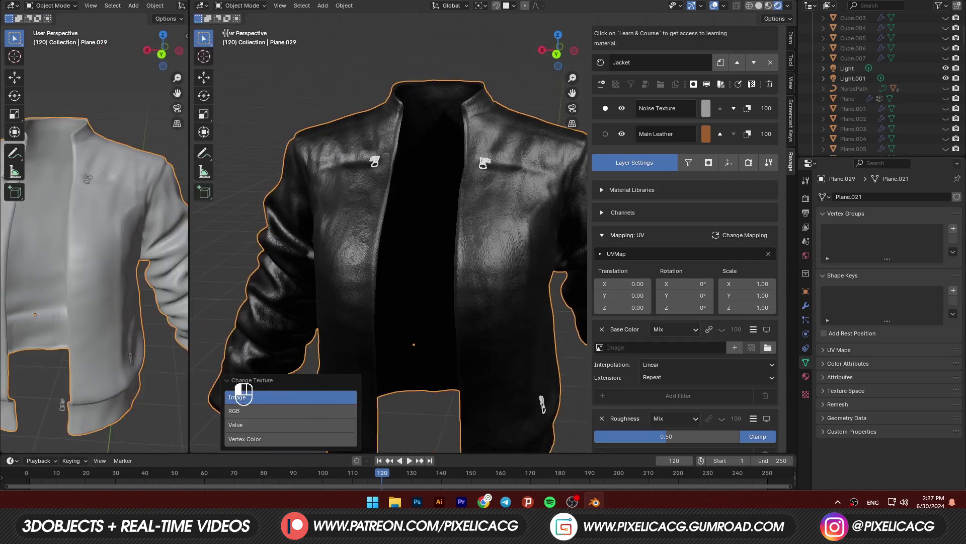
# Step: Turn the left area into the Shader Editor with its side panel hidden
pyautogui.click(11, 6)
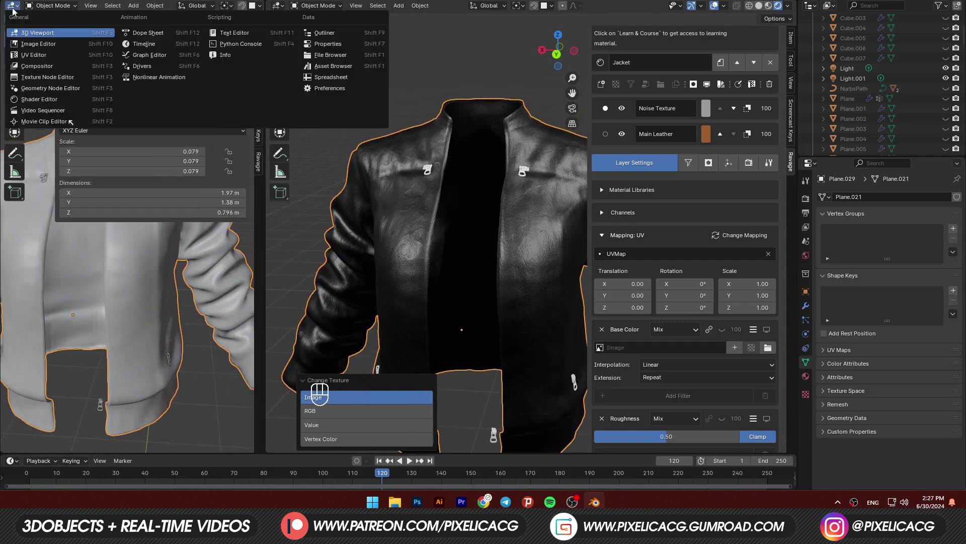
pyautogui.click(39, 99)
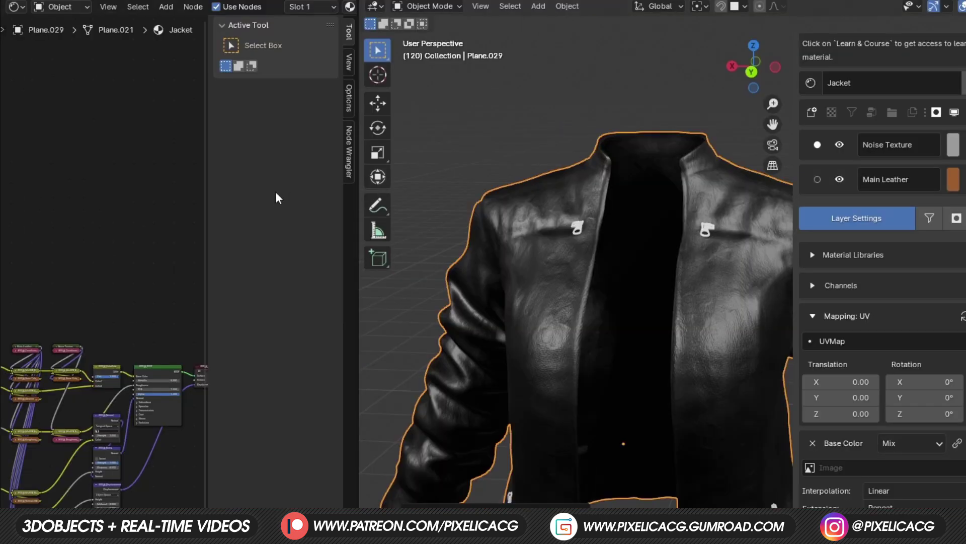
pyautogui.press('n')
pyautogui.scroll(6, 216, 256)
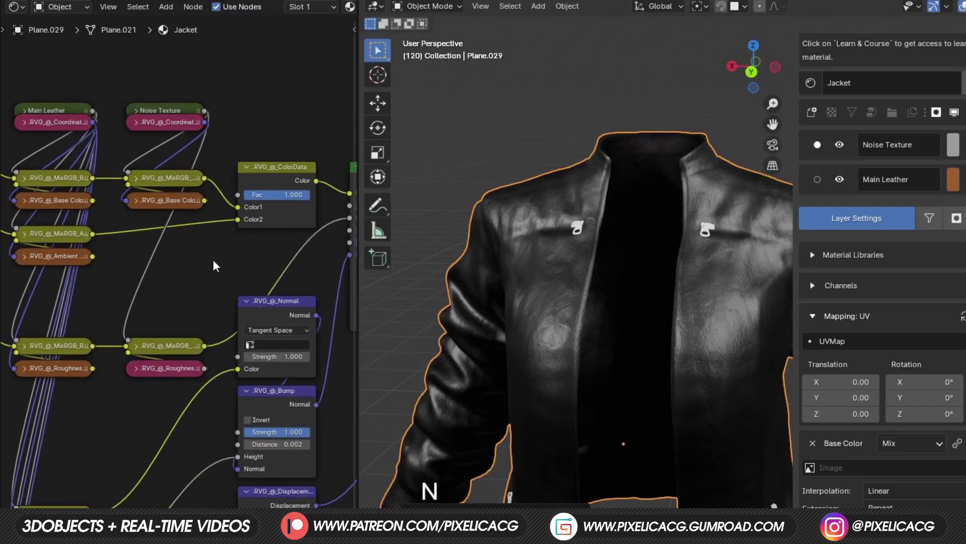
pyautogui.keyDown('shift'); pyautogui.scroll(5, 213, 265); pyautogui.keyUp('shift')
pyautogui.keyDown('ctrl'); pyautogui.hscroll(5, 213, 266); pyautogui.keyUp('ctrl')
# Step: Add an Image Texture node holding a new blank image named Noise
pyautogui.hotkey('shift', 'a')
pyautogui.write('im')
pyautogui.press('Return')
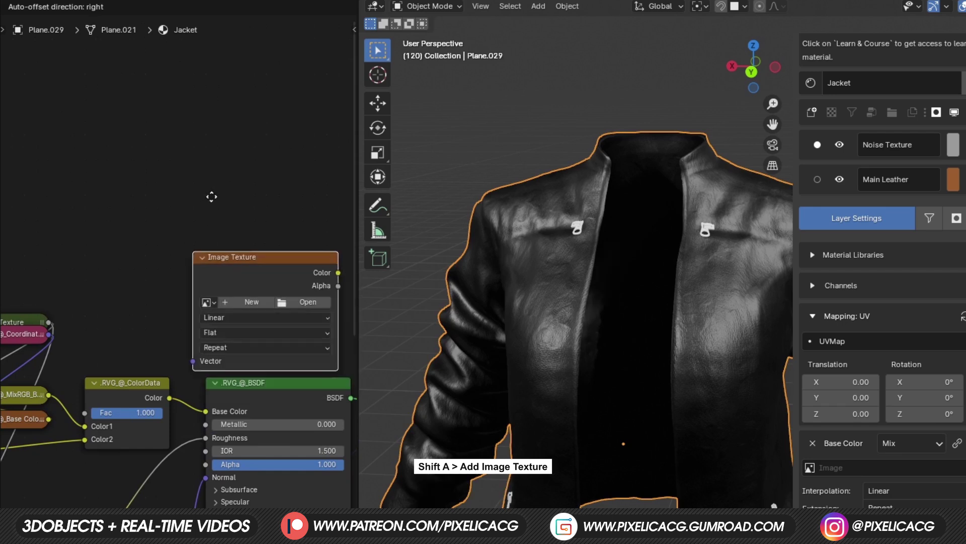
pyautogui.click(230, 141)
pyautogui.click(281, 246)
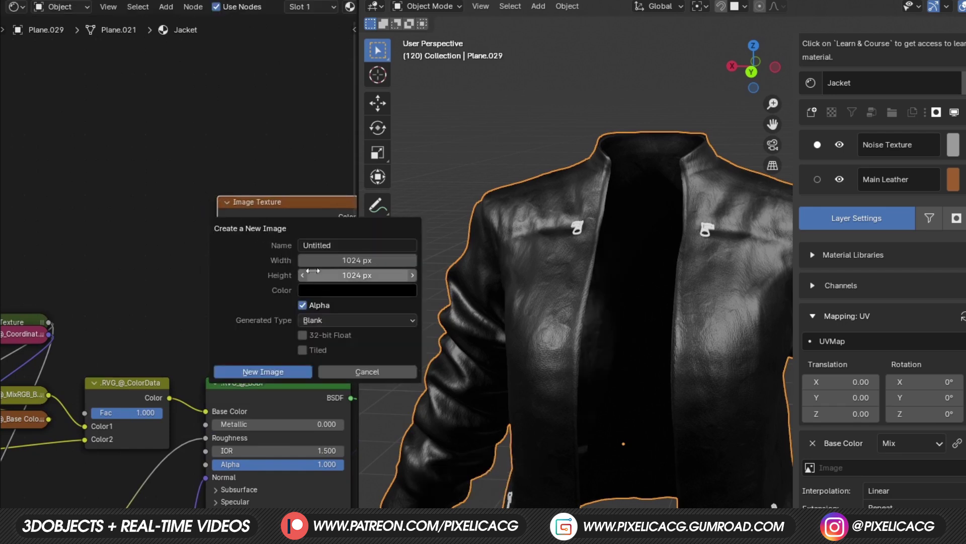
pyautogui.click(308, 245)
pyautogui.write('Noise')
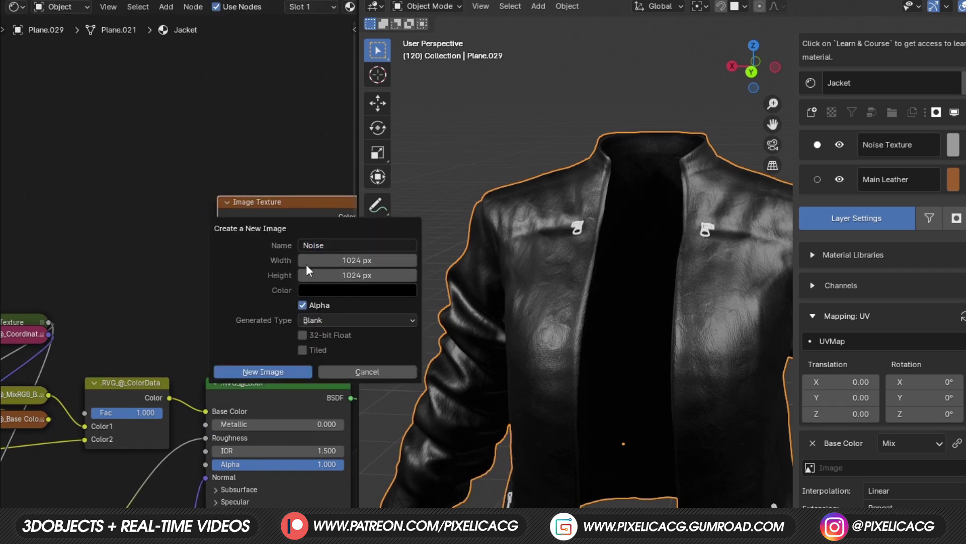
pyautogui.click(265, 368)
# Step: Add an Emission shader node to the material
pyautogui.scroll(-1, 214, 210)
pyautogui.hotkey('shift', 'a')
pyautogui.write('em')
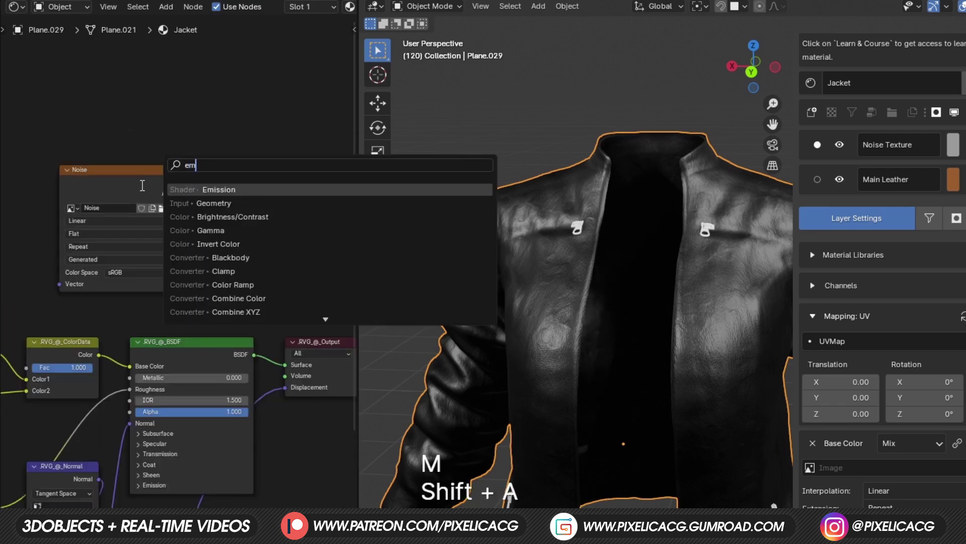
pyautogui.press('Return')
pyautogui.click(229, 201)
# Step: Add a Noise Texture, linking Fac to Emission Color and Emission to Surface
pyautogui.scroll(1, 229, 201)
pyautogui.hotkey('shift', 'a')
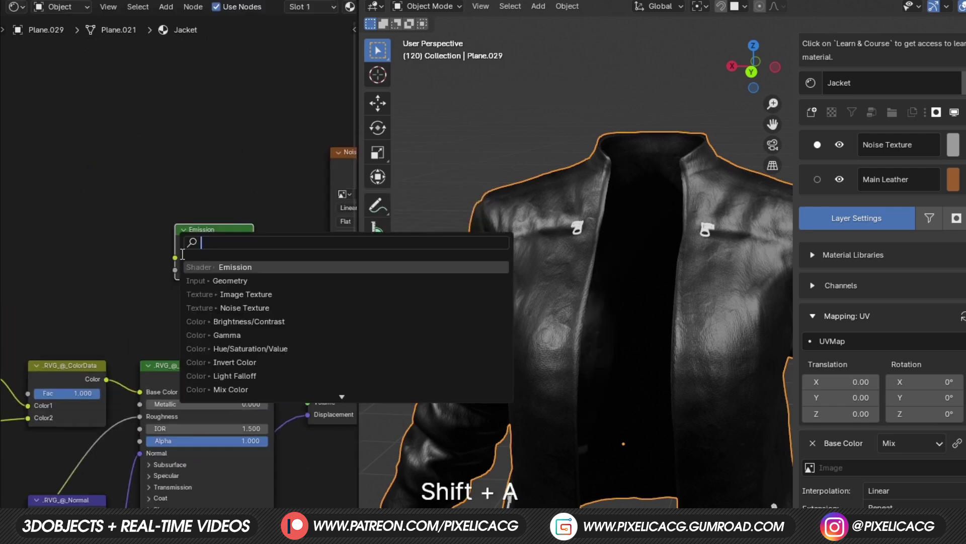
pyautogui.write('noise')
pyautogui.press('Return')
pyautogui.click(117, 238)
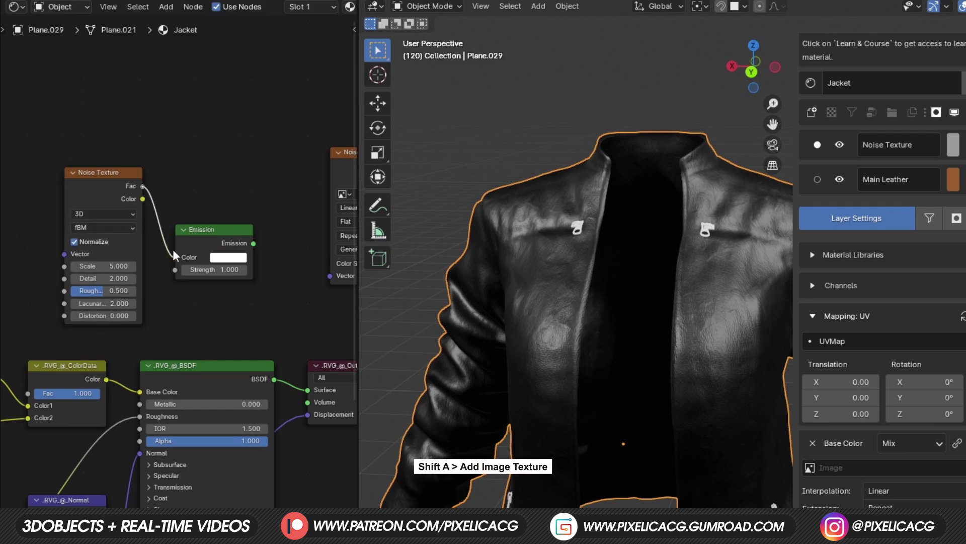
pyautogui.moveTo(173, 250); pyautogui.dragTo(174, 254)
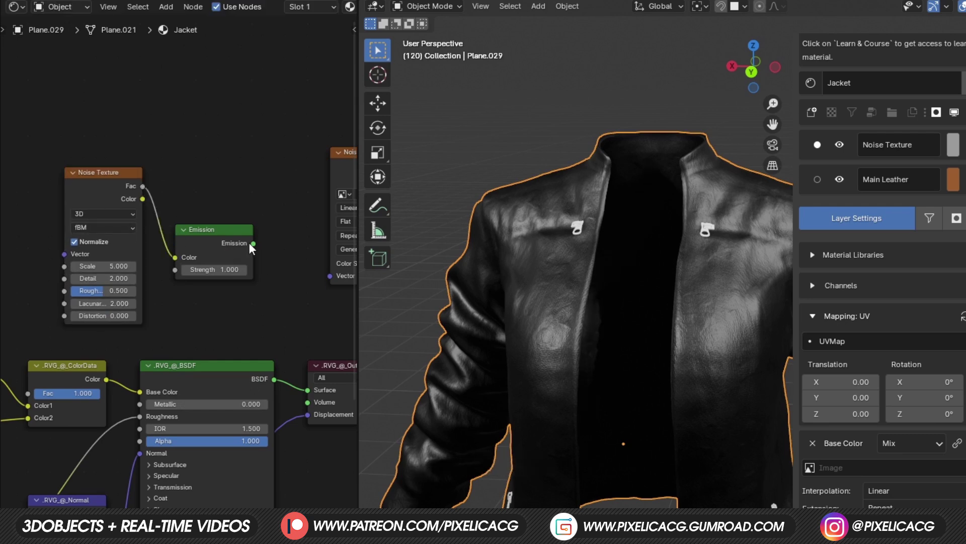
pyautogui.moveTo(253, 244); pyautogui.dragTo(307, 389)
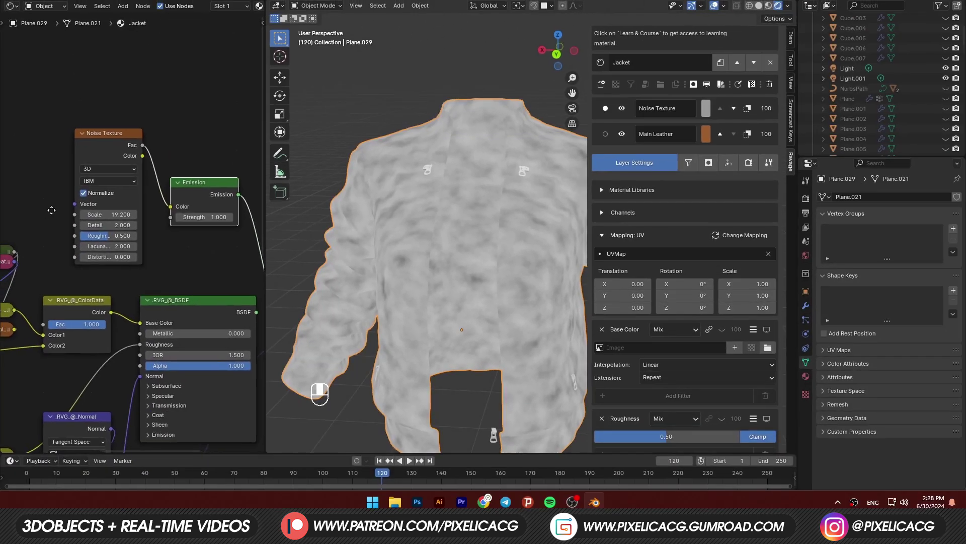
pyautogui.moveTo(51, 210); pyautogui.dragTo(141, 264, button='middle')
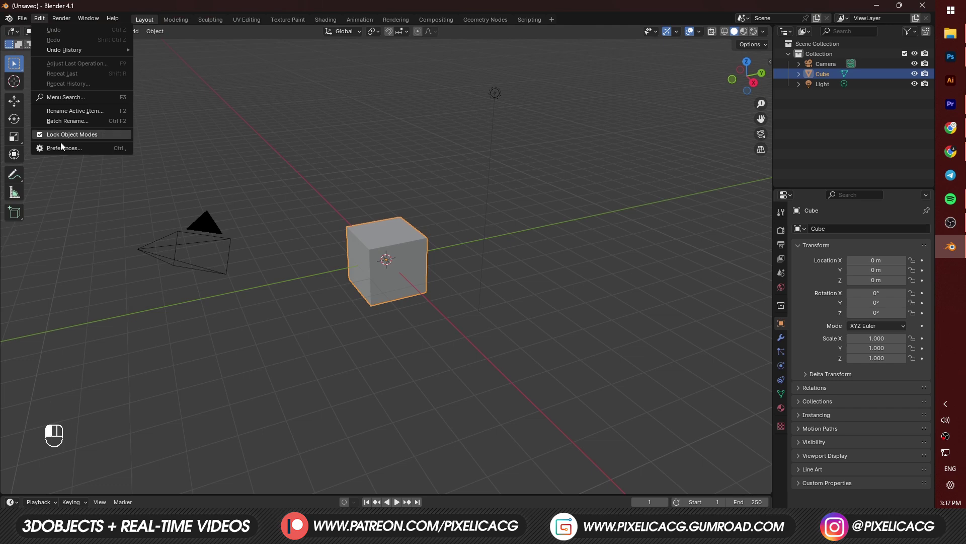
pyautogui.click(60, 134)
# Step: Confirm Node Wrangler is enabled, then add Texture Coordinate and Mapping nodes with Ctrl+T
pyautogui.click(468, 112)
pyautogui.write('no')
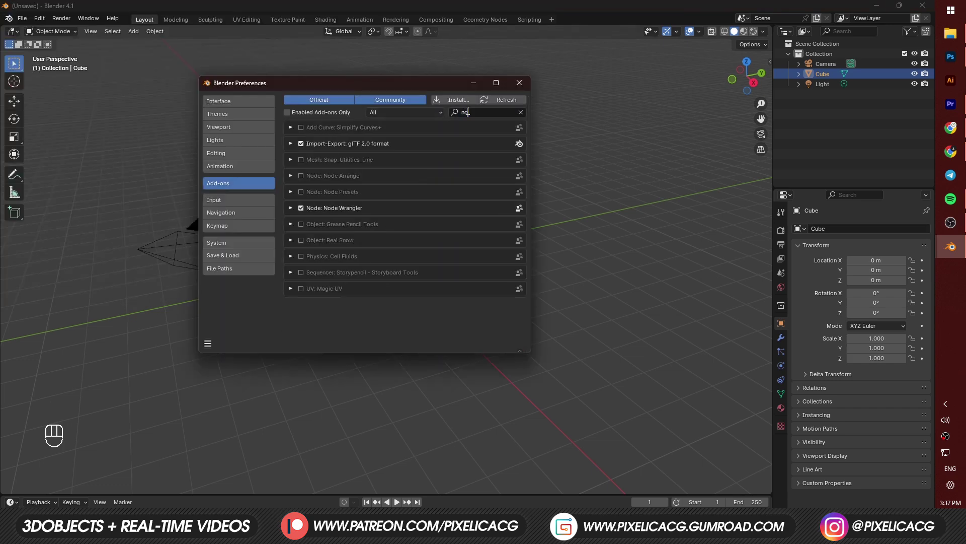
pyautogui.write('de')
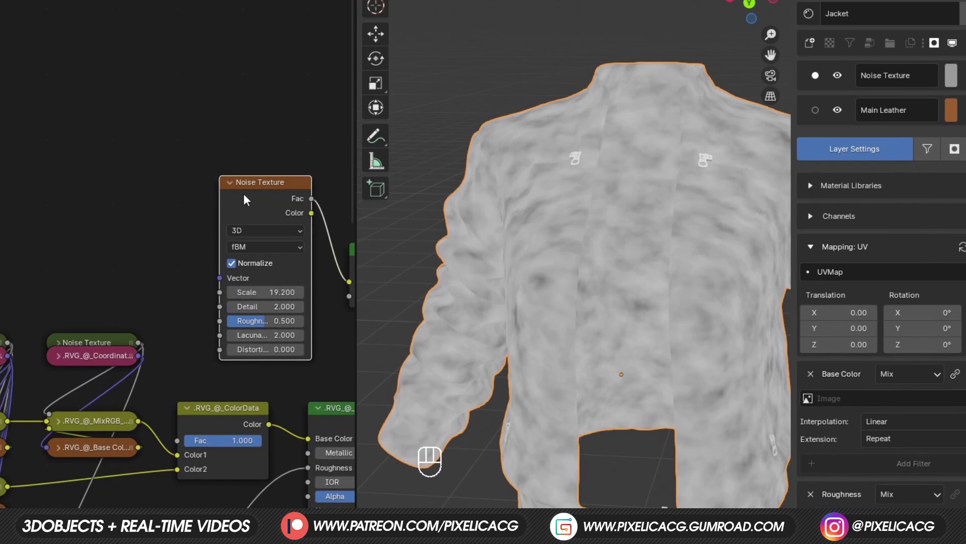
pyautogui.hotkey('ctrl', 't')
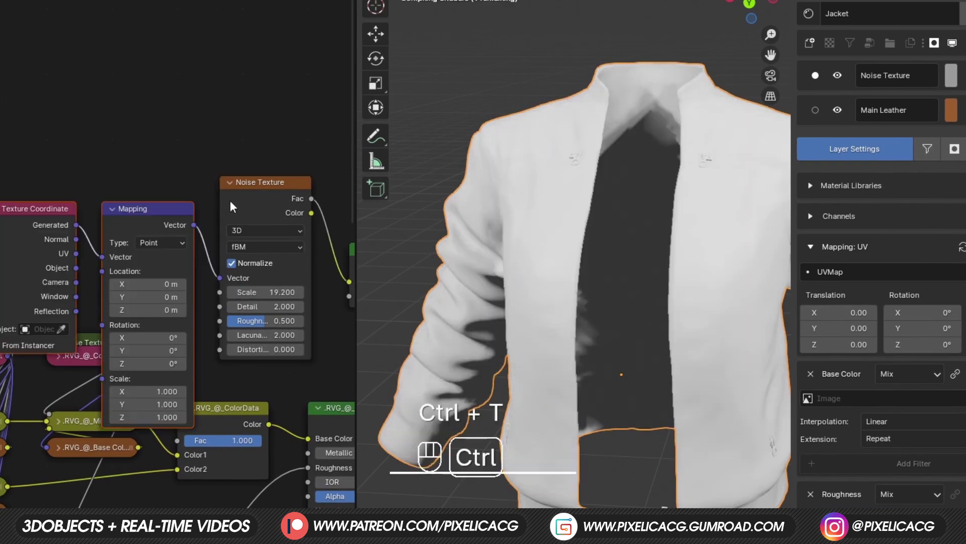
pyautogui.moveTo(183, 211); pyautogui.dragTo(291, 280, button='middle')
pyautogui.moveTo(144, 218); pyautogui.dragTo(265, 335)
pyautogui.moveTo(254, 280); pyautogui.dragTo(179, 135)
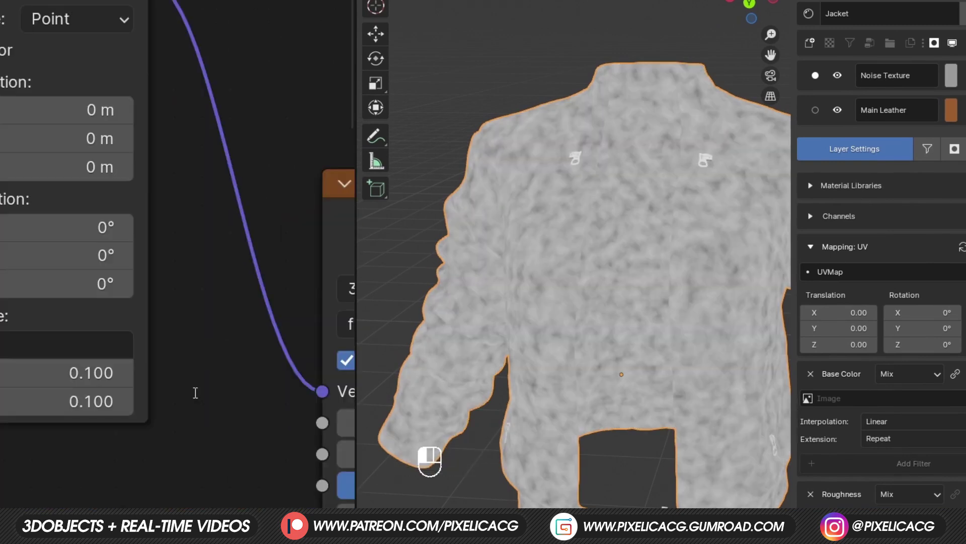
# Step: Lower the Mapping node's scale values toward 0.1
pyautogui.moveTo(195, 391); pyautogui.dragTo(305, 391, button='middle')
pyautogui.moveTo(151, 334); pyautogui.dragTo(151, 391)
pyautogui.write('0.')
pyautogui.press('Return')
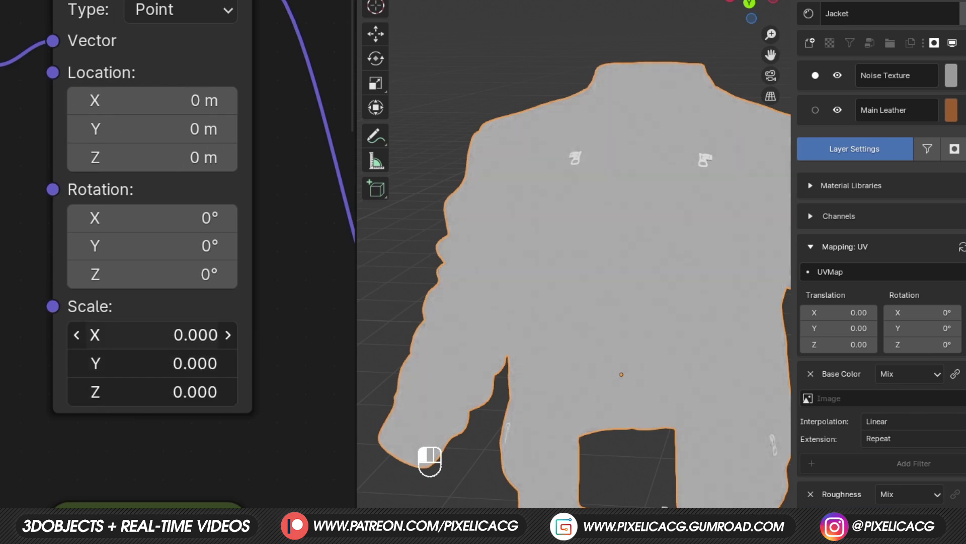
pyautogui.doubleClick(194, 335)
pyautogui.write('0.1')
# Step: Set the Mapping scale to 0.01 and begin changing X to 0.04
pyautogui.hotkey('ctrl', 'a')
pyautogui.write('0.01')
pyautogui.press('Tab')
pyautogui.write('0.01')
pyautogui.press('Return')
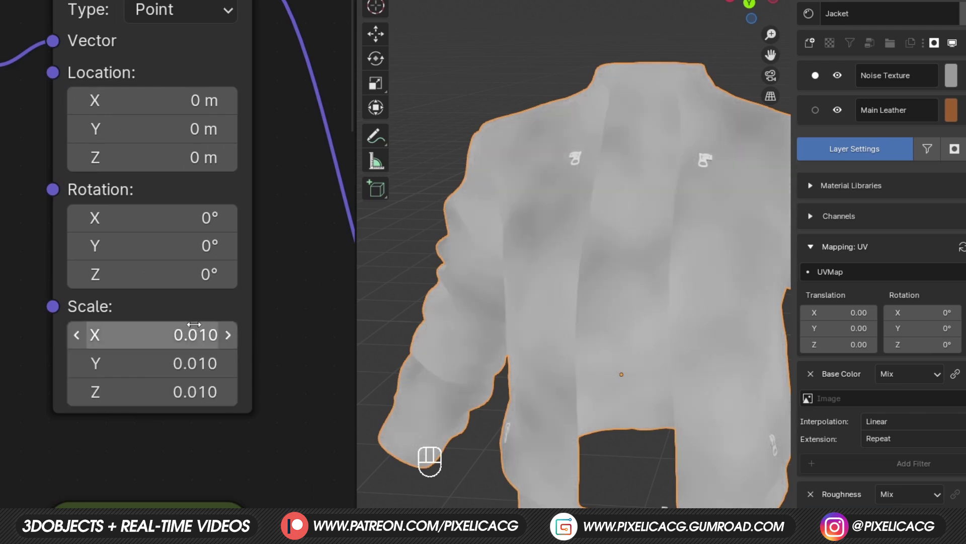
pyautogui.doubleClick(194, 333)
pyautogui.write('0.04')
pyautogui.press('Tab')
# Step: Finish the Mapping scale entry and switch the render engine to Cycles
pyautogui.write('0.0')
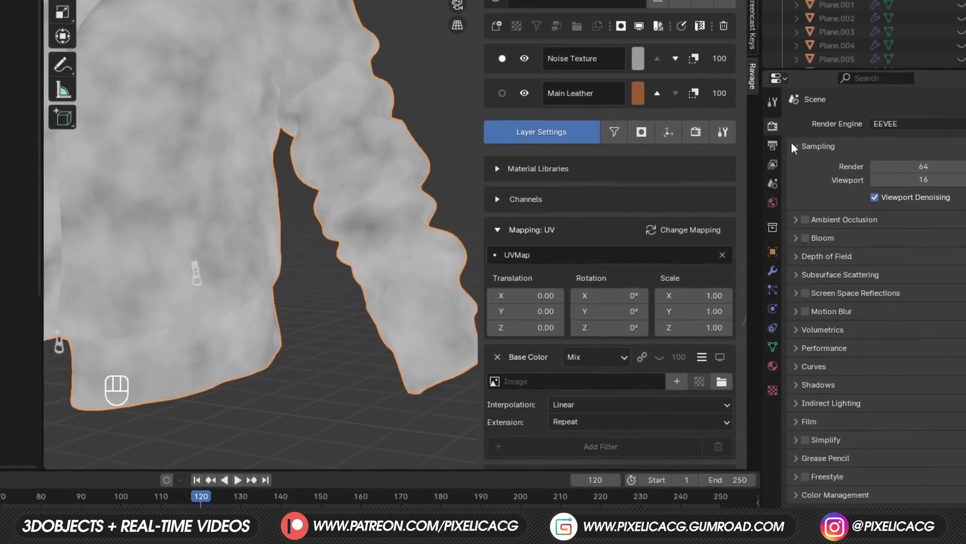
pyautogui.click(914, 124)
pyautogui.click(883, 164)
pyautogui.press('z')
# Step: Expand the Bake settings and set the bake type to Emit
pyautogui.scroll(-8, 802, 348)
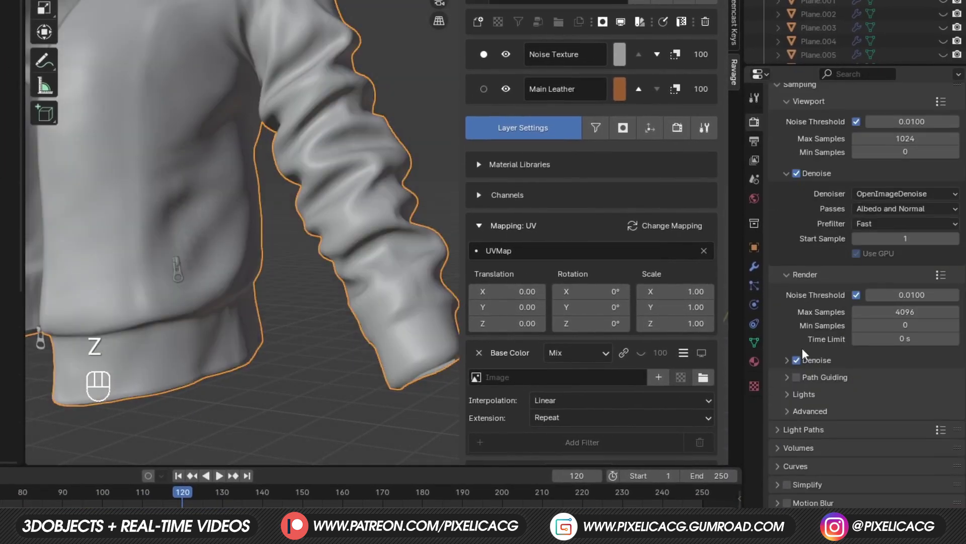
pyautogui.click(792, 451)
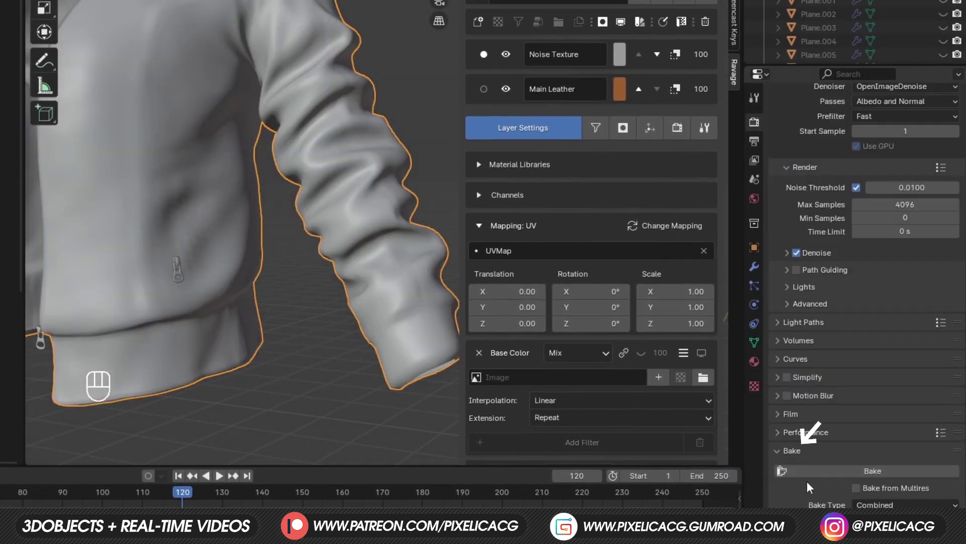
pyautogui.scroll(-5, 807, 482)
pyautogui.click(884, 371)
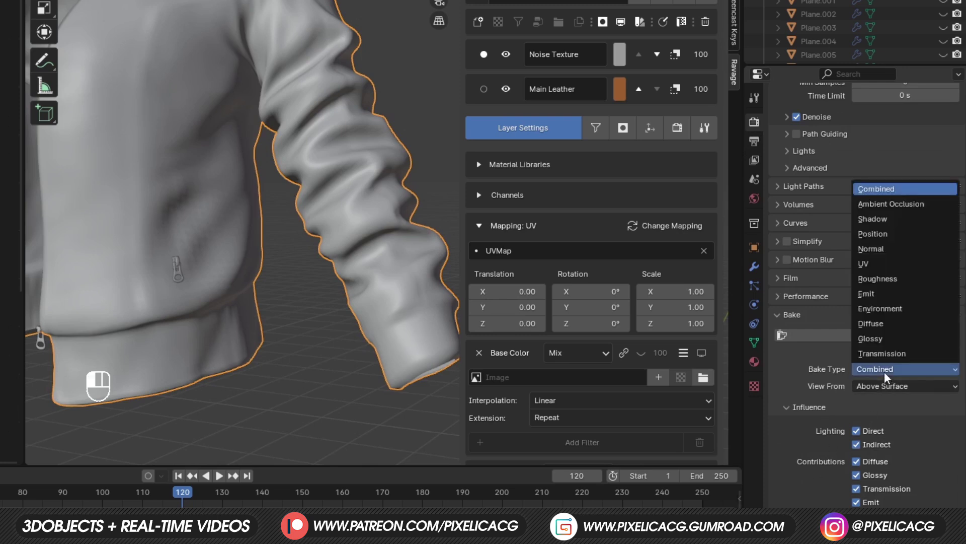
pyautogui.click(886, 294)
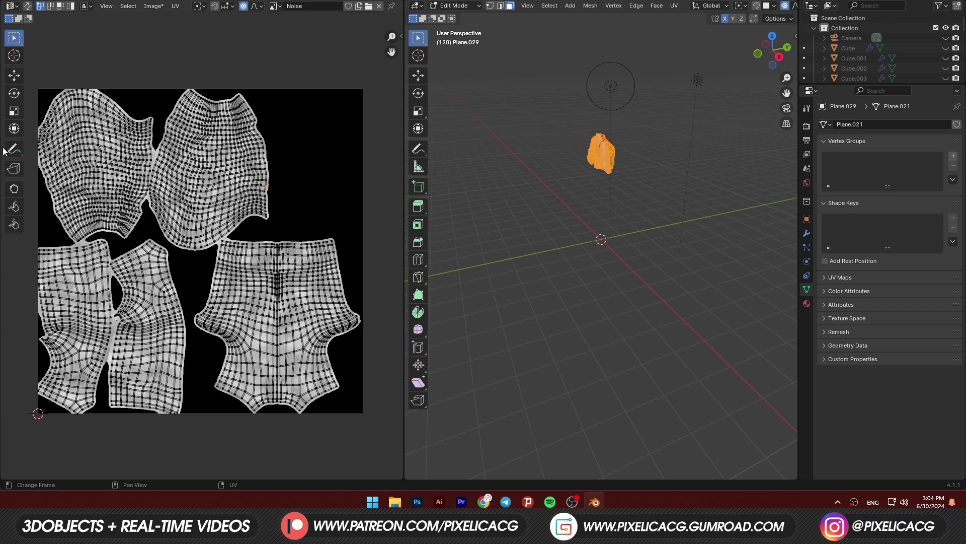
pyautogui.scroll(6, 334, 193)
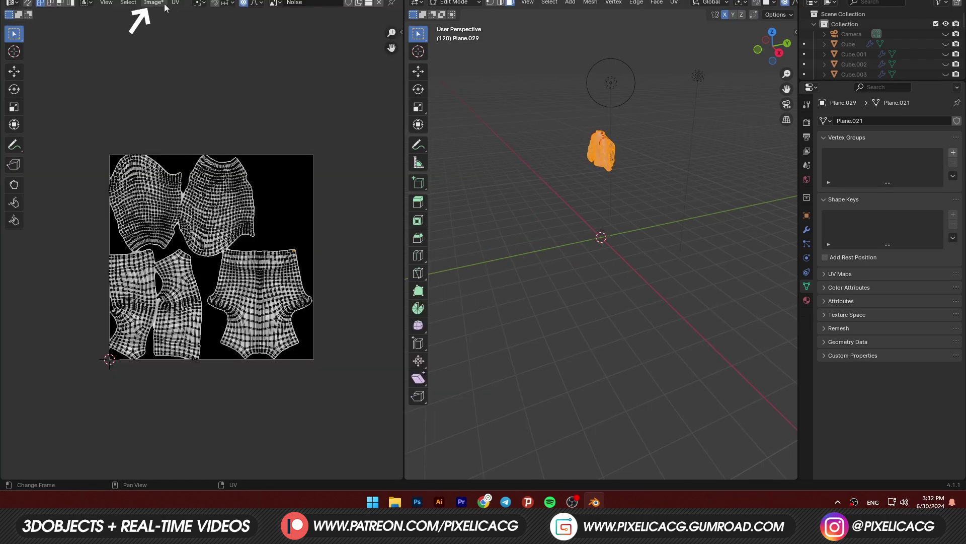
# Step: Save the baked image as Noise.png and save the project file
pyautogui.click(153, 3)
pyautogui.click(194, 115)
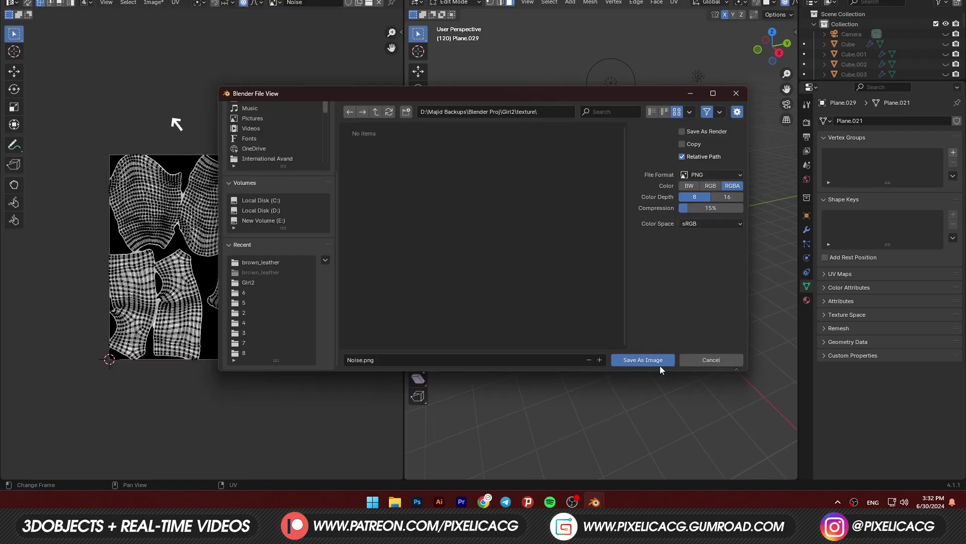
pyautogui.click(658, 363)
pyautogui.hotkey('ctrl', 's')
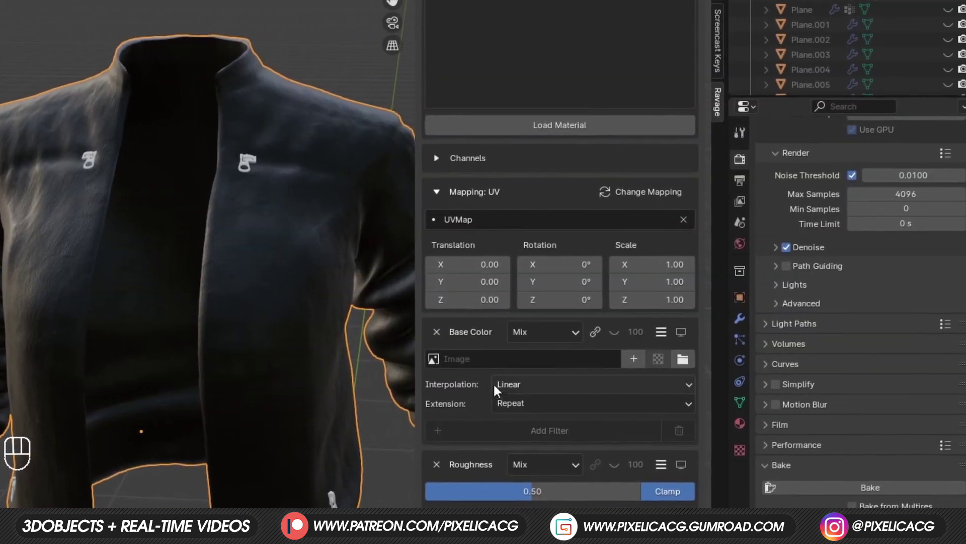
# Step: Load Noise.png into the base colour layer with Overlay blending
pyautogui.click(687, 360)
pyautogui.doubleClick(99, 111)
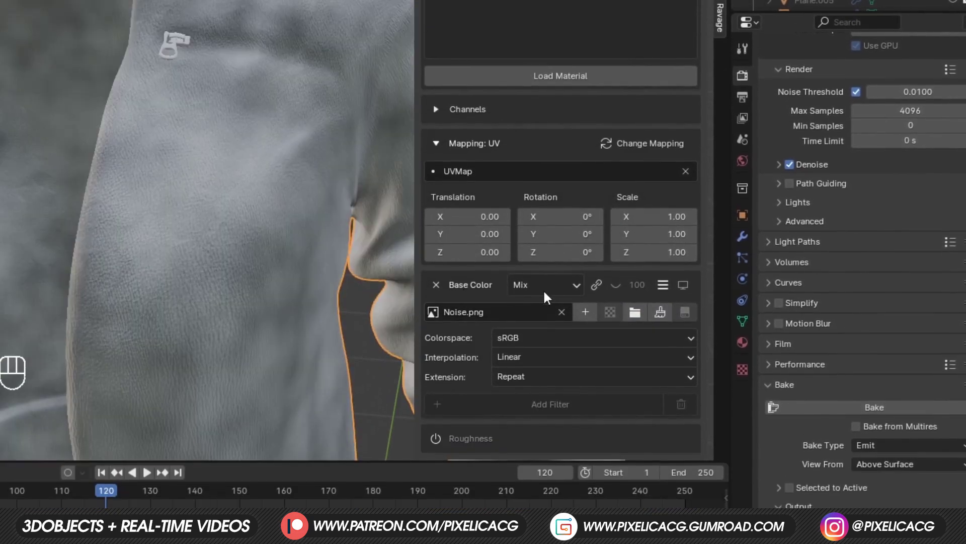
pyautogui.click(543, 366)
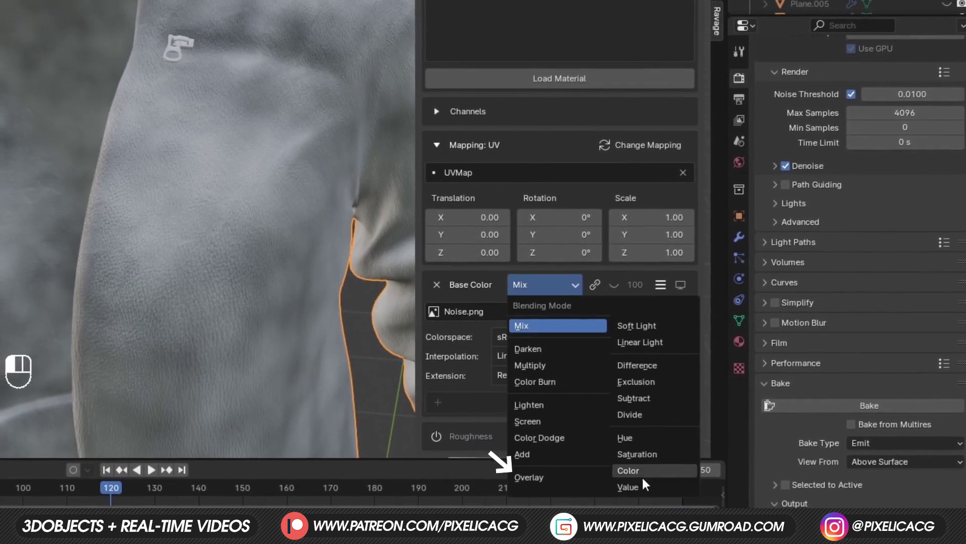
pyautogui.click(529, 479)
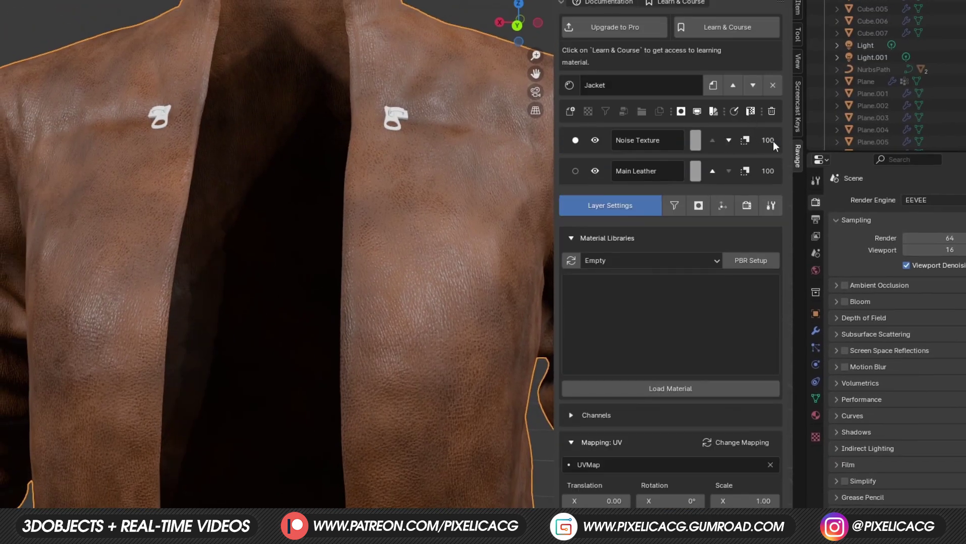
# Step: Lower the Noise Texture layer's opacity and pick the garden HDR image file
pyautogui.click(773, 141)
pyautogui.press('Return')
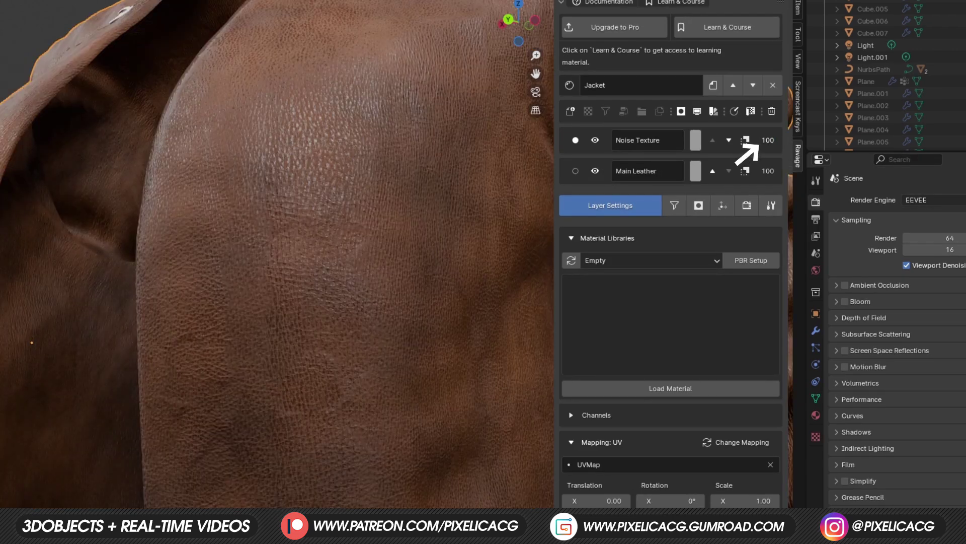
pyautogui.moveTo(767, 139); pyautogui.dragTo(757, 140)
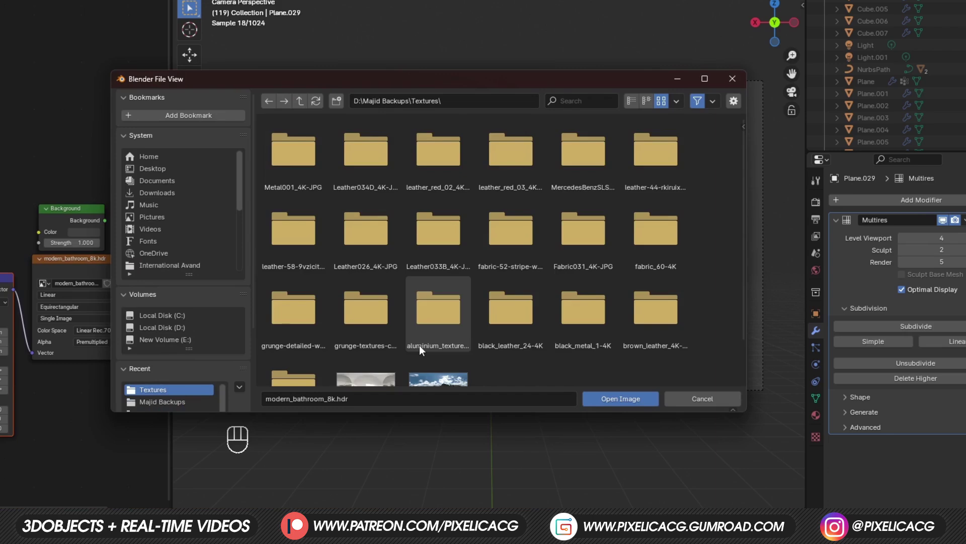
pyautogui.click(435, 349)
# Step: Load the garden HDR into the environment and add a Jacket paint layer named highlights
pyautogui.doubleClick(435, 349)
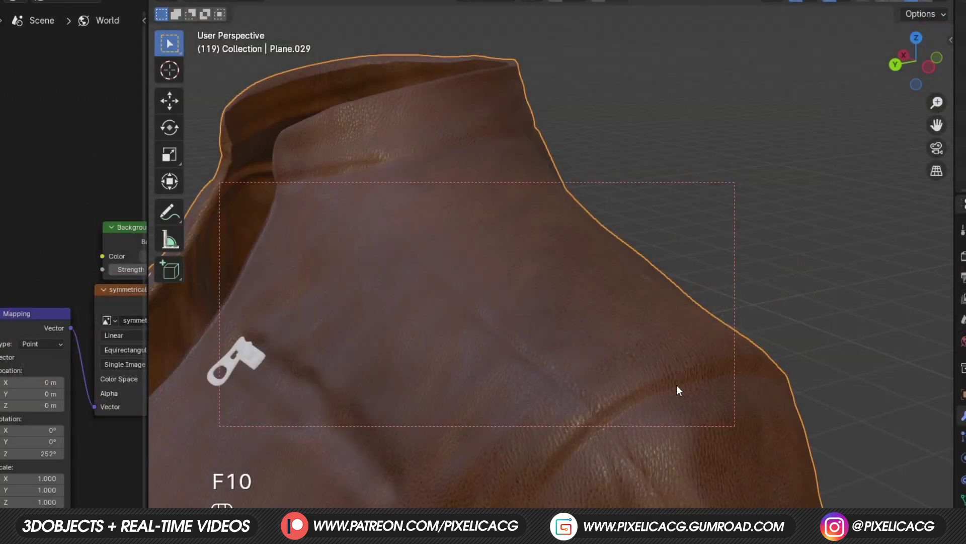
pyautogui.press('n')
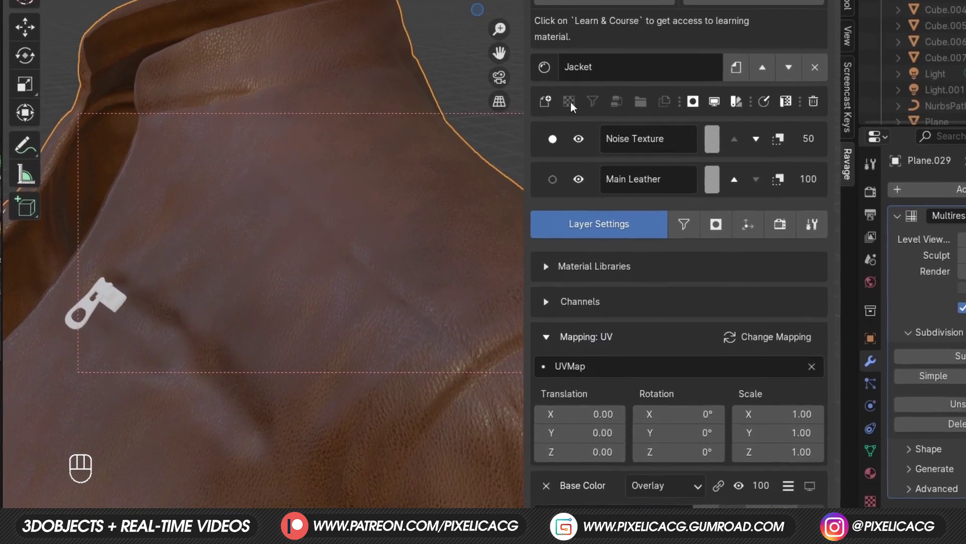
pyautogui.click(660, 170)
pyautogui.doubleClick(745, 206)
pyautogui.write('highlights')
pyautogui.press('Return')
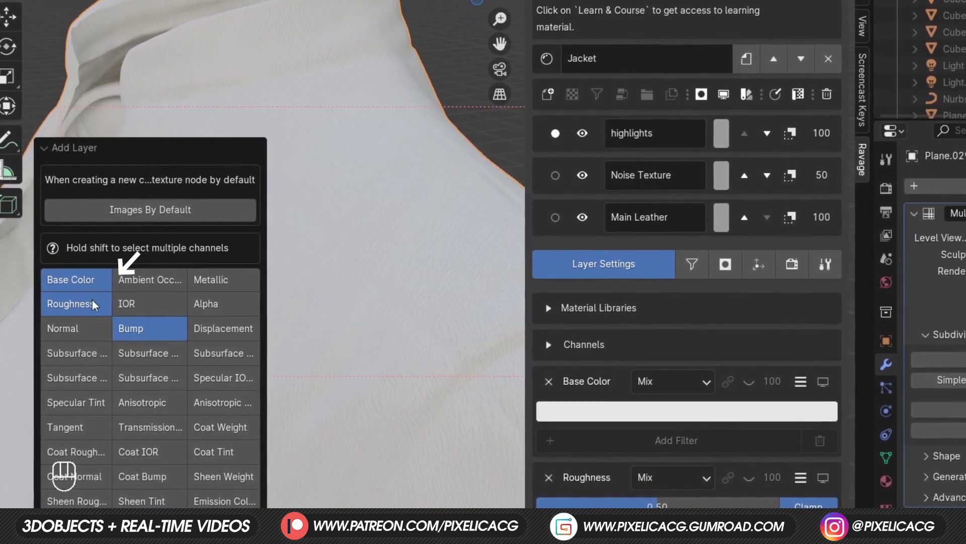
# Step: Limit the highlights layer to Base Color driven by a new image named highlights
pyautogui.click(78, 279)
pyautogui.click(803, 383)
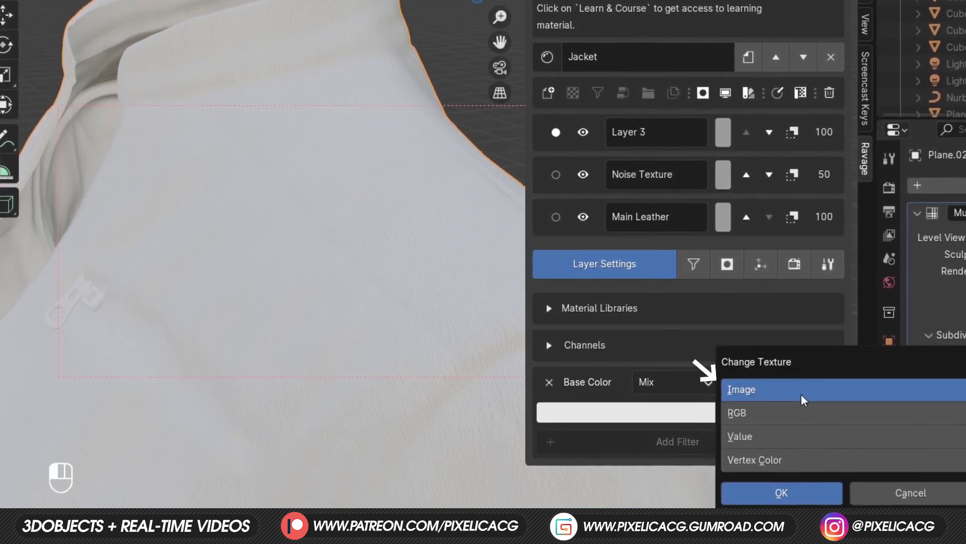
pyautogui.click(785, 494)
pyautogui.scroll(-5, 700, 471)
pyautogui.click(773, 452)
pyautogui.write('highlights')
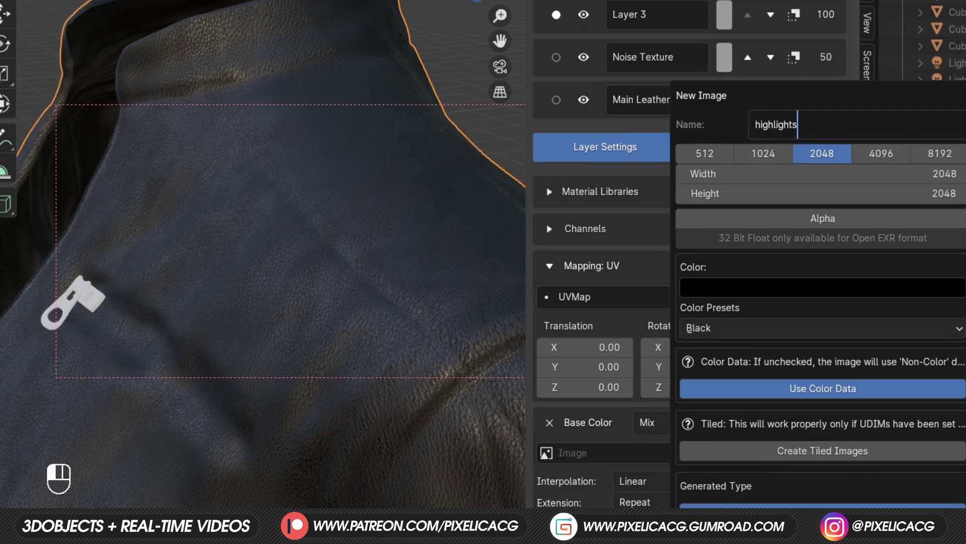
pyautogui.press('Return')
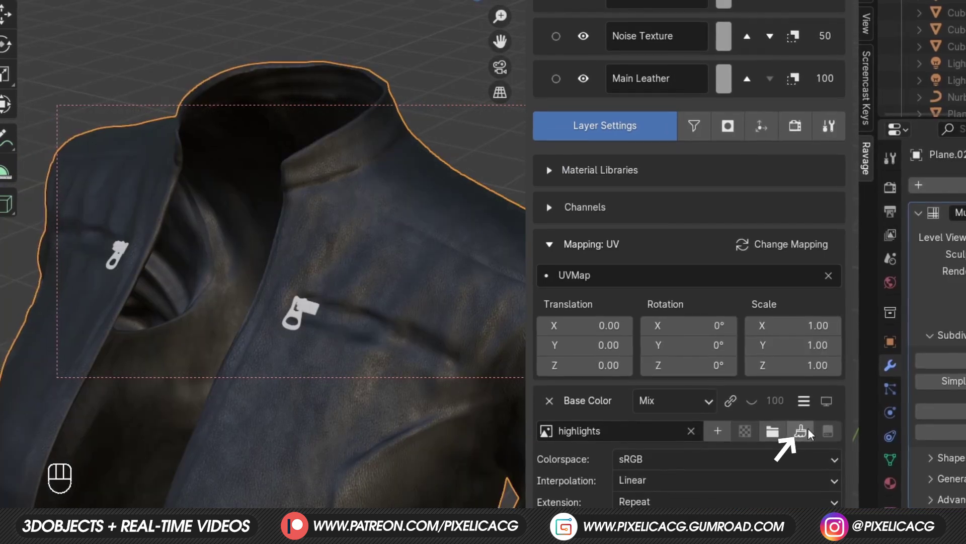
# Step: Fill the highlights layer with light grey (value 0.742) and blend it as Overlay
pyautogui.scroll(3, 560, 47)
pyautogui.click(135, 38)
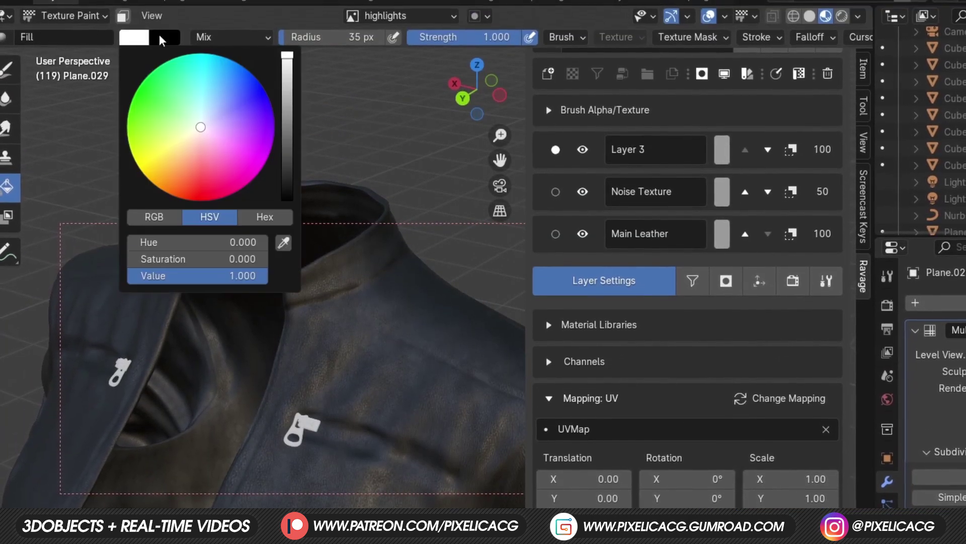
pyautogui.moveTo(288, 57); pyautogui.dragTo(289, 93)
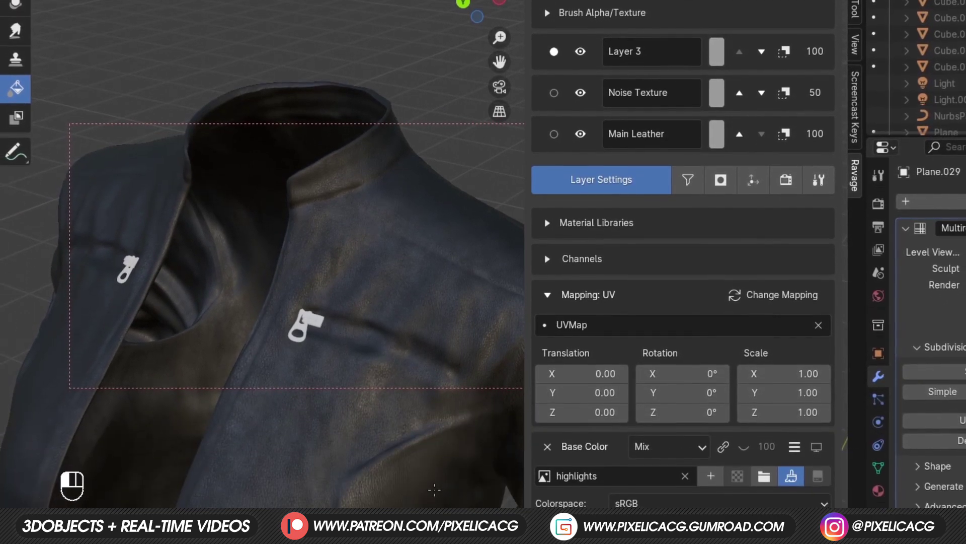
pyautogui.click(476, 465)
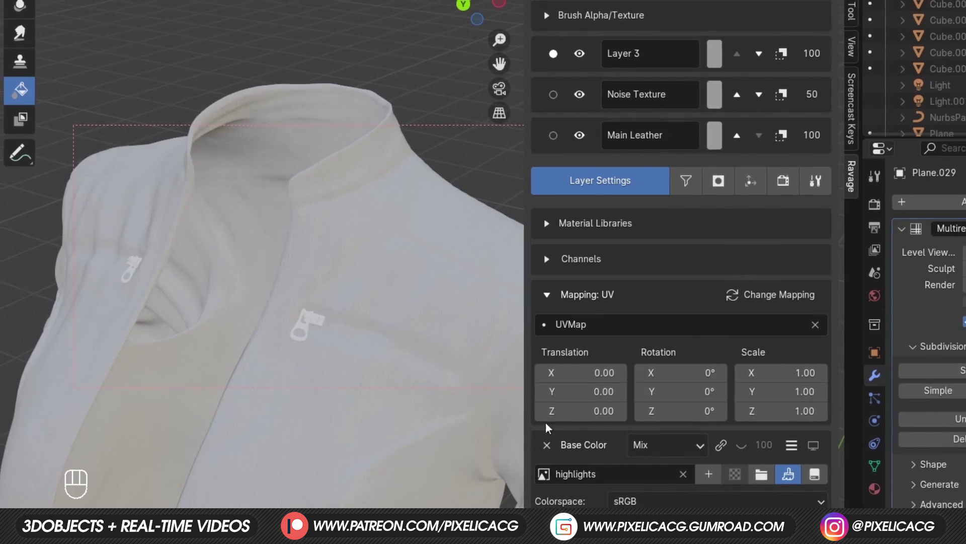
pyautogui.click(668, 450)
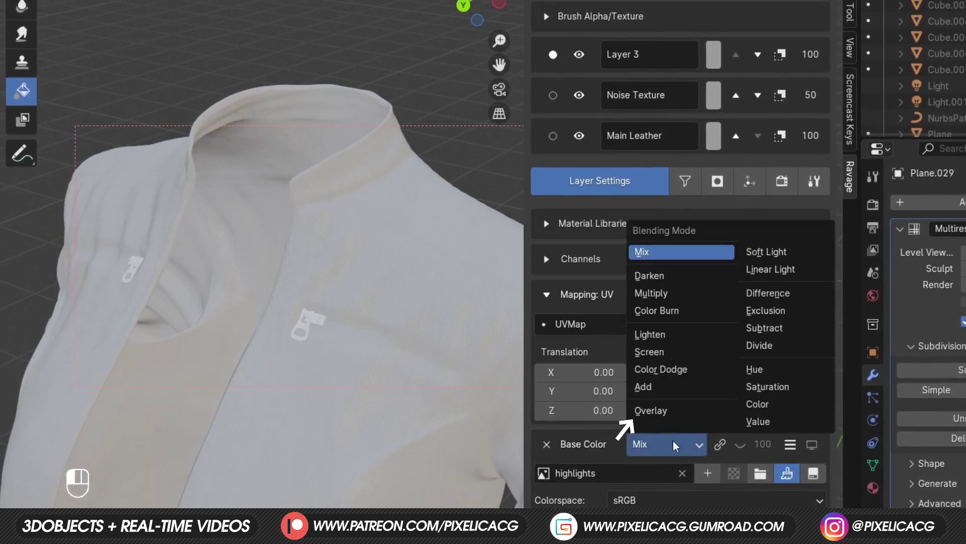
pyautogui.click(665, 408)
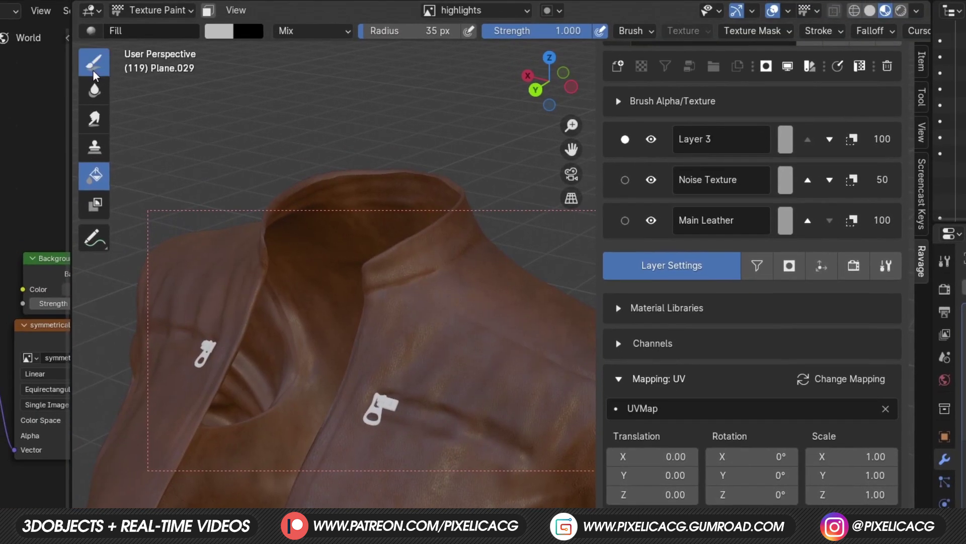
# Step: Freehand-paint worn highlights on the jacket at lower brush strength, undoing poor strokes
pyautogui.click(93, 64)
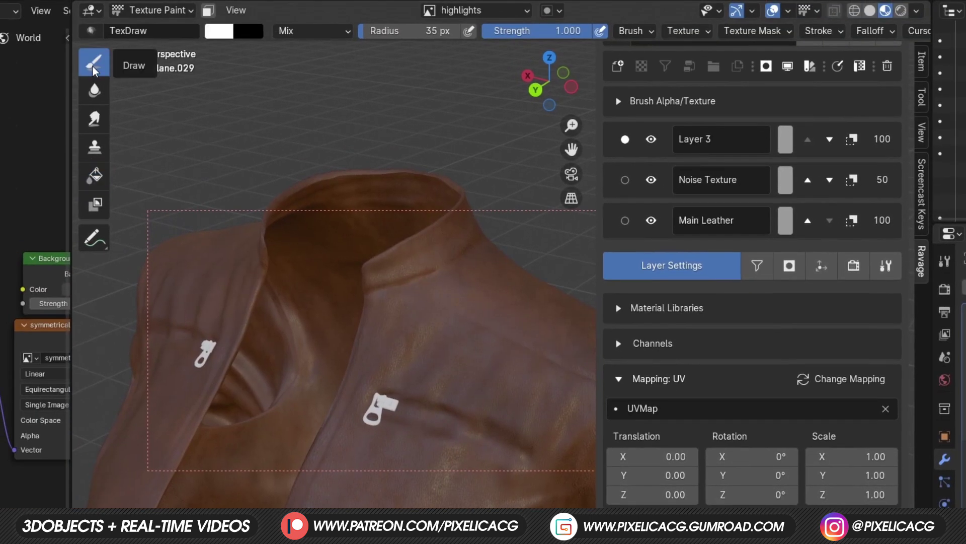
pyautogui.moveTo(411, 441); pyautogui.dragTo(466, 353, button='middle')
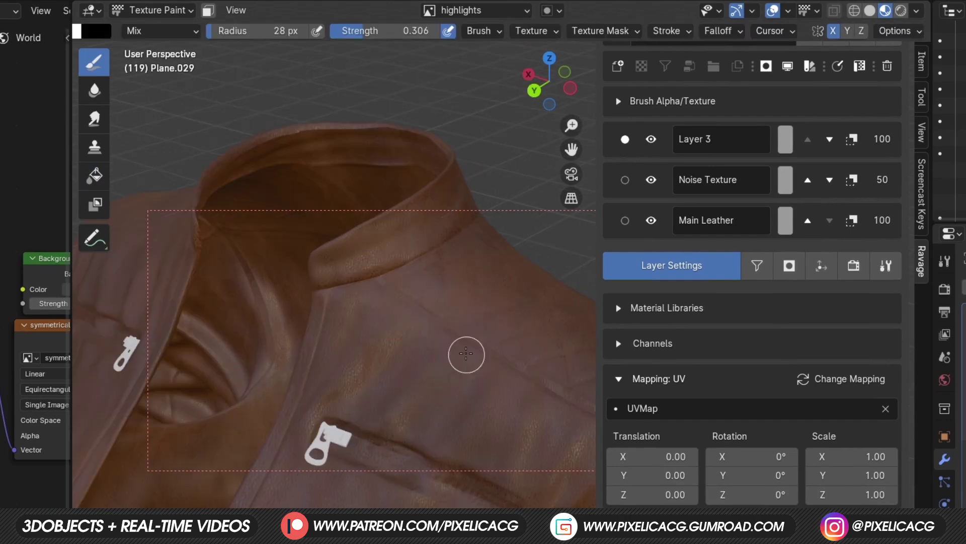
pyautogui.rightClick(446, 401)
pyautogui.moveTo(352, 298); pyautogui.dragTo(327, 297)
pyautogui.moveTo(458, 438); pyautogui.dragTo(402, 367, button='middle')
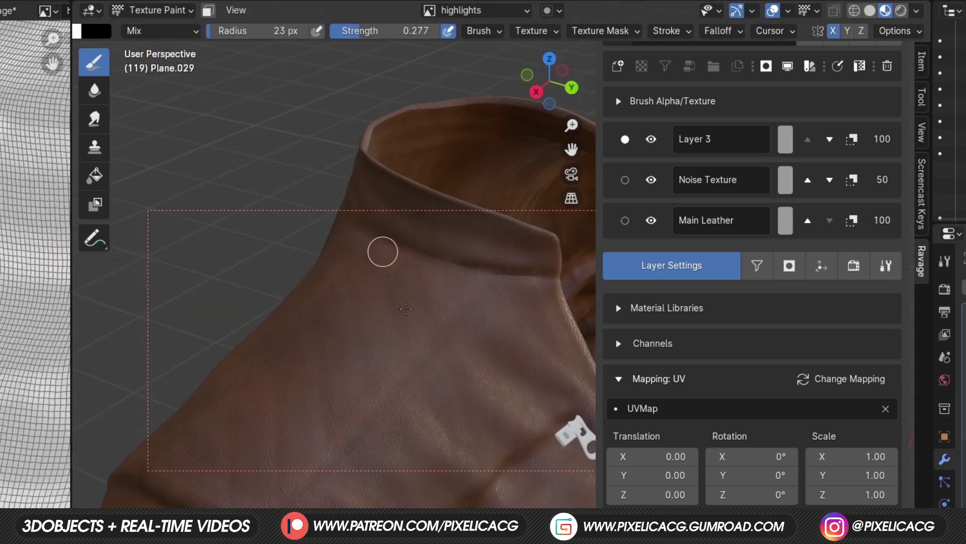
pyautogui.hotkey('ctrl', 'z')
pyautogui.hotkey('ctrl', 'z')
pyautogui.hotkey('ctrl', 'z')
pyautogui.hotkey('ctrl', 'z')
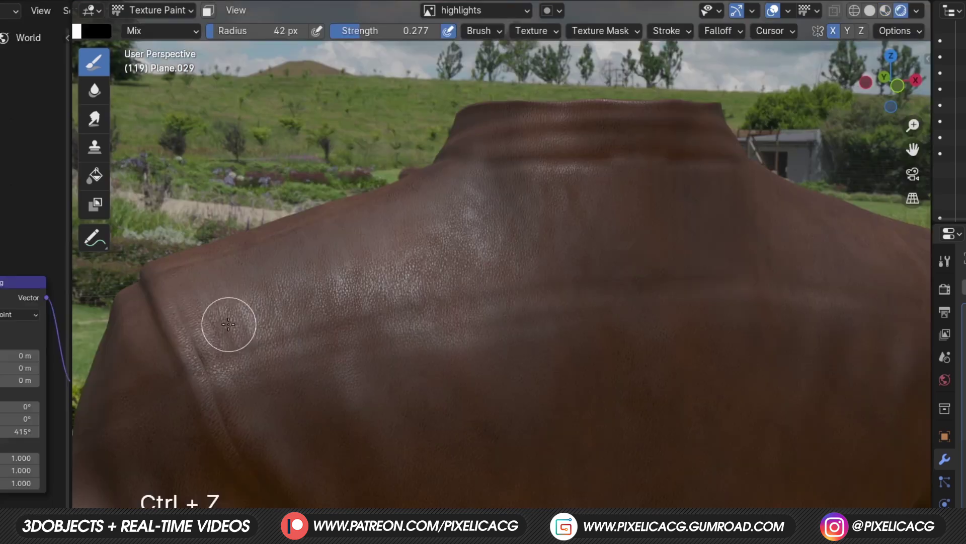
pyautogui.press('f')
pyautogui.click(294, 392)
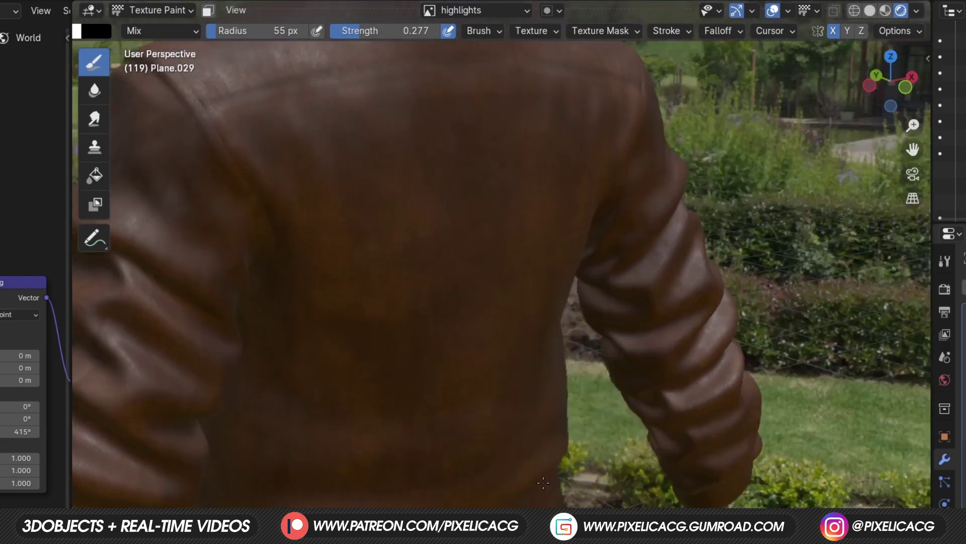
pyautogui.hotkey('ctrl', 'z')
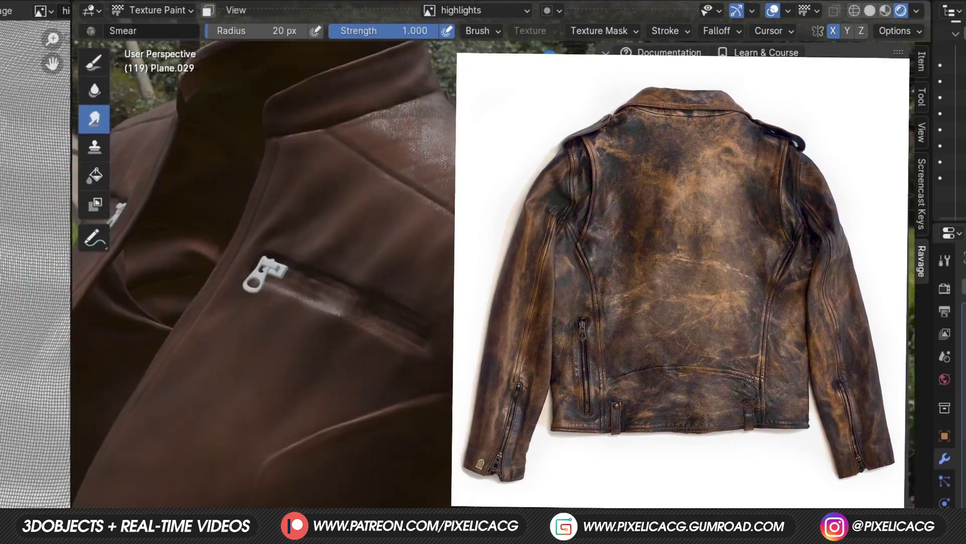
# Step: Add a new paint layer on top named rusted
pyautogui.click(618, 198)
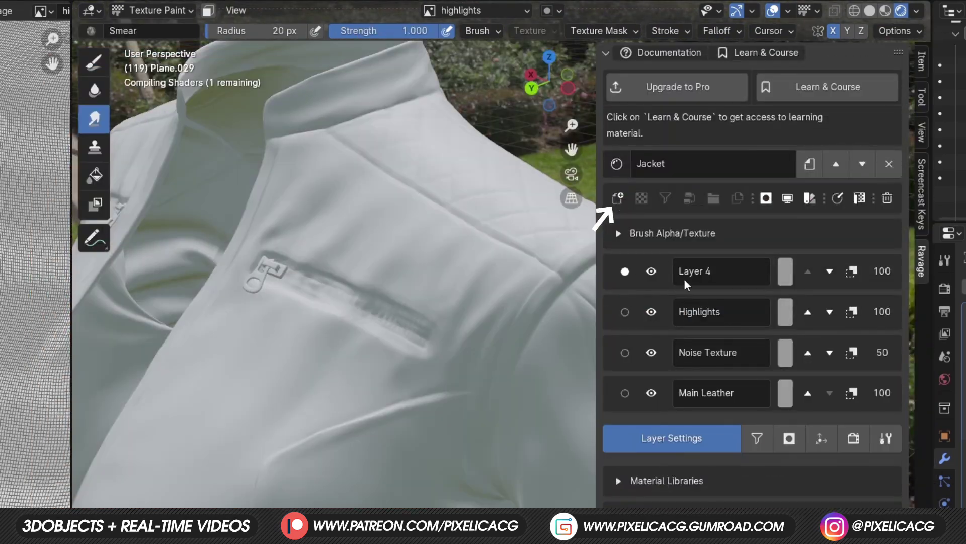
pyautogui.doubleClick(727, 267)
pyautogui.write('sted')
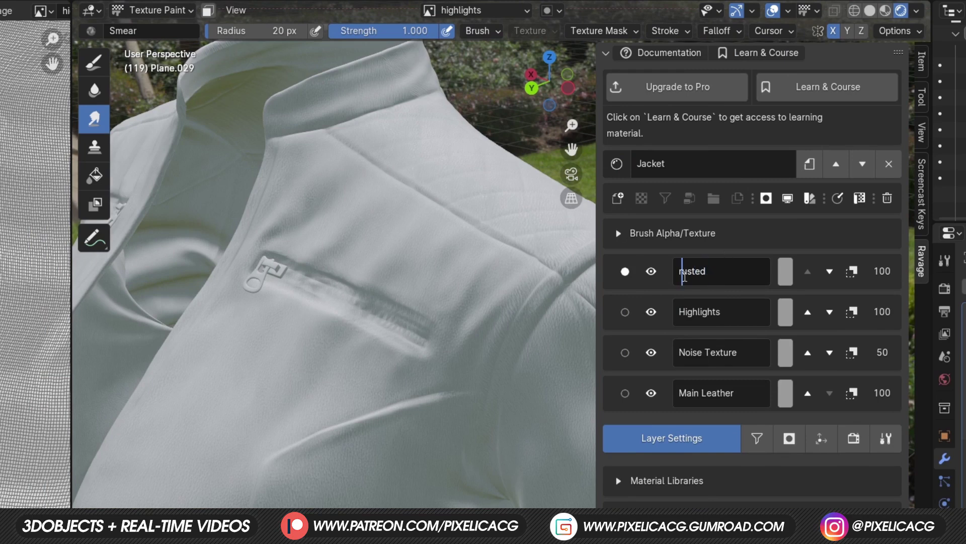
pyautogui.press('Return')
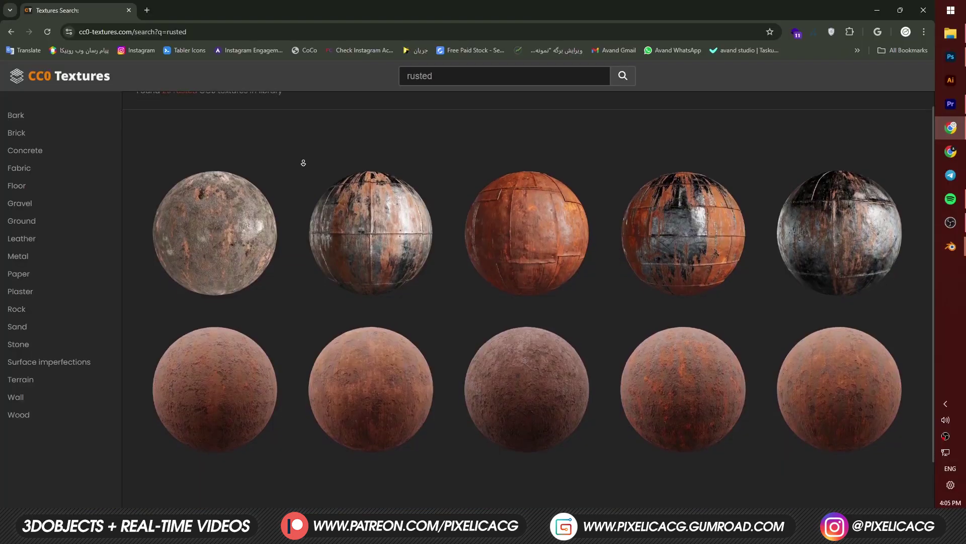
pyautogui.scroll(-3, 303, 163)
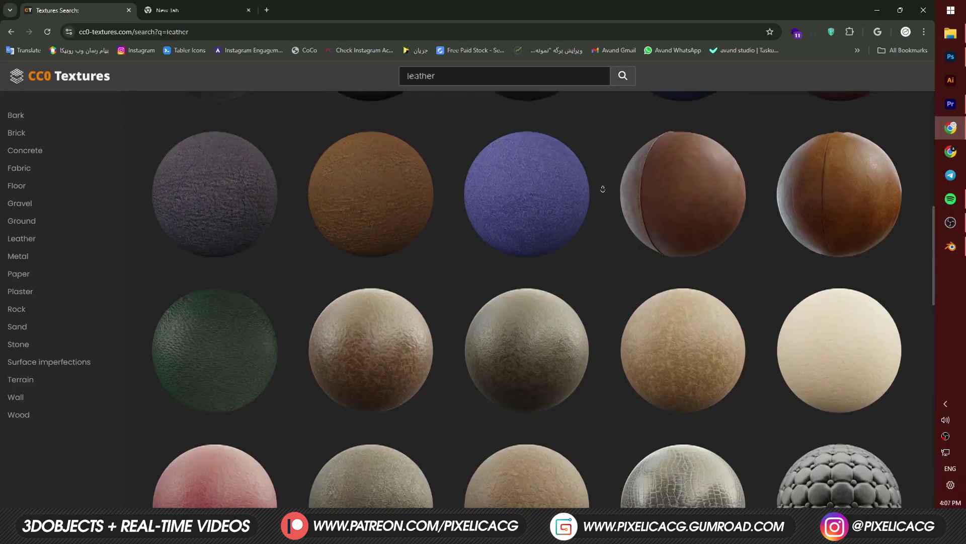
# Step: Scroll the leather results and open the Leather 014 material page
pyautogui.scroll(-5, 602, 184)
pyautogui.scroll(-2, 603, 184)
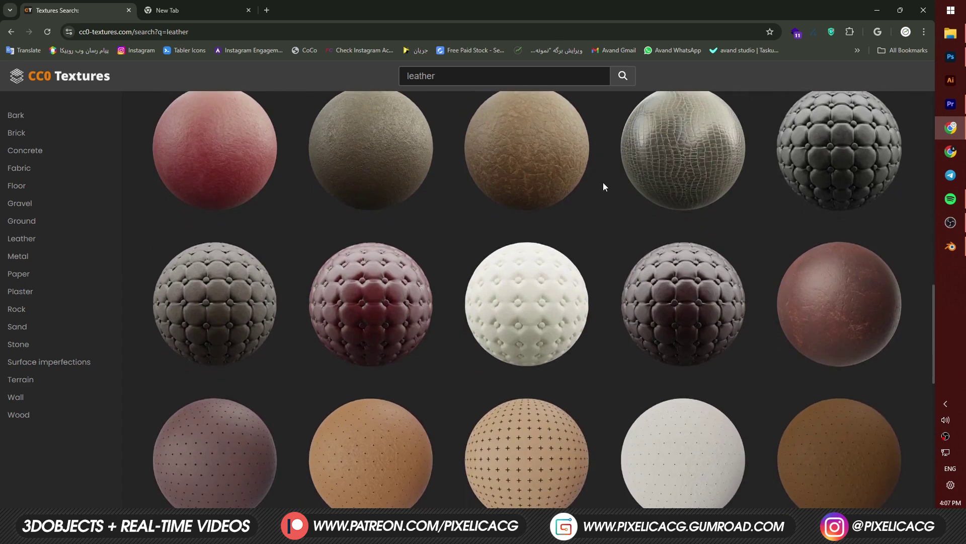
pyautogui.click(803, 282)
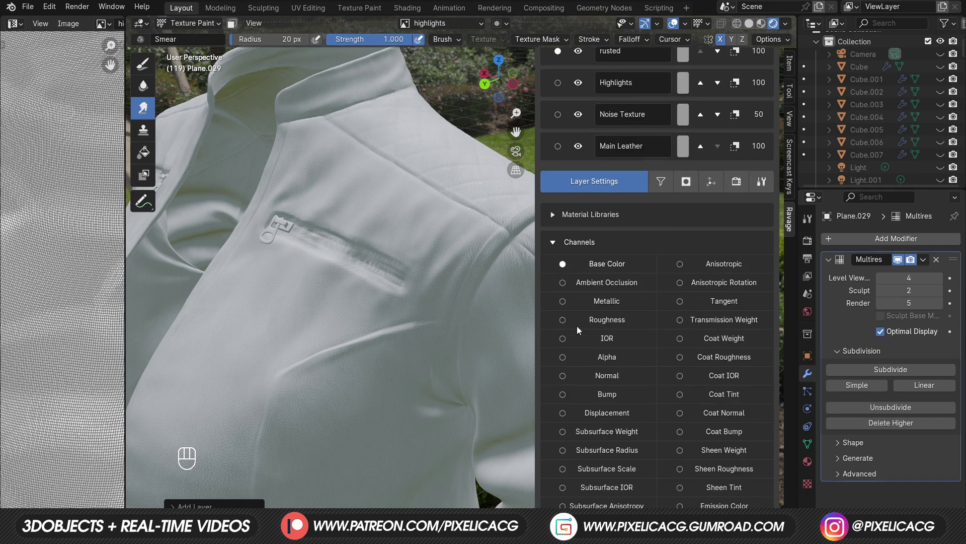
pyautogui.scroll(-2, 563, 327)
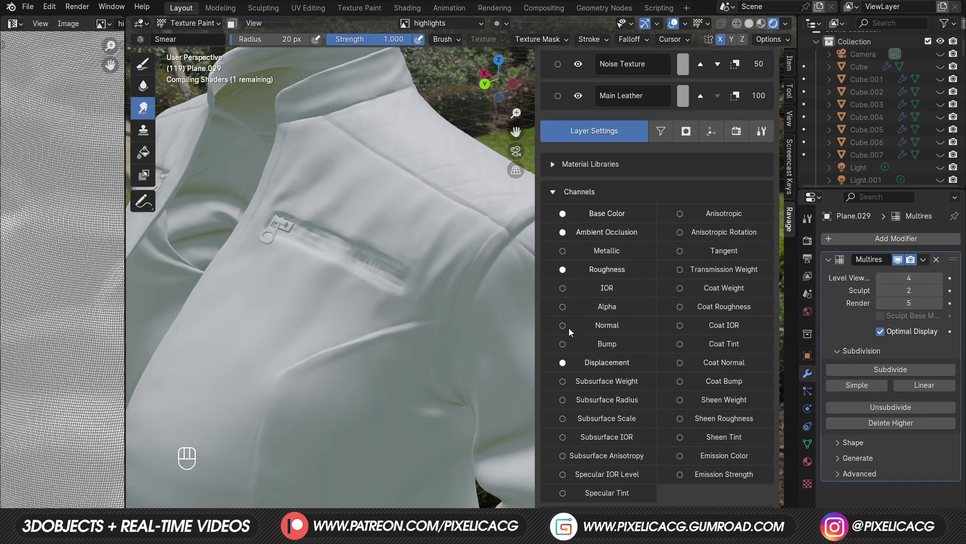
# Step: Load the Leather 014 PBR maps onto the rusted layer and increase their tiling scale
pyautogui.scroll(3, 570, 332)
pyautogui.click(563, 274)
pyautogui.click(740, 288)
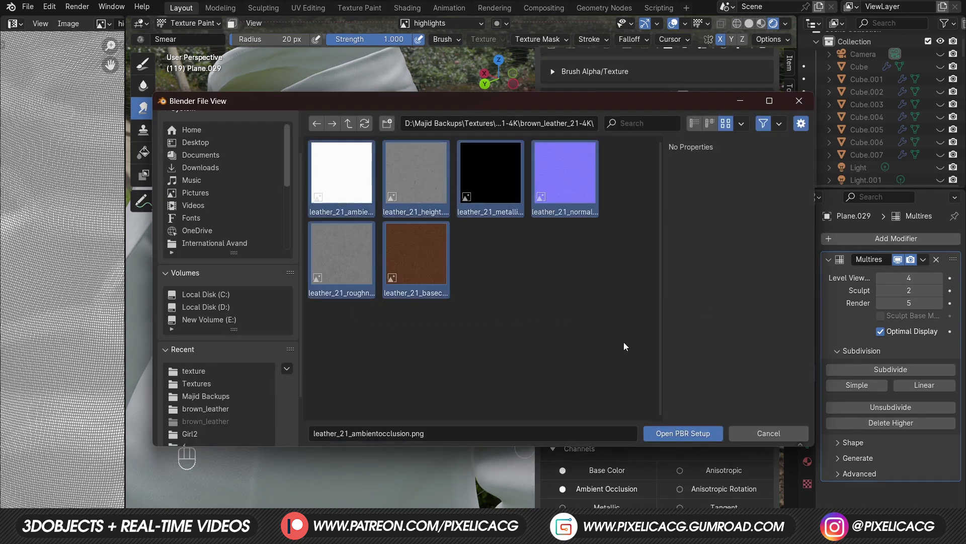
pyautogui.click(669, 432)
pyautogui.moveTo(729, 394); pyautogui.dragTo(719, 390)
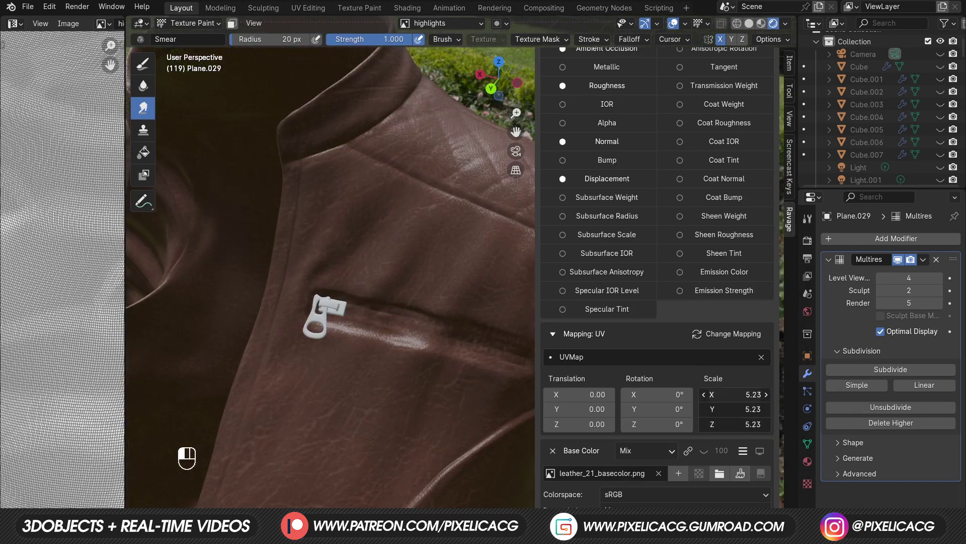
# Step: Give the rusted layer an image mask using a new image named rustedmask
pyautogui.scroll(10, 605, 271)
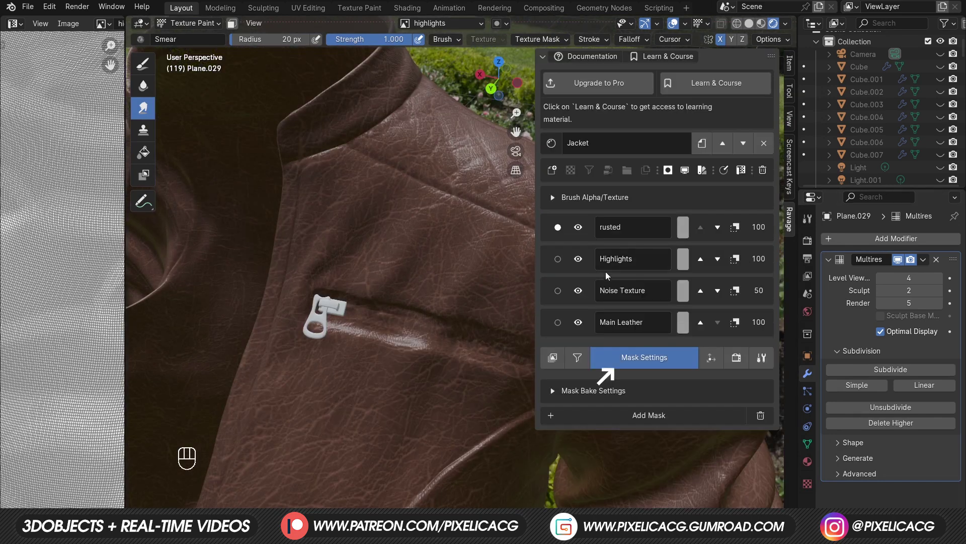
pyautogui.click(637, 417)
pyautogui.click(654, 427)
pyautogui.scroll(-2, 711, 446)
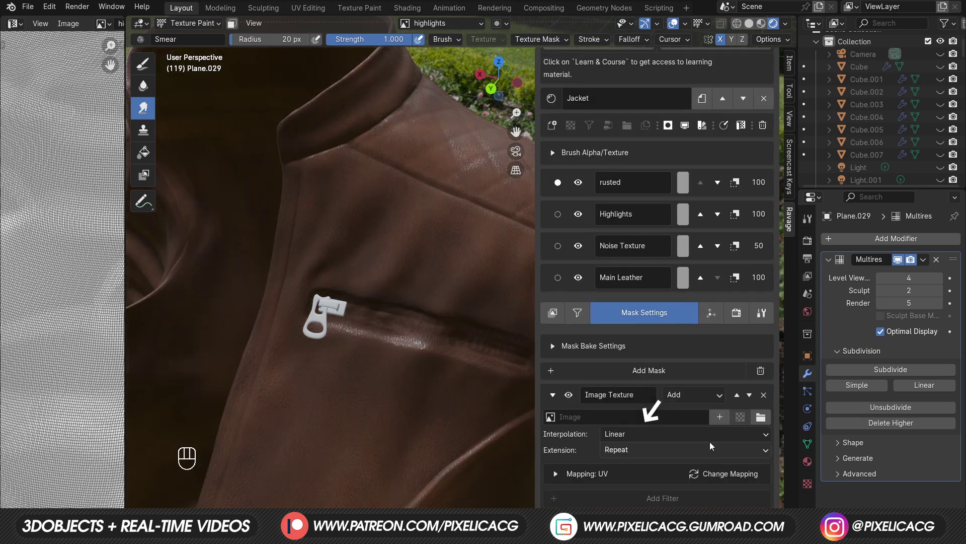
pyautogui.click(720, 417)
pyautogui.press('f')
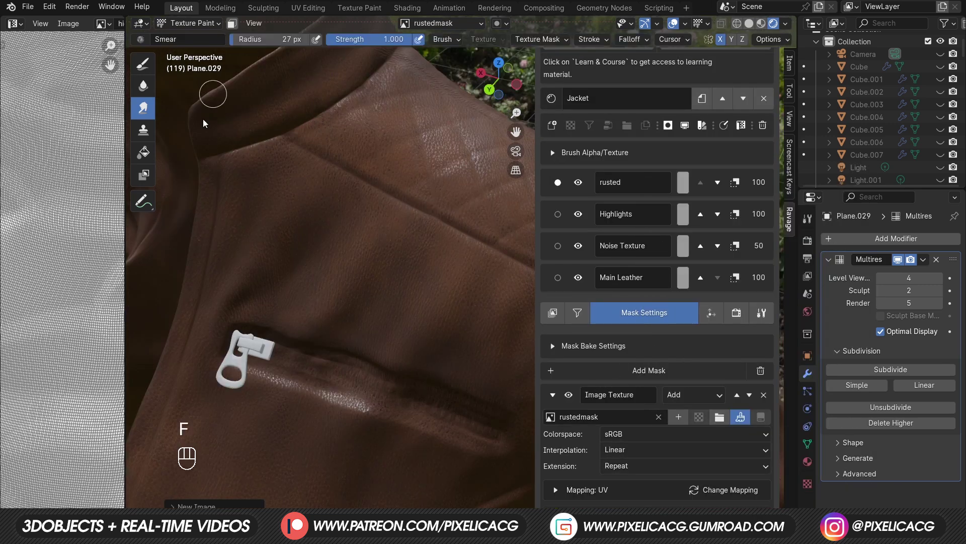
# Step: Paint worn streaks onto the rustedmask across the jacket chest, lowering viewport subdivision
pyautogui.click(405, 221)
pyautogui.hotkey('ctrl', '3')
pyautogui.press('f')
pyautogui.press('f')
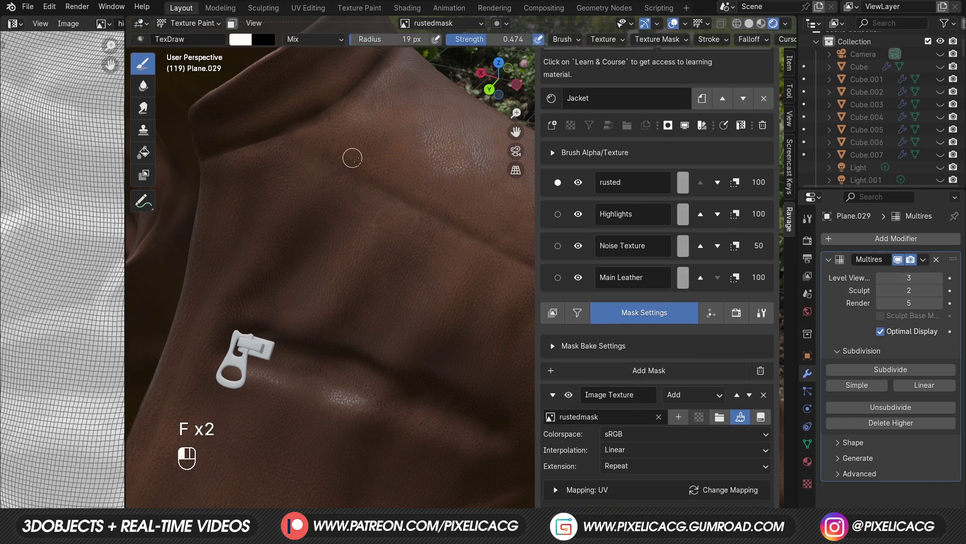
pyautogui.click(420, 194)
pyautogui.press('f')
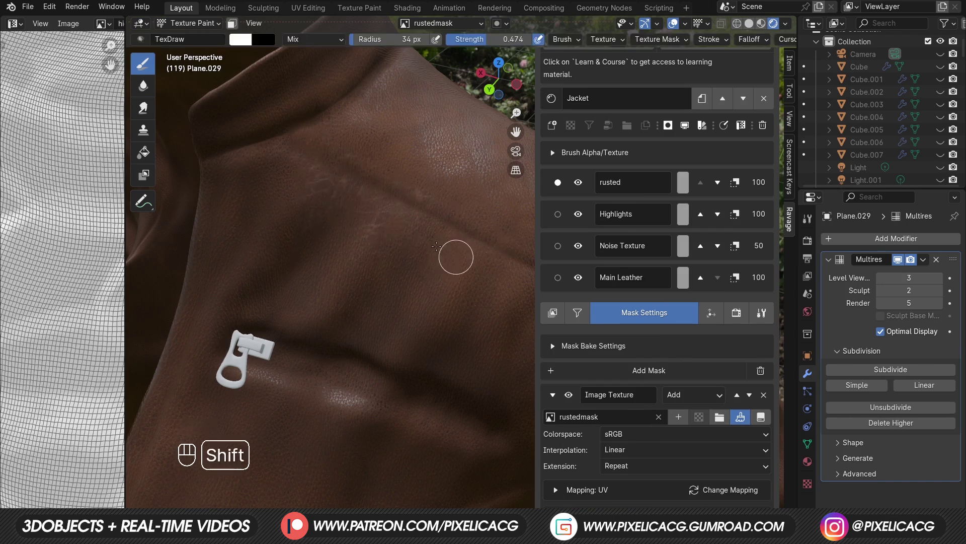
pyautogui.keyDown('shift'); pyautogui.moveTo(455, 256); pyautogui.dragTo(339, 172, button='middle'); pyautogui.keyUp('shift')
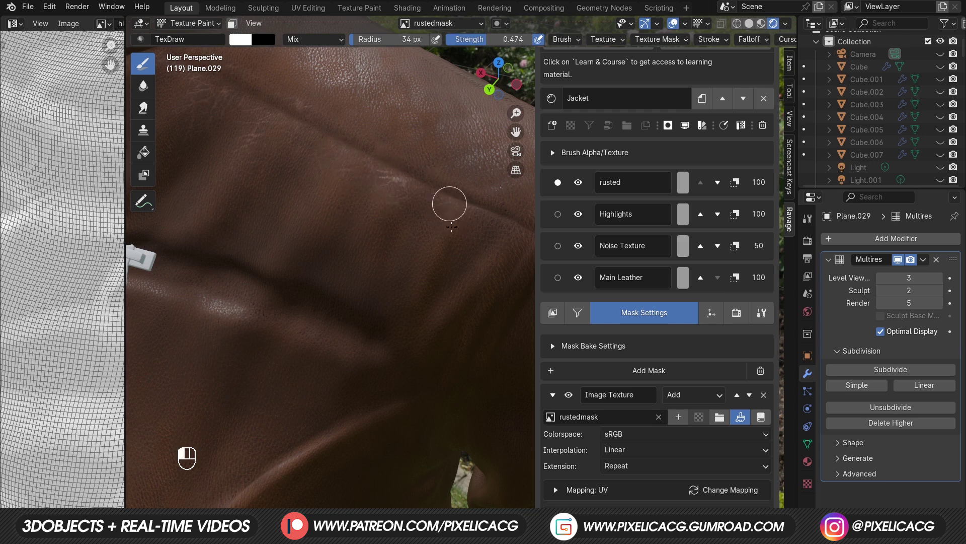
pyautogui.scroll(-5, 372, 142)
pyautogui.moveTo(372, 142); pyautogui.dragTo(313, 168, button='middle')
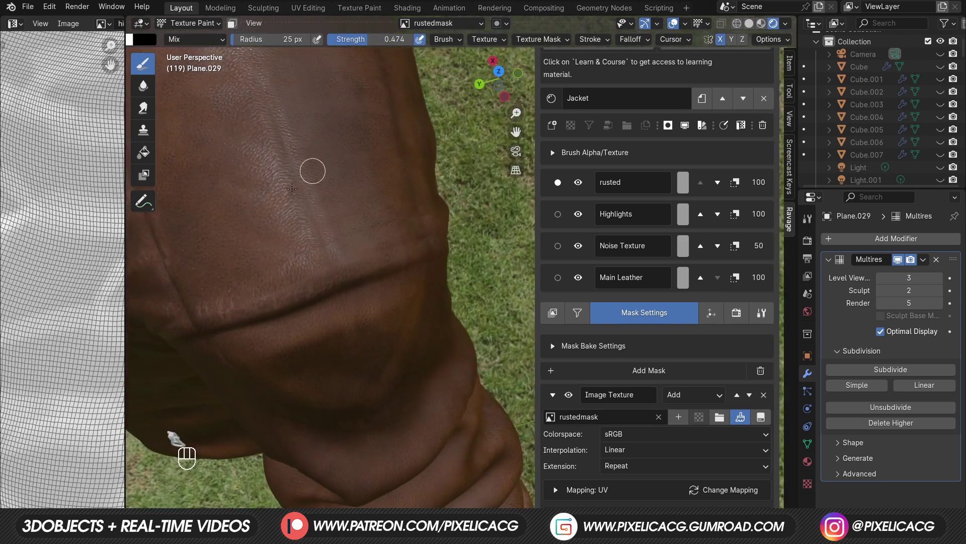
pyautogui.scroll(5, 312, 168)
pyautogui.keyDown('shift'); pyautogui.moveTo(352, 295); pyautogui.dragTo(328, 158, button='middle'); pyautogui.keyUp('shift')
# Step: Undo three bad mask strokes and touch up the collar with a smaller brush
pyautogui.hotkey('ctrl', 'z')
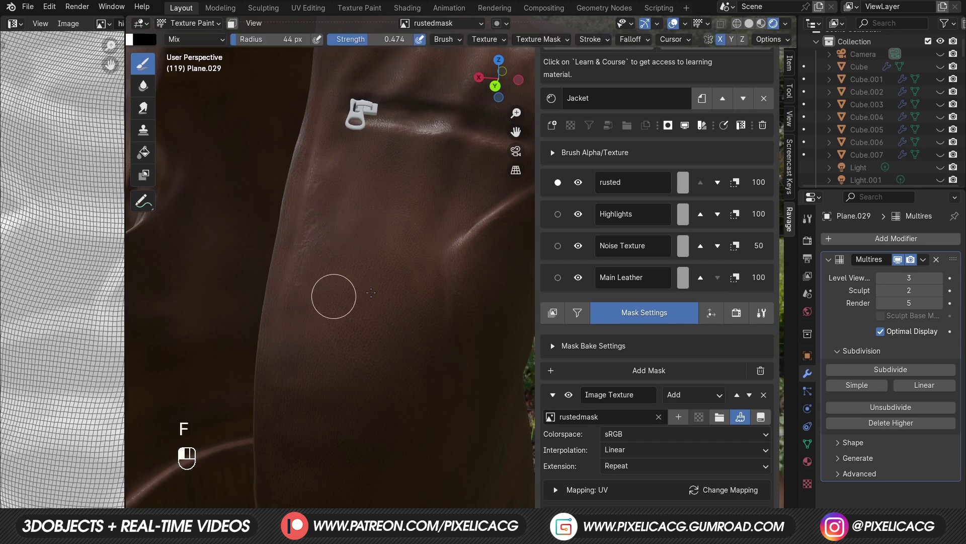
pyautogui.hotkey('ctrl', 'z')
pyautogui.hotkey('ctrl', 'z')
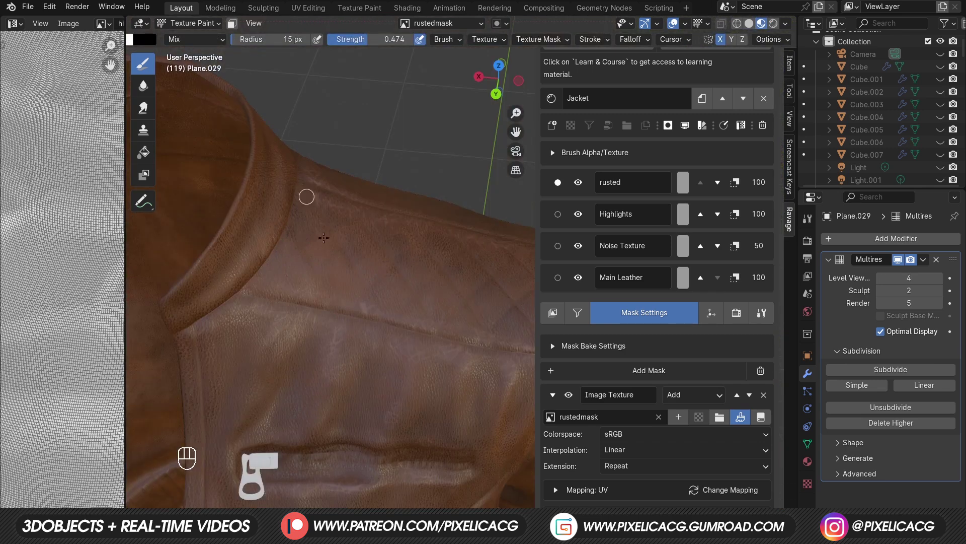
pyautogui.press('f')
pyautogui.press('f')
pyautogui.click(358, 256)
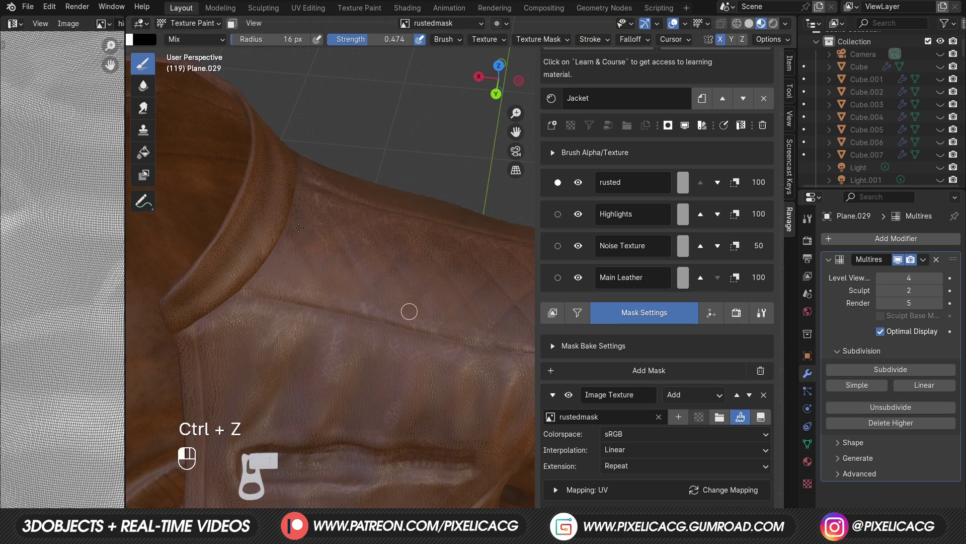
pyautogui.moveTo(298, 228); pyautogui.dragTo(284, 206, button='middle')
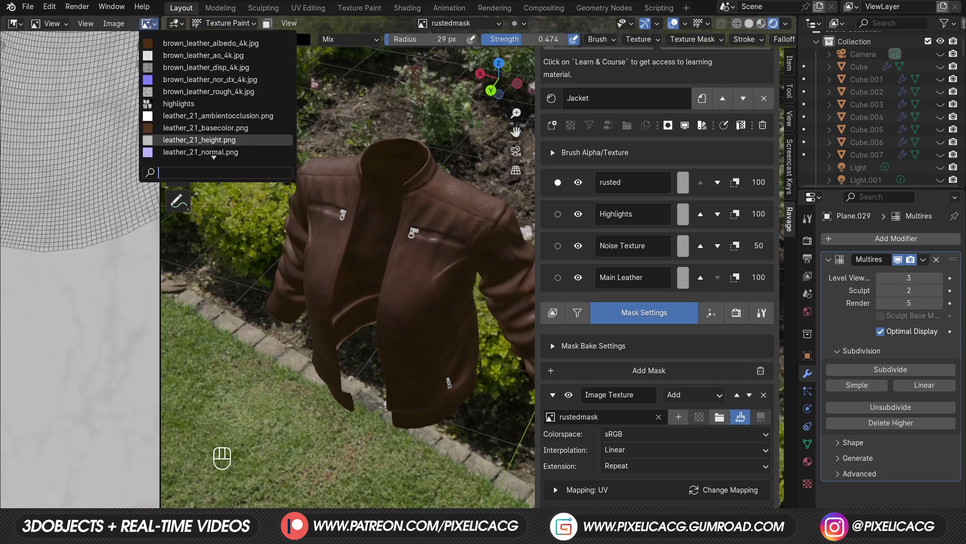
pyautogui.press('Up')
pyautogui.press('Up')
pyautogui.press('Up')
pyautogui.press('Up')
pyautogui.press('Up')
pyautogui.press('Up')
pyautogui.press('Up')
pyautogui.press('Up')
pyautogui.press('Up')
pyautogui.press('Up')
# Step: Display the chosen painted image and begin saving it under a new name
pyautogui.press('Return')
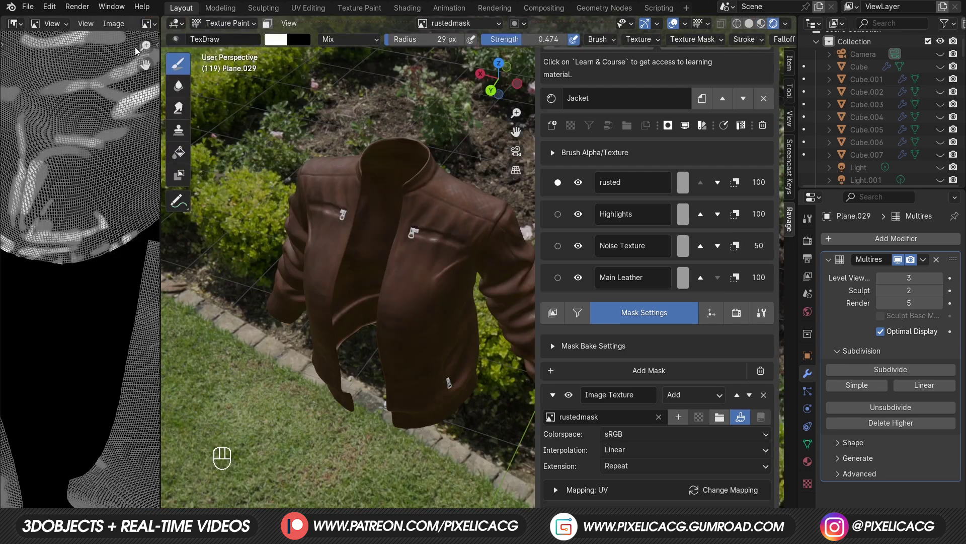
pyautogui.click(113, 23)
pyautogui.click(151, 165)
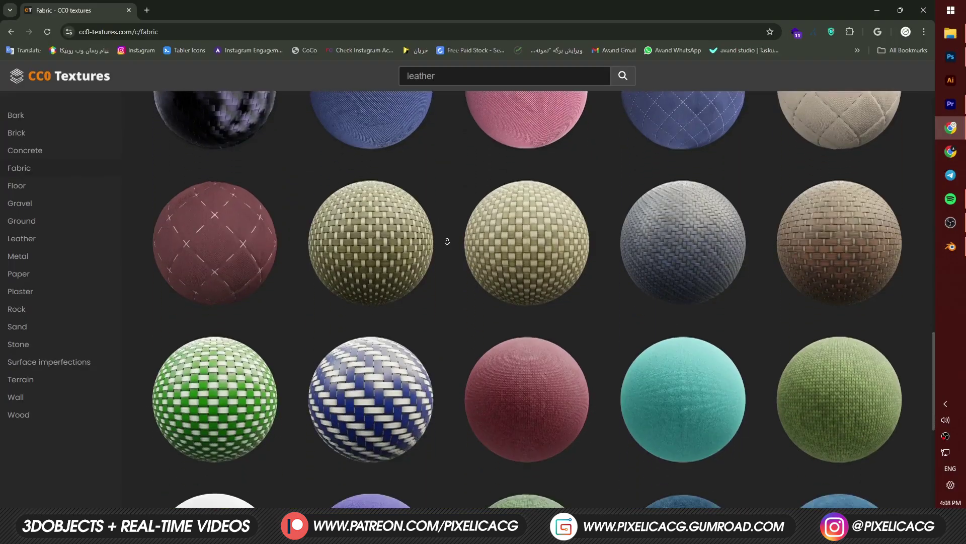
# Step: Preview the Dark Blue Jean texture in the CC0 Fabric category, then return to the grid
pyautogui.scroll(-8, 448, 242)
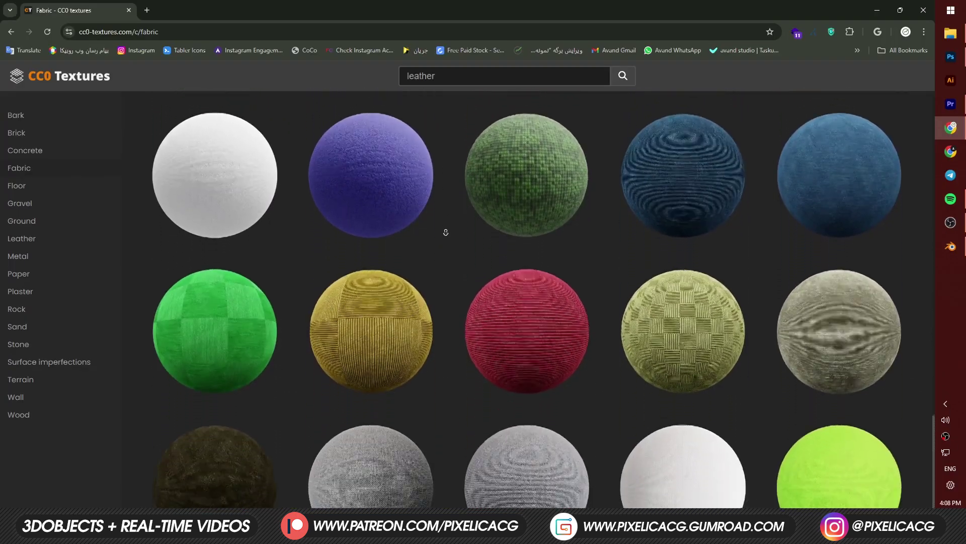
pyautogui.click(629, 181)
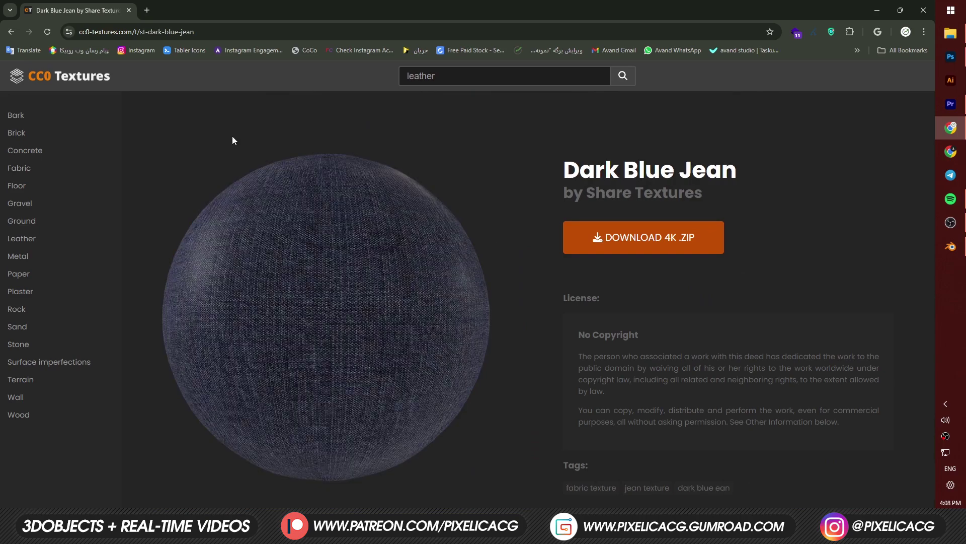
pyautogui.click(11, 32)
pyautogui.scroll(-5, 169, 185)
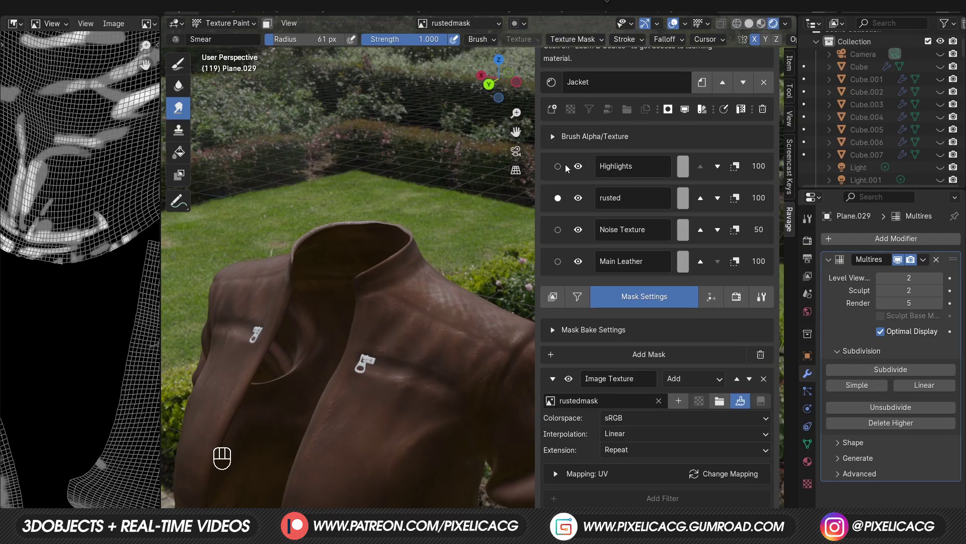
# Step: Activate the rusted layer and load the Fabric031 maps as a PBR setup
pyautogui.click(560, 167)
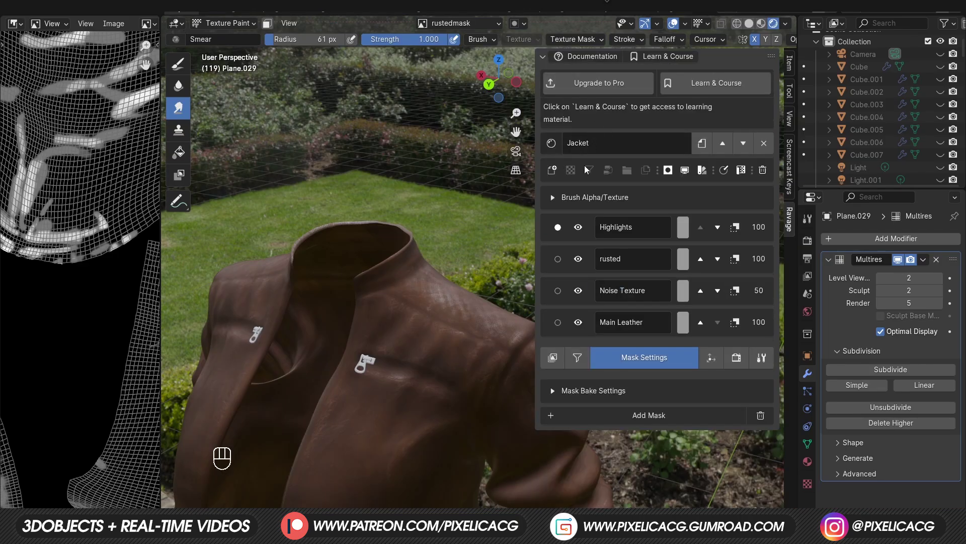
pyautogui.click(558, 258)
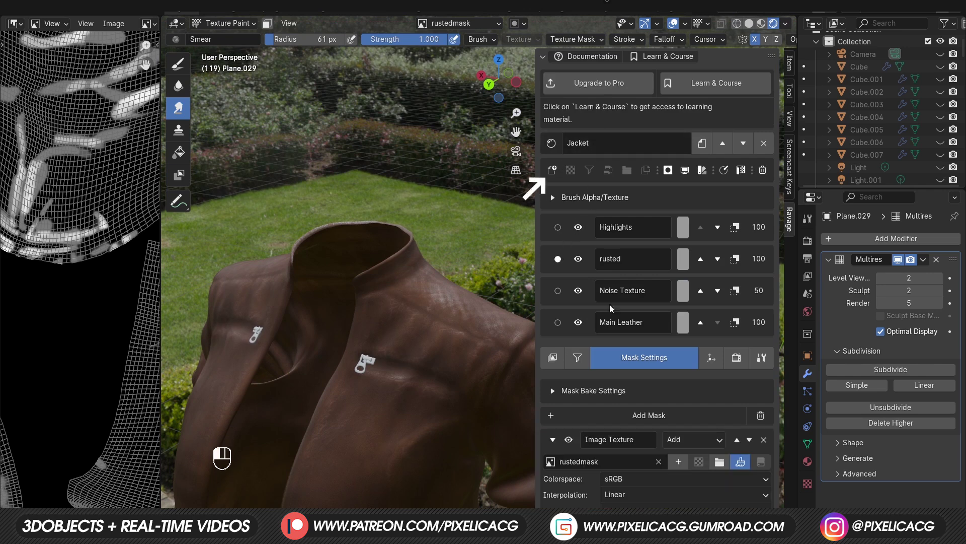
pyautogui.click(577, 357)
pyautogui.scroll(-12, 569, 388)
pyautogui.click(741, 88)
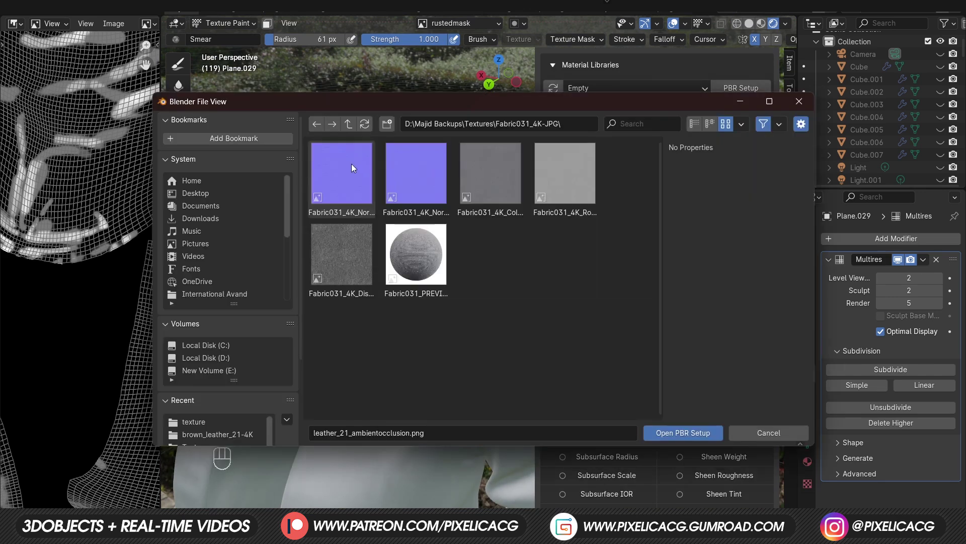
pyautogui.click(351, 164)
pyautogui.keyDown('shift'); pyautogui.click(358, 273); pyautogui.keyUp('shift')
pyautogui.click(675, 432)
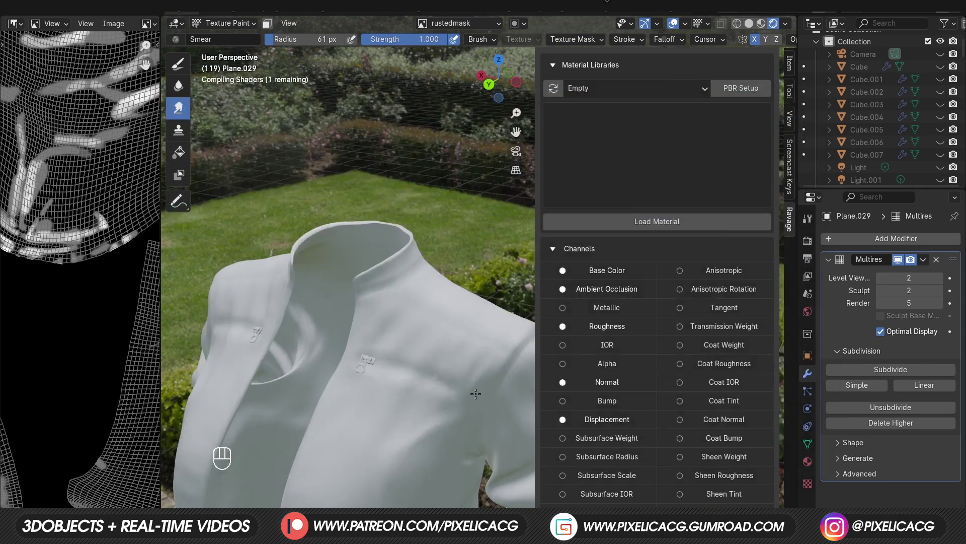
# Step: Rotate the fabric texture 85° on Z and scale it evenly to 2.23
pyautogui.scroll(-10, 654, 302)
pyautogui.moveTo(657, 329)
pyautogui.mouseDown()
pyautogui.moveTo(689, 329)
pyautogui.moveTo(659, 351)
pyautogui.moveTo(651, 331)
pyautogui.mouseUp()
pyautogui.keyDown('shift'); pyautogui.moveTo(352, 252); pyautogui.dragTo(382, 202, button='middle'); pyautogui.keyUp('shift')
pyautogui.moveTo(750, 332); pyautogui.dragTo(771, 332)
pyautogui.keyDown('shift'); pyautogui.moveTo(443, 352); pyautogui.dragTo(464, 384, button='middle'); pyautogui.keyUp('shift')
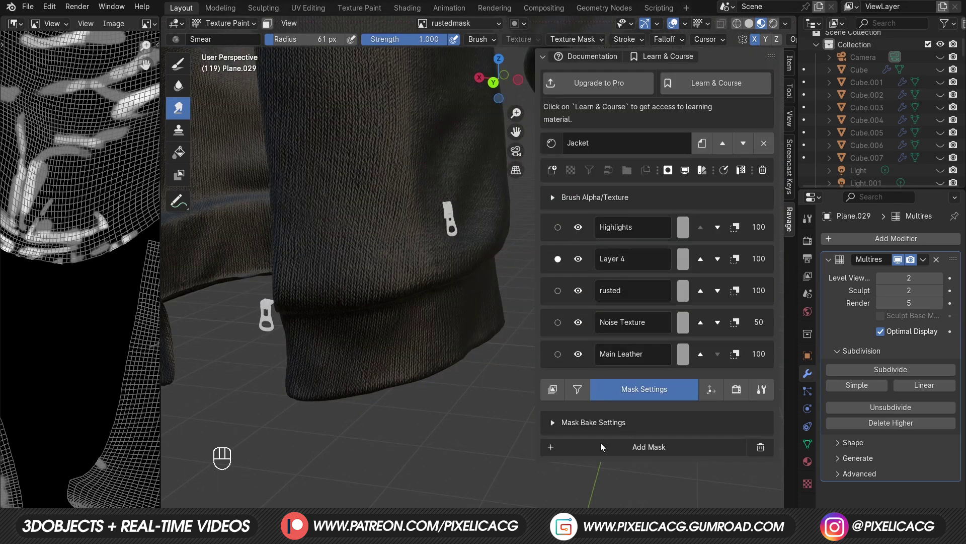
# Step: Add an image mask named fabric mask to the new layer
pyautogui.click(600, 446)
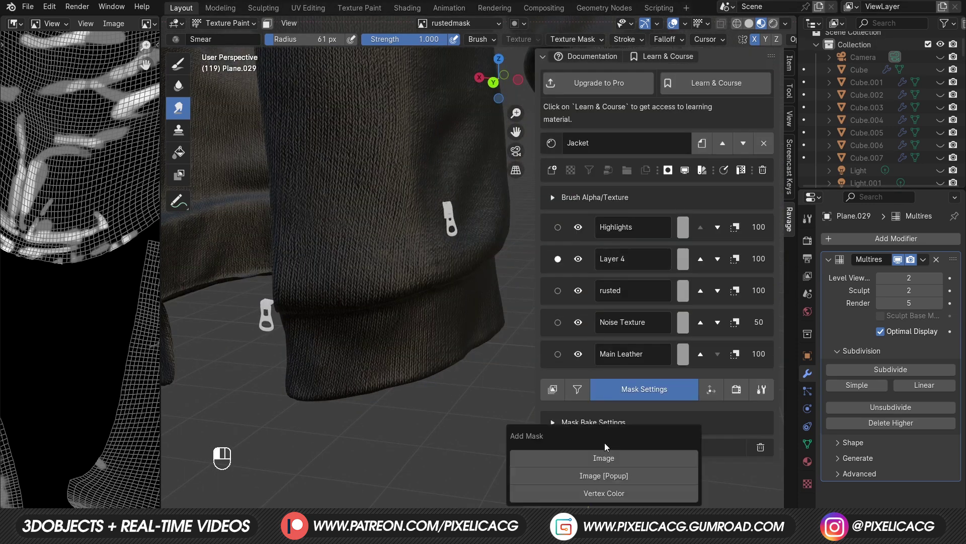
pyautogui.click(480, 456)
pyautogui.write('fabric mask')
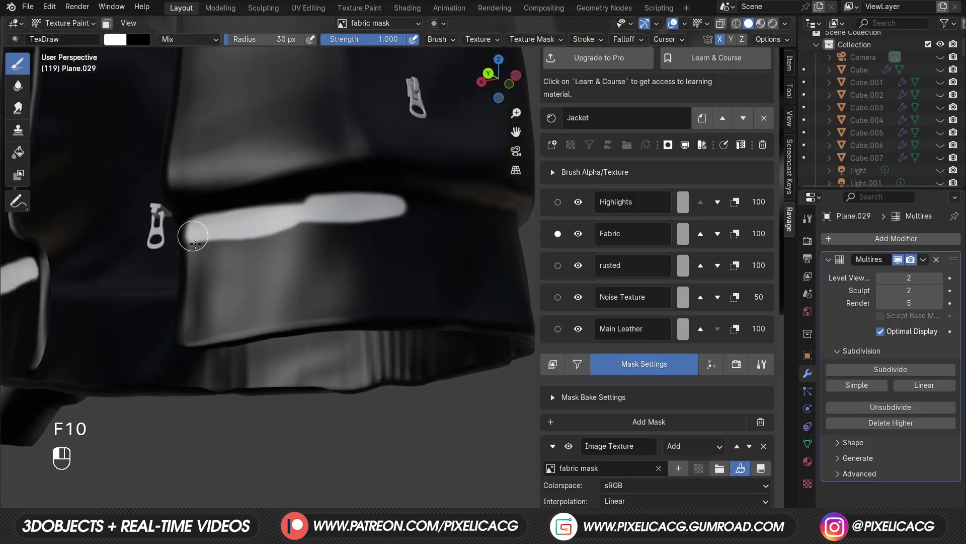
# Step: Paint the fabric mask onto the sleeve cuffs and along the hem, swapping colours with X
pyautogui.moveTo(190, 231)
pyautogui.mouseDown()
pyautogui.moveTo(179, 328)
pyautogui.moveTo(236, 241)
pyautogui.mouseUp()
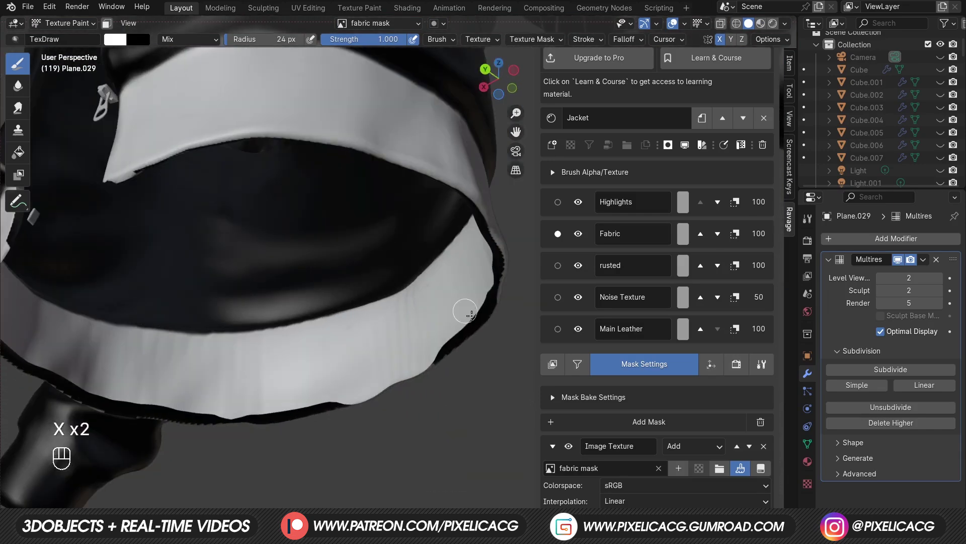
pyautogui.press('x')
pyautogui.press('x')
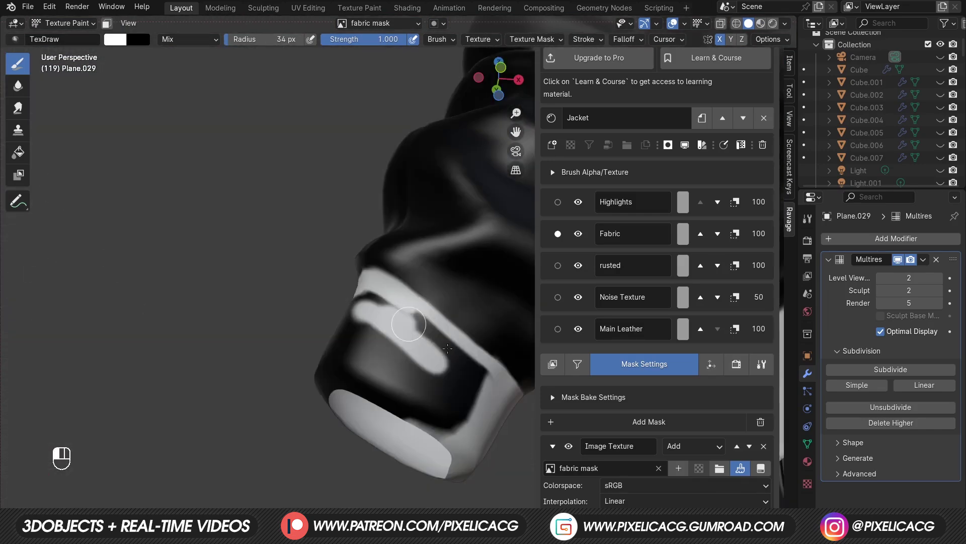
pyautogui.moveTo(474, 353)
pyautogui.mouseDown()
pyautogui.moveTo(441, 420)
pyautogui.moveTo(368, 378)
pyautogui.mouseUp()
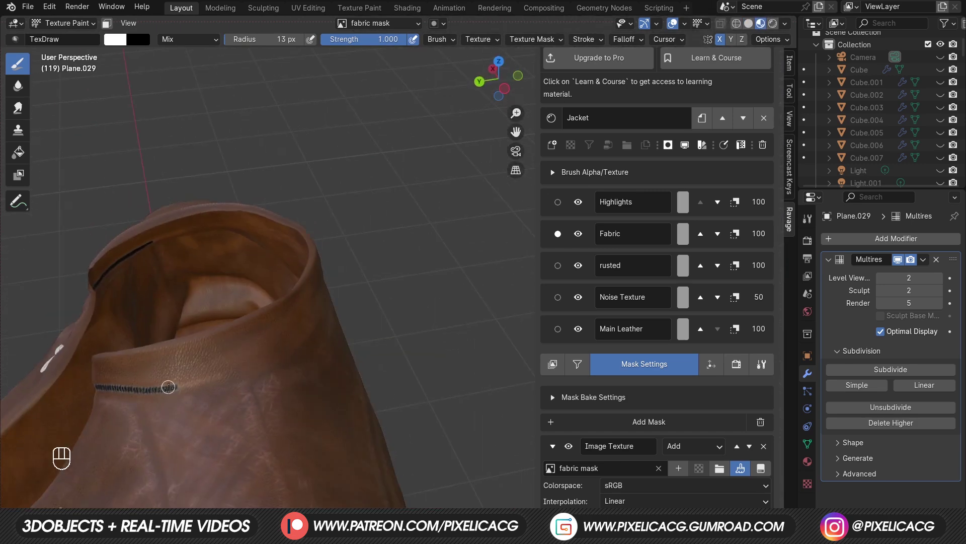
pyautogui.moveTo(162, 389); pyautogui.dragTo(246, 376)
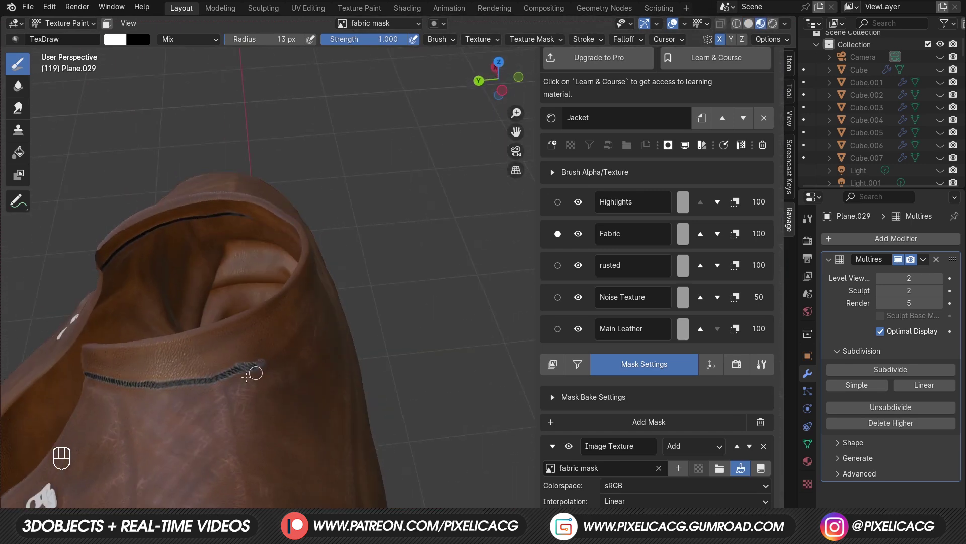
pyautogui.press('z')
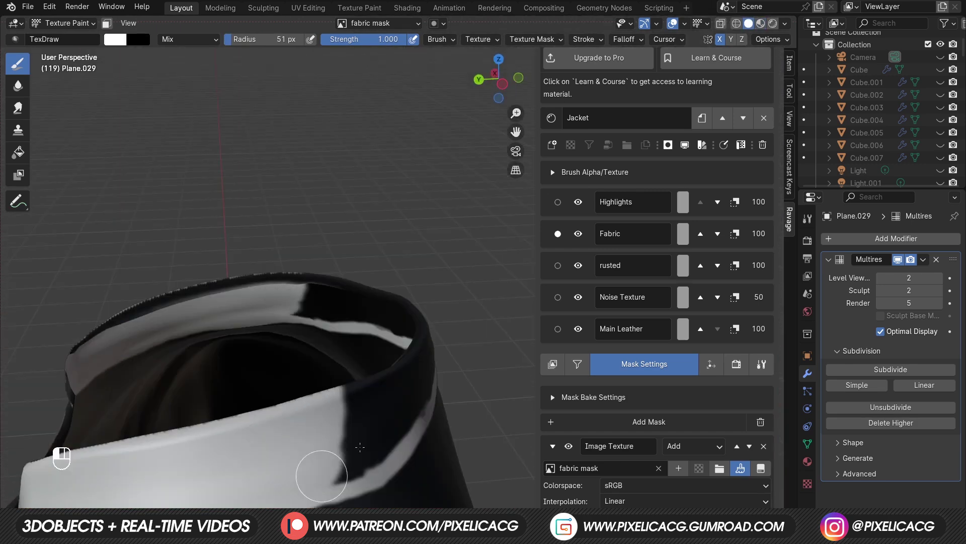
pyautogui.moveTo(360, 447); pyautogui.dragTo(389, 389)
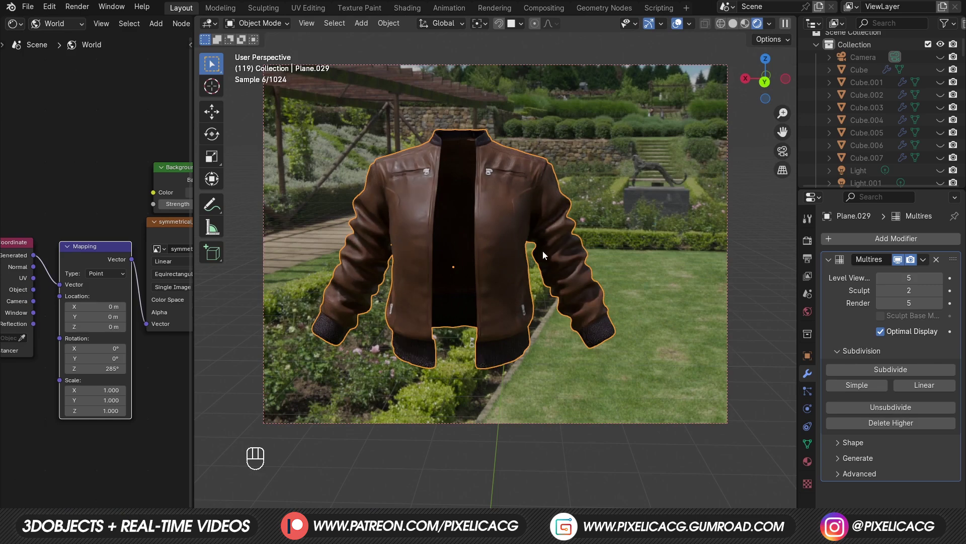
# Step: Isolate the top mesh and mark its vertical side edge loop as a seam
pyautogui.hotkey('shift', 'h')
pyautogui.press('Tab')
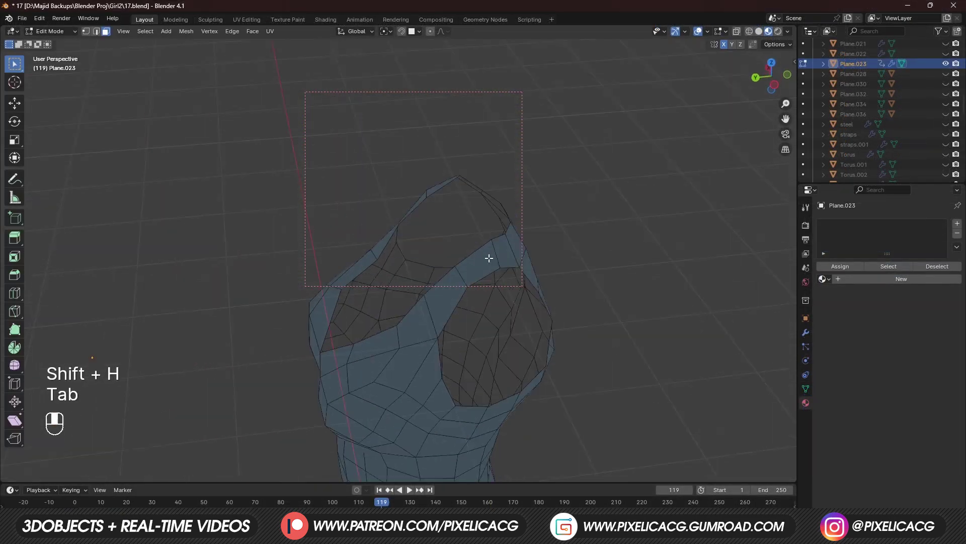
pyautogui.press('2')
pyautogui.moveTo(489, 257); pyautogui.dragTo(554, 322, button='middle')
pyautogui.keyDown('alt'); pyautogui.click(342, 363); pyautogui.keyUp('alt')
pyautogui.moveTo(342, 363); pyautogui.dragTo(518, 336, button='middle')
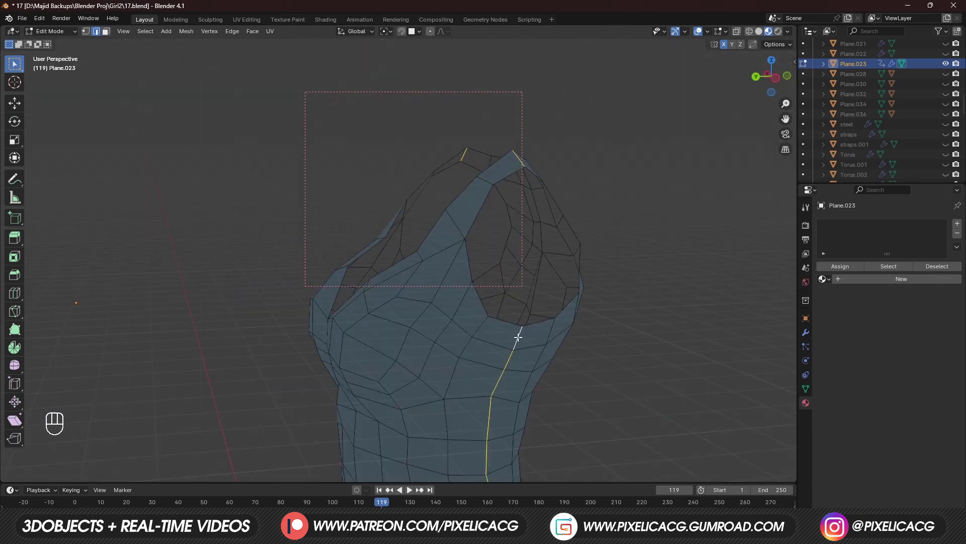
pyautogui.press('u')
pyautogui.click(514, 331)
# Step: Select the whole top mesh and UV unwrap it
pyautogui.press('a')
pyautogui.press('u')
pyautogui.click(495, 311)
pyautogui.click(13, 31)
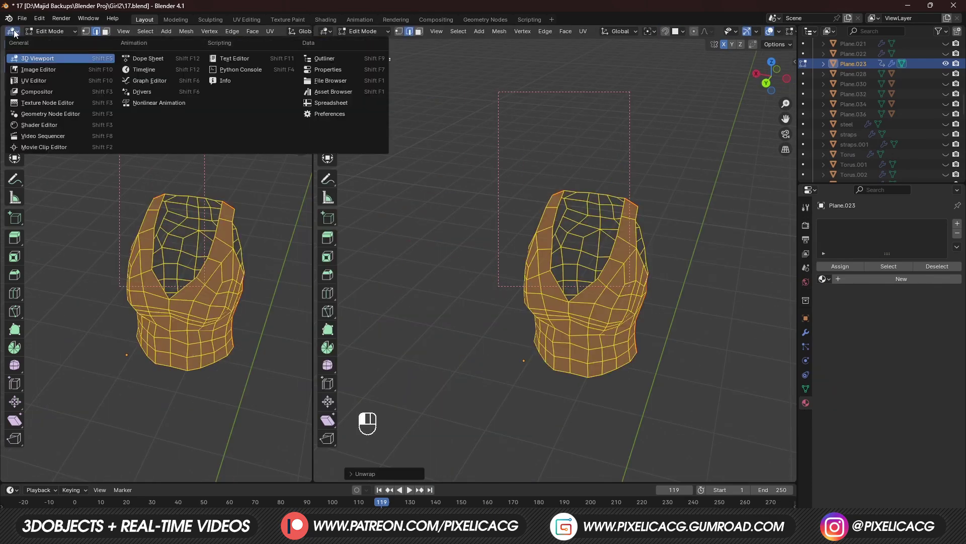
# Step: In the UV Editor, rotate the left island -90° and move it; download Fabric 001 4K
pyautogui.click(45, 80)
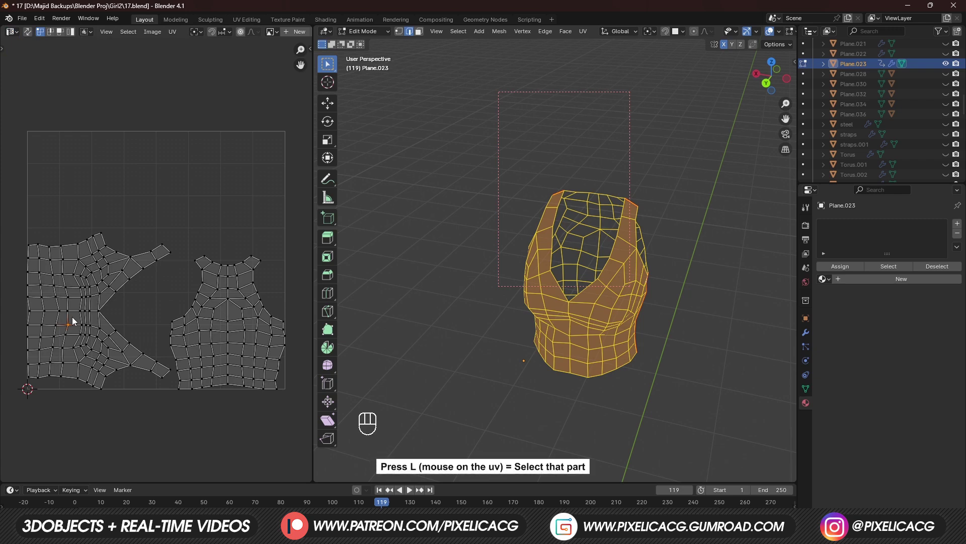
pyautogui.press('l')
pyautogui.press('r')
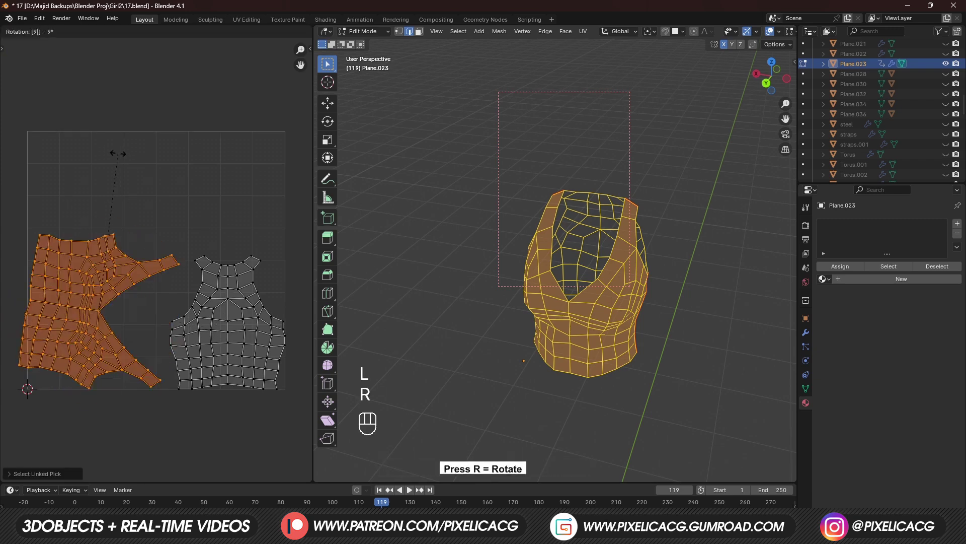
pyautogui.write('-90')
pyautogui.click(118, 154)
pyautogui.press('g')
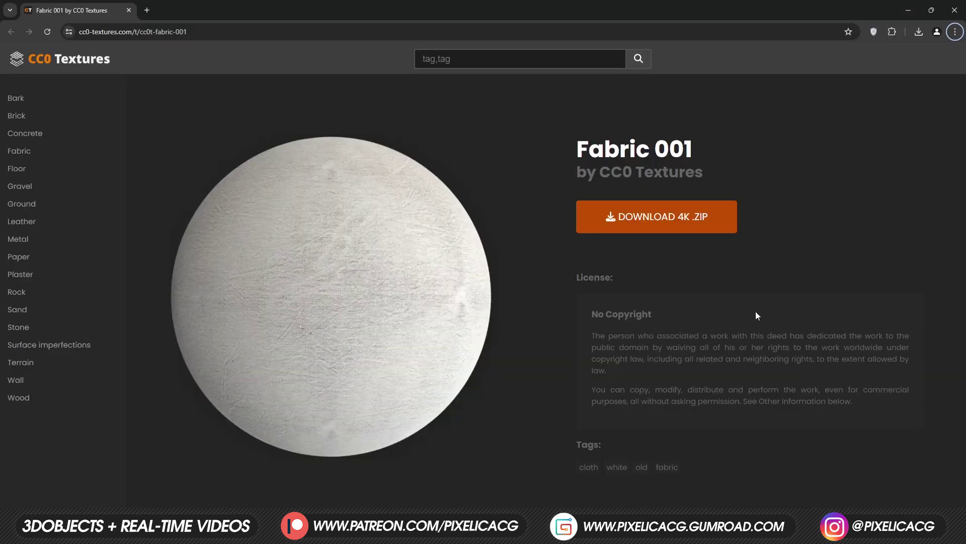
pyautogui.click(605, 212)
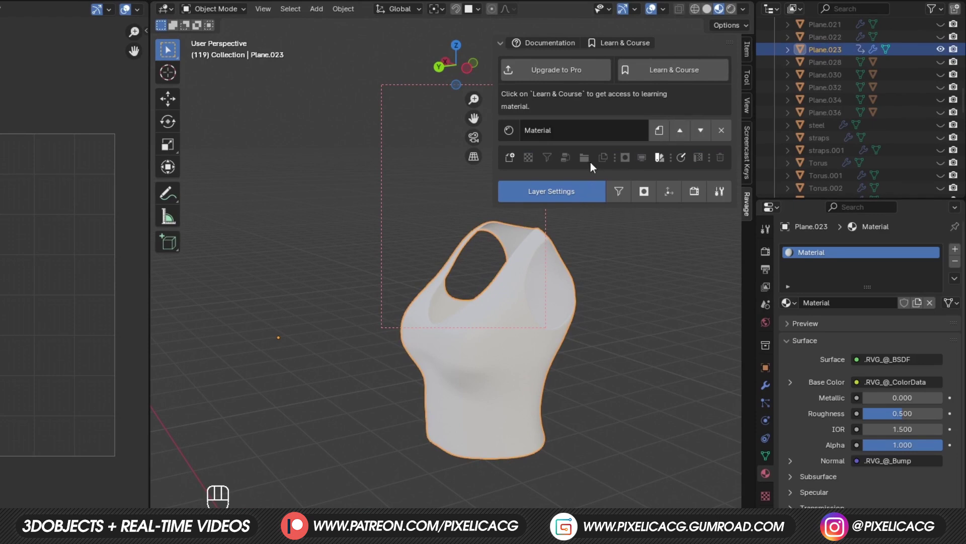
# Step: Rename the shirt's material to Shirt
pyautogui.doubleClick(579, 132)
pyautogui.write('Shirt')
pyautogui.press('Return')
# Step: Enable extra texture channels, load the Fabric001 PBR set, and set tiling scale to 3.10
pyautogui.scroll(-8, 576, 142)
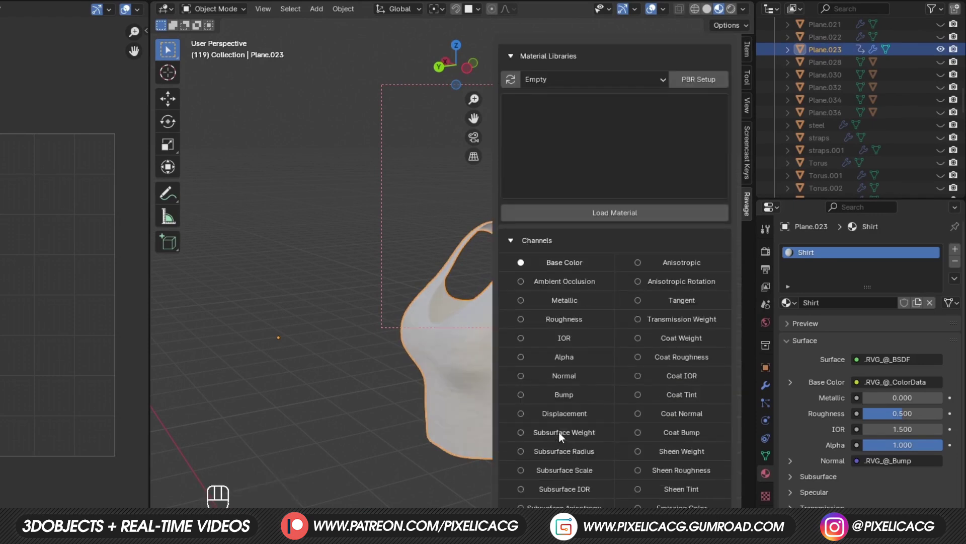
pyautogui.click(518, 374)
pyautogui.scroll(-4, 542, 386)
pyautogui.click(524, 313)
pyautogui.scroll(5, 603, 151)
pyautogui.click(699, 104)
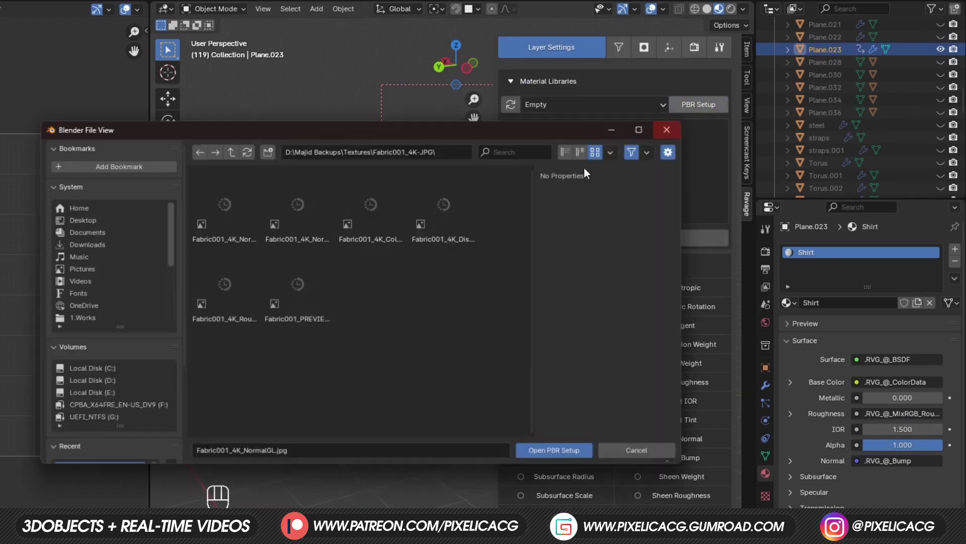
pyautogui.click(543, 447)
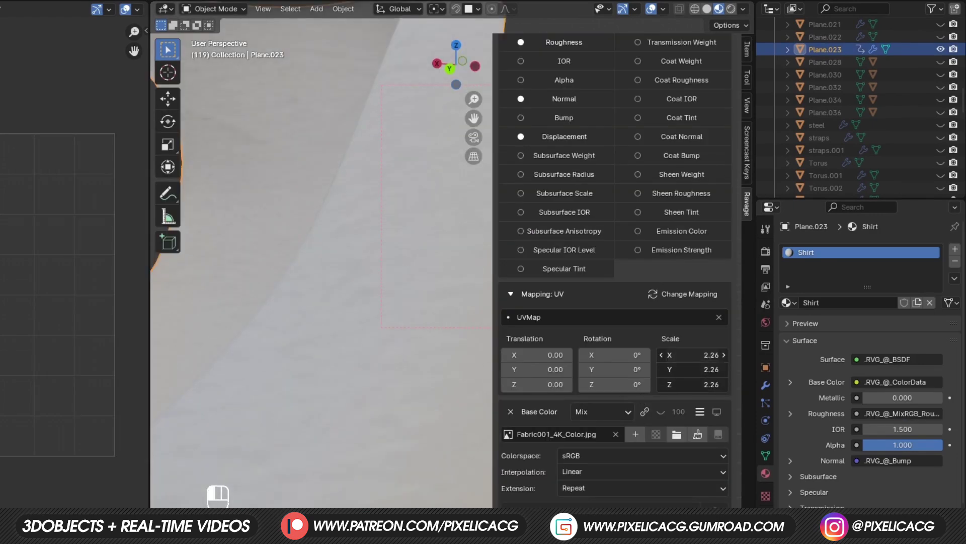
pyautogui.moveTo(694, 354)
pyautogui.mouseDown()
pyautogui.moveTo(715, 359)
pyautogui.moveTo(694, 358)
pyautogui.mouseUp()
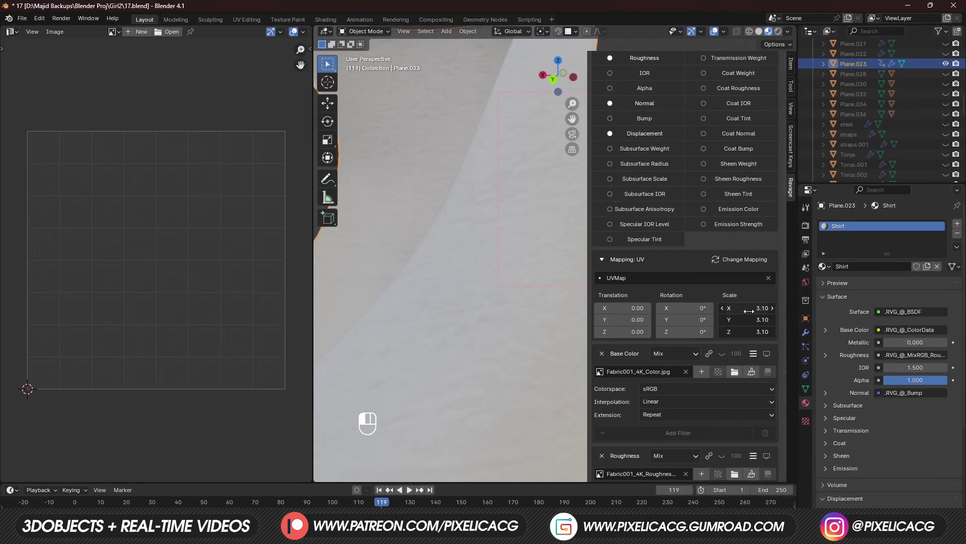
pyautogui.scroll(-5, 476, 240)
# Step: Switch the left area to the Shader Editor and add an Image Texture node for the jacket
pyautogui.click(475, 240)
pyautogui.press('F9')
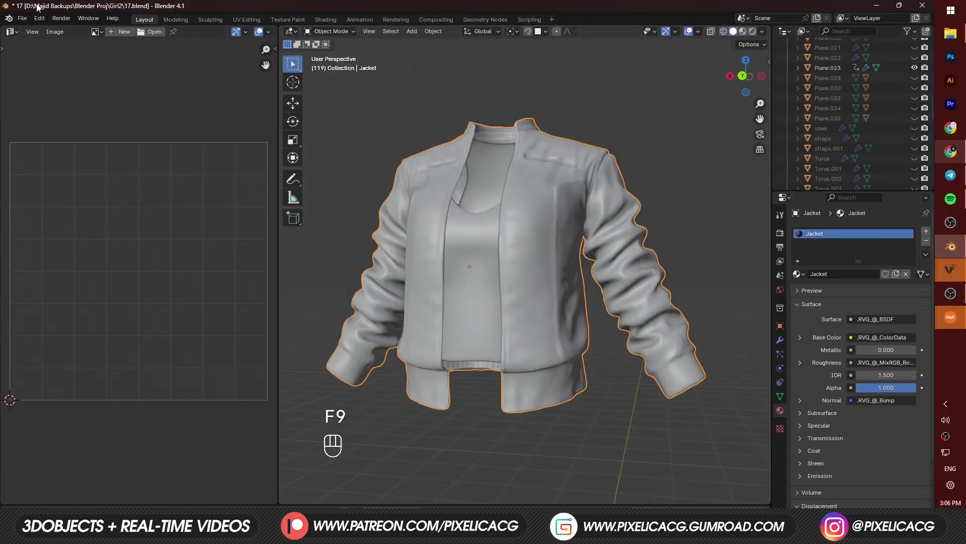
pyautogui.click(12, 31)
pyautogui.click(35, 112)
pyautogui.hotkey('shift', 'a')
pyautogui.write('image')
pyautogui.press('Return')
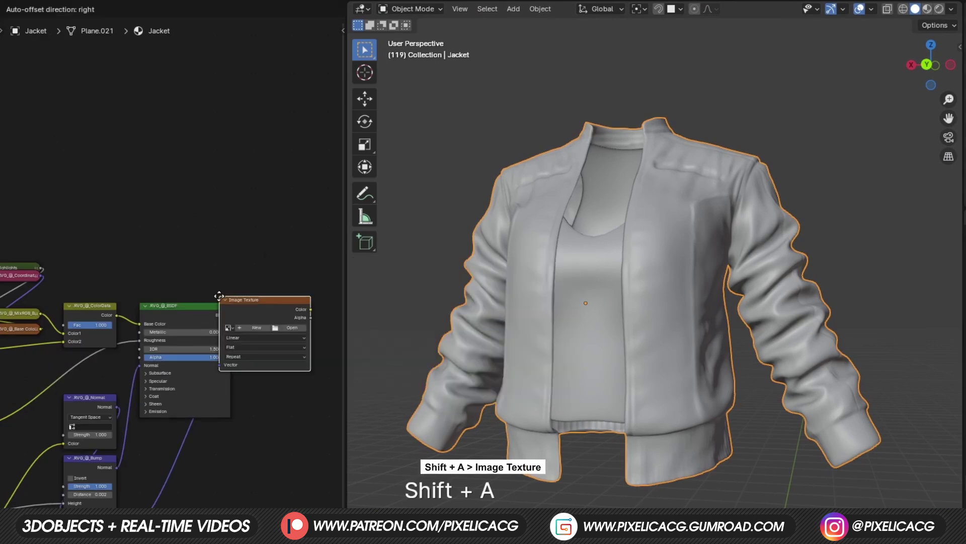
pyautogui.click(208, 174)
# Step: Create a new 3840×3840 image named diffuse on the node
pyautogui.scroll(2, 237, 231)
pyautogui.click(237, 232)
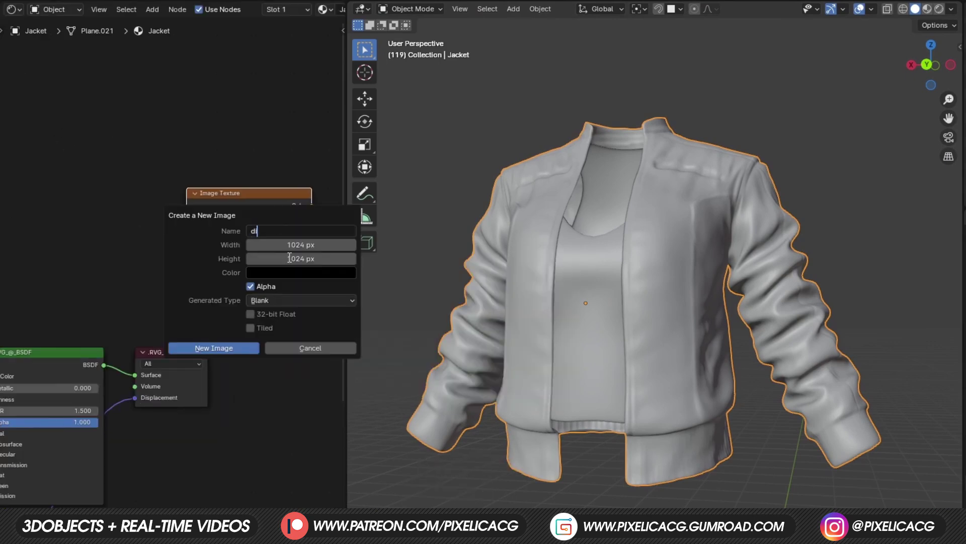
pyautogui.write('diffuse')
pyautogui.click(296, 244)
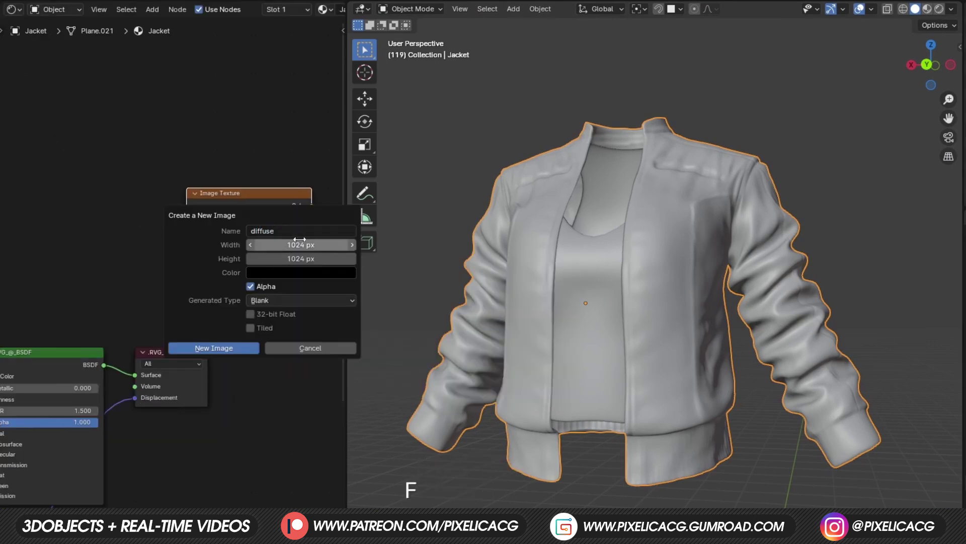
pyautogui.press('Tab')
pyautogui.write('38')
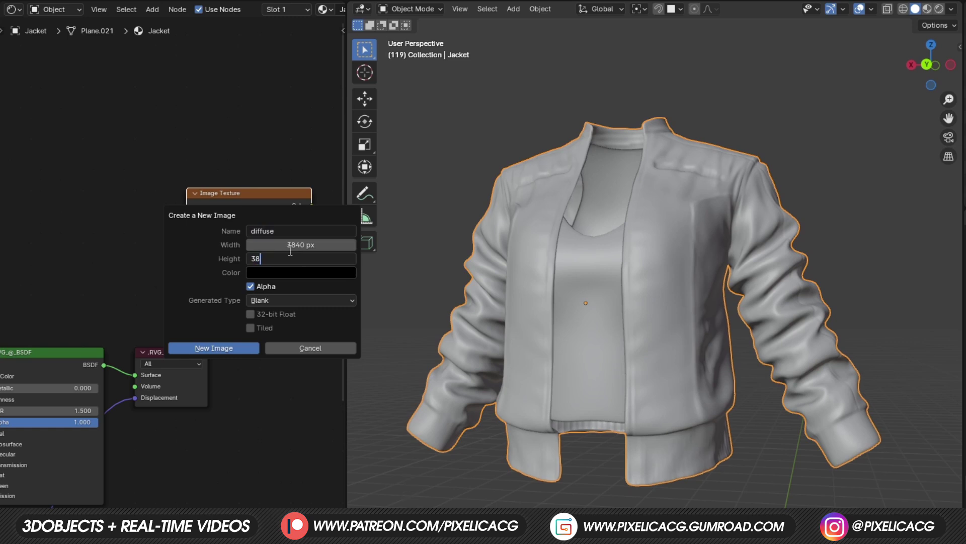
pyautogui.press('Return')
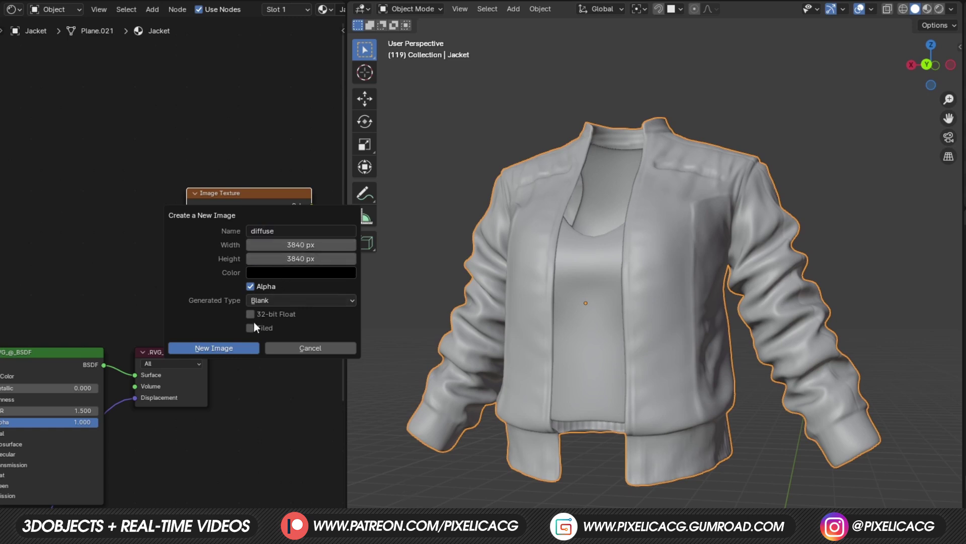
pyautogui.click(229, 351)
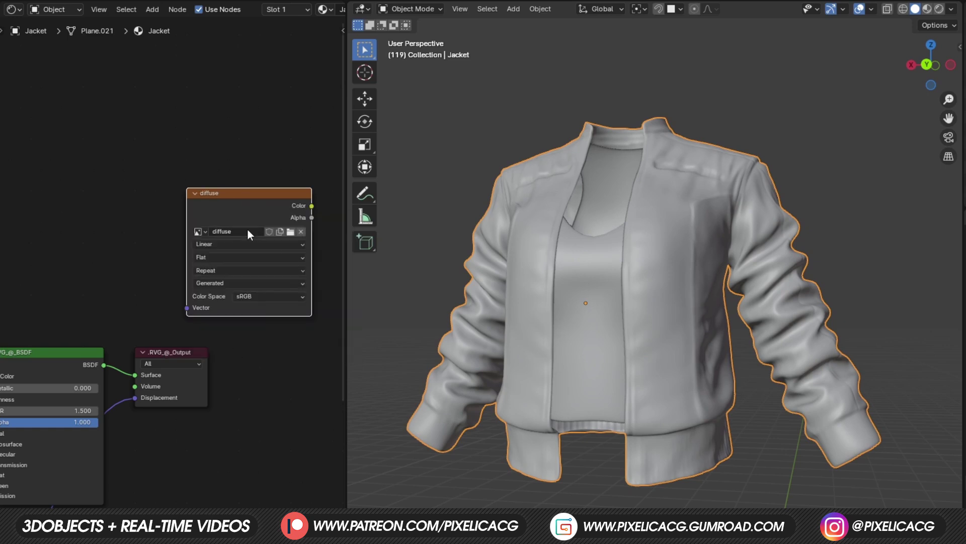
# Step: Duplicate the diffuse node as a separate image renamed Roughness
pyautogui.press('F10')
pyautogui.hotkey('shift', 'd')
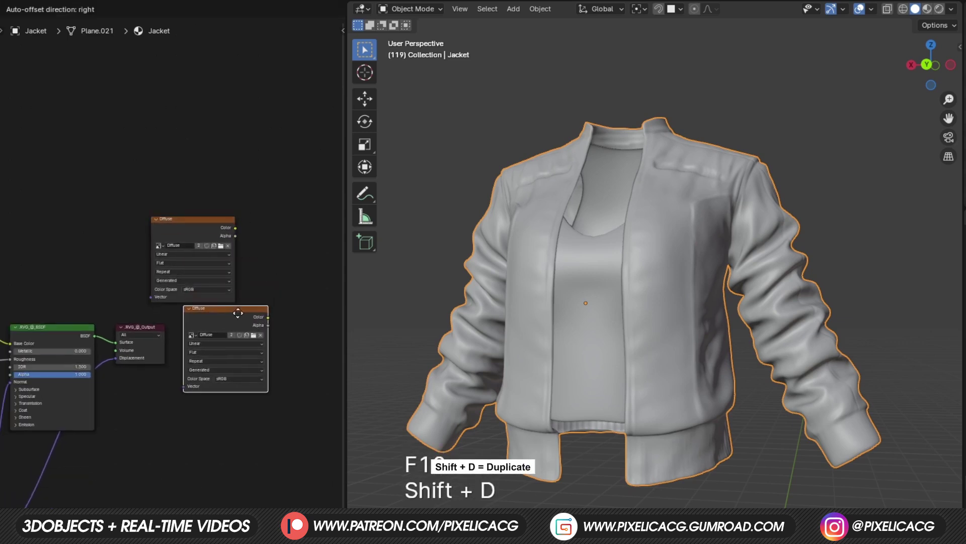
pyautogui.click(238, 313)
pyautogui.scroll(2, 238, 313)
pyautogui.click(258, 347)
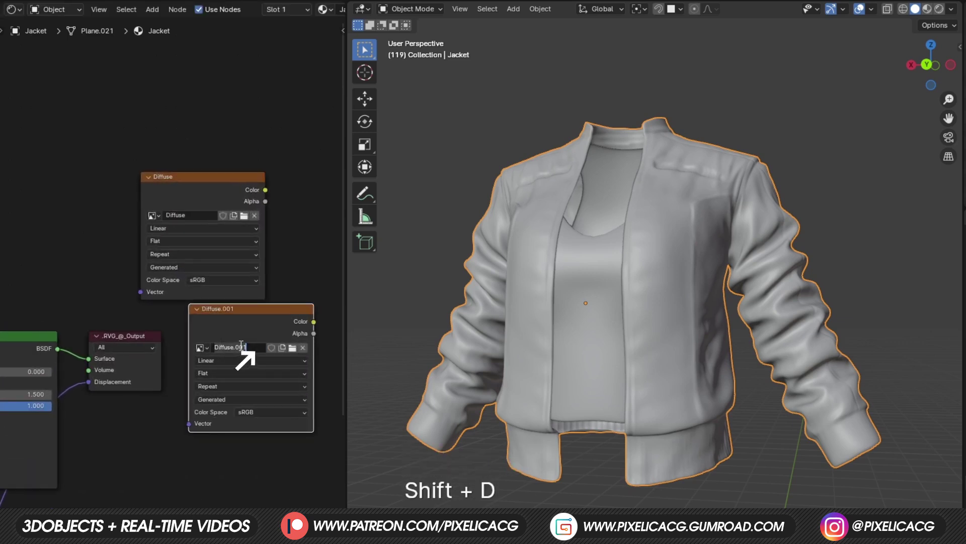
pyautogui.click(242, 346)
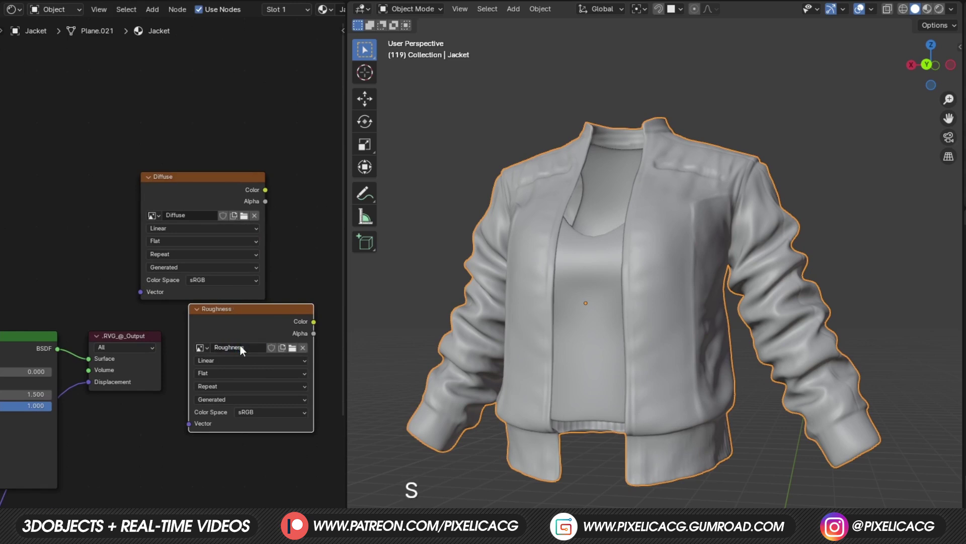
pyautogui.scroll(-1, 240, 345)
# Step: Add a Normals image copy plus another duplicate, and link ColorData Color to Emission Color
pyautogui.hotkey('shift', 'd')
pyautogui.click(235, 434)
pyautogui.click(216, 429)
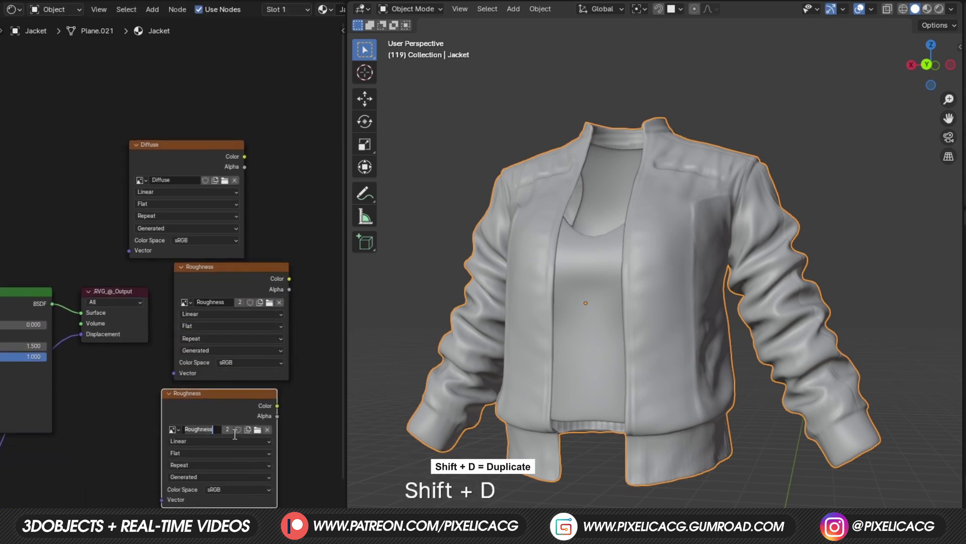
pyautogui.hotkey('ctrl', 'a')
pyautogui.write('Normals')
pyautogui.press('Return')
pyautogui.scroll(-1, 246, 330)
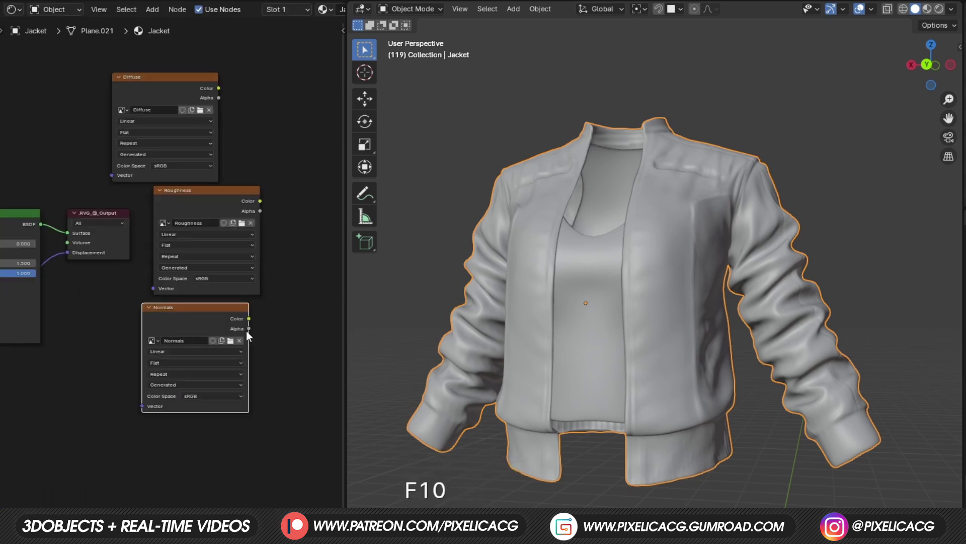
pyautogui.hotkey('shift', 'd')
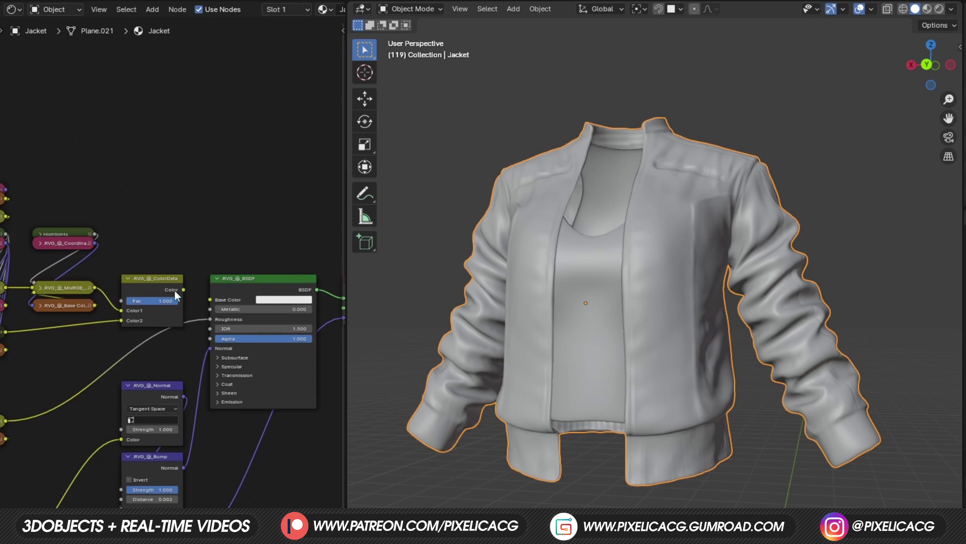
pyautogui.moveTo(183, 288); pyautogui.dragTo(203, 417)
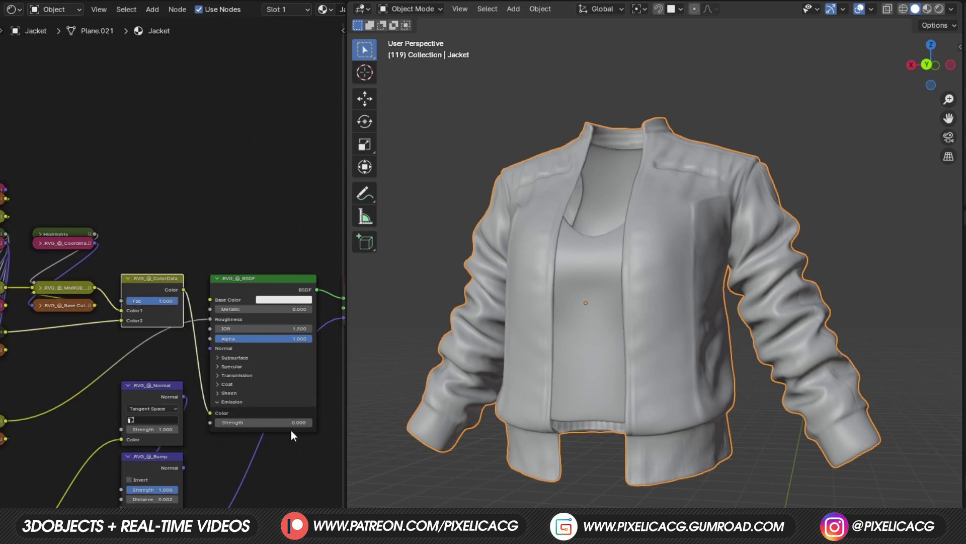
# Step: Set the BSDF Emission Strength to 1
pyautogui.scroll(4, 291, 429)
pyautogui.click(233, 431)
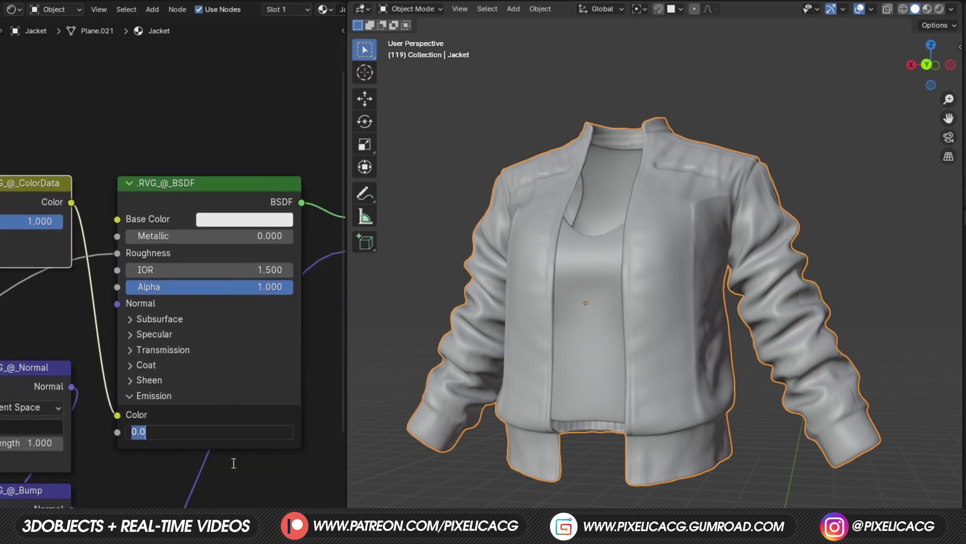
pyautogui.write('1')
pyautogui.press('Return')
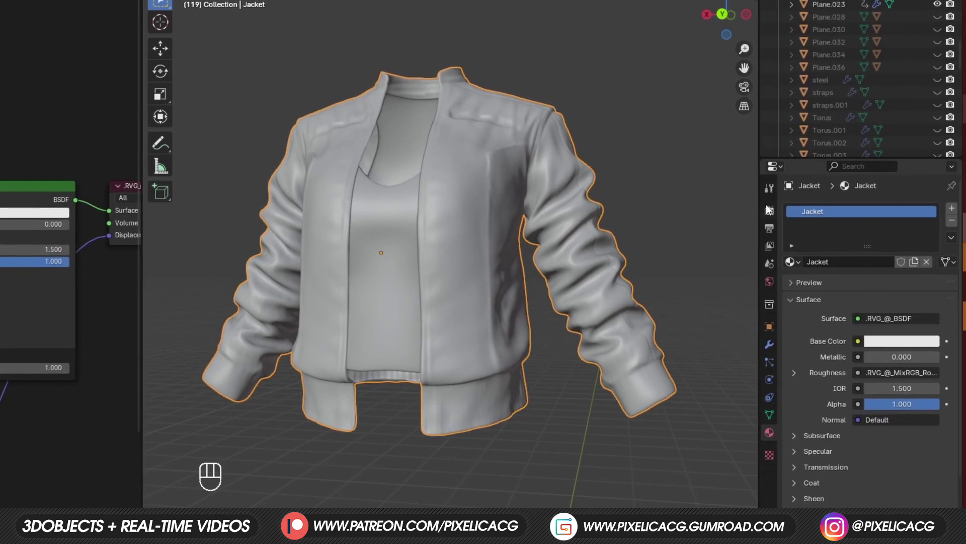
# Step: Open the Render properties Bake panel and confirm the bake type is Emit
pyautogui.click(770, 209)
pyautogui.scroll(-15, 802, 307)
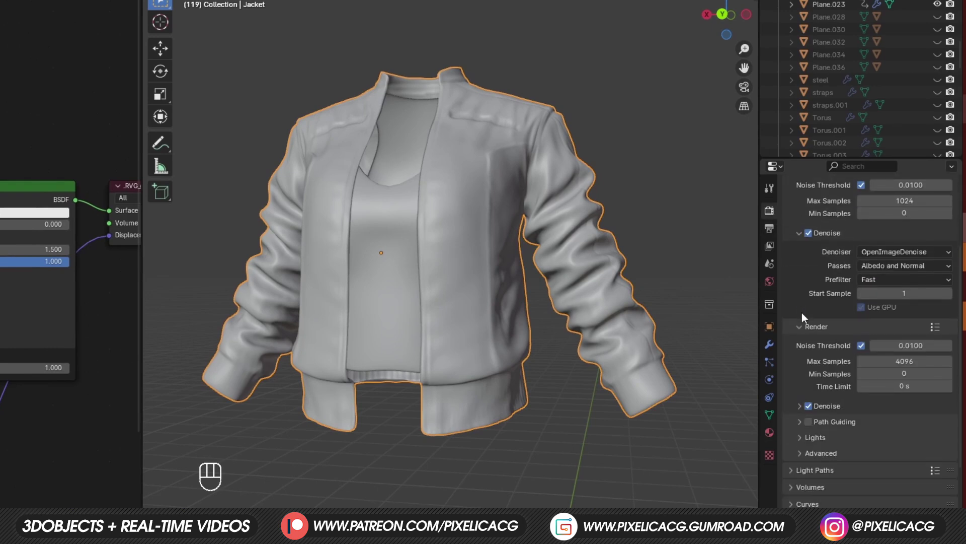
pyautogui.click(862, 415)
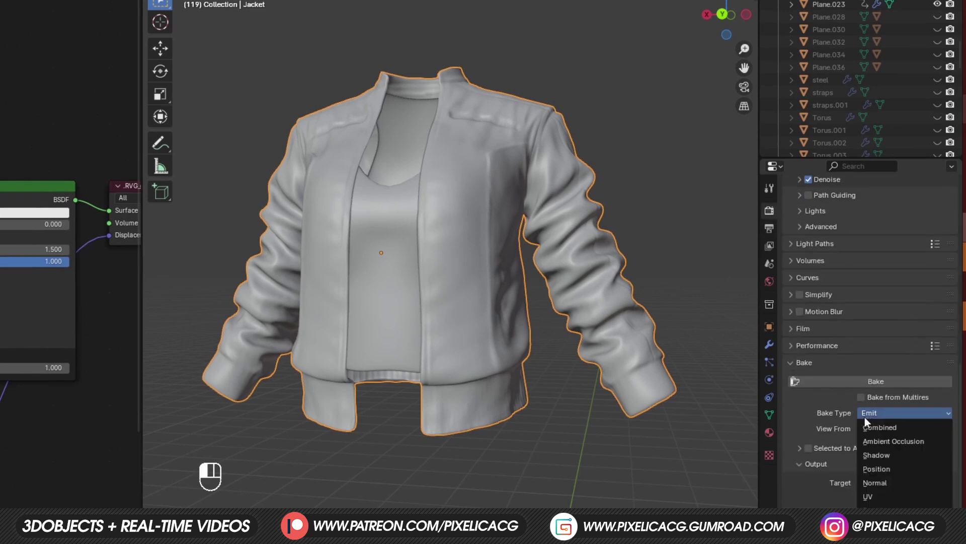
pyautogui.press('F10')
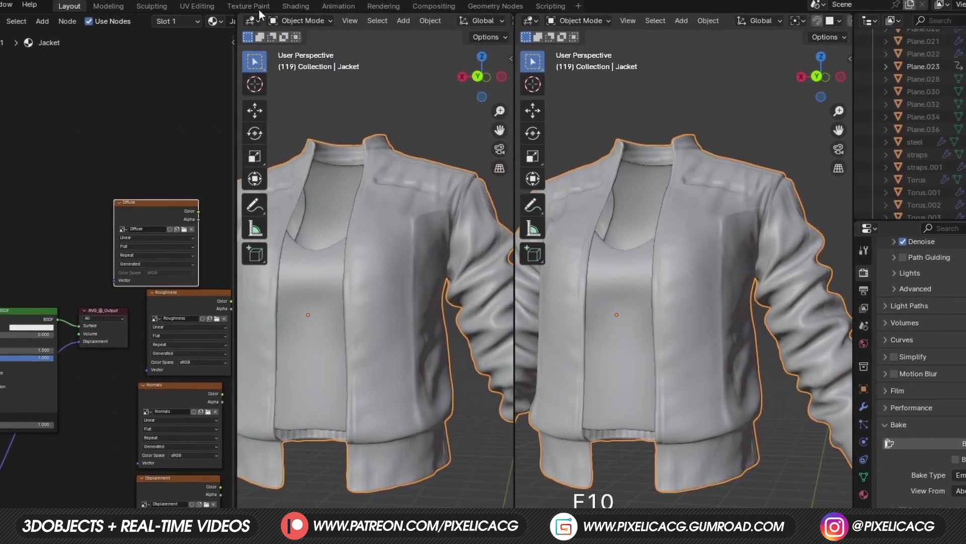
# Step: Show the baked Diffuse image in an Image Editor and choose Image > Save As
pyautogui.click(254, 22)
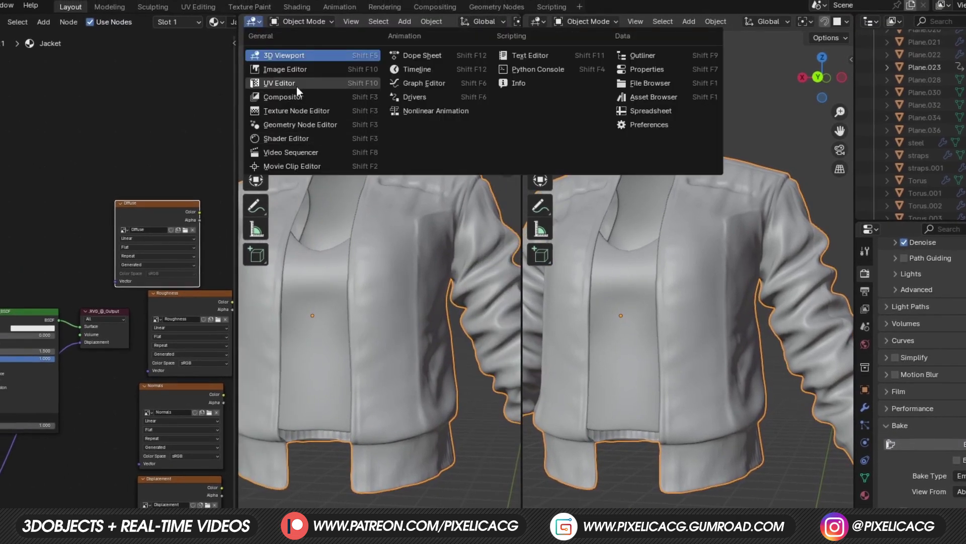
pyautogui.click(289, 69)
pyautogui.click(342, 22)
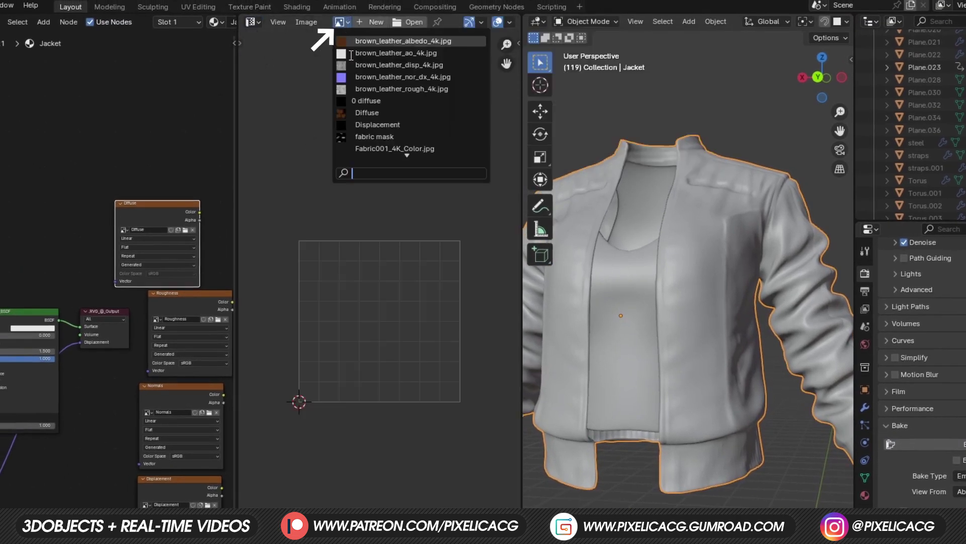
pyautogui.click(362, 101)
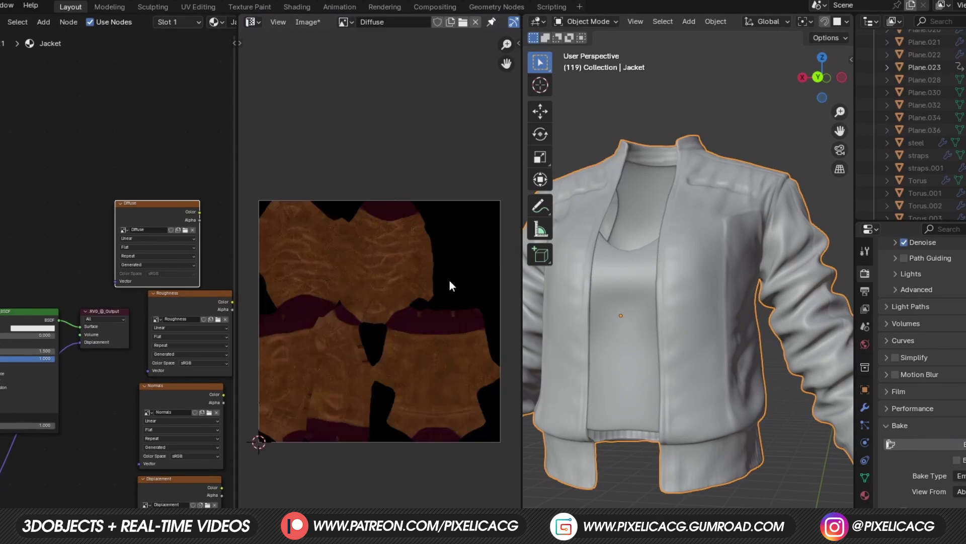
pyautogui.click(307, 22)
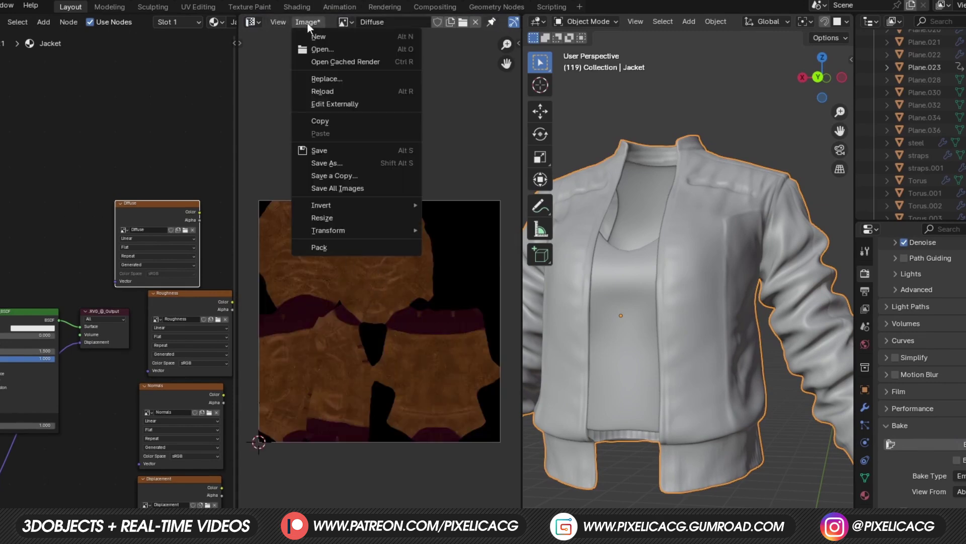
pyautogui.click(327, 164)
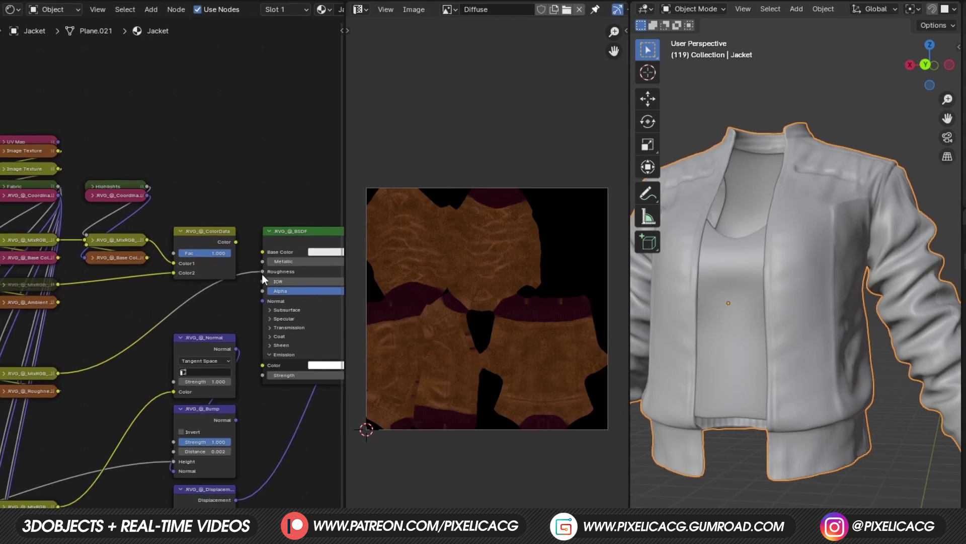
# Step: Bake the roughness map into the Roughness image, feeding the roughness mix into emission
pyautogui.moveTo(288, 391); pyautogui.dragTo(245, 259, button='middle')
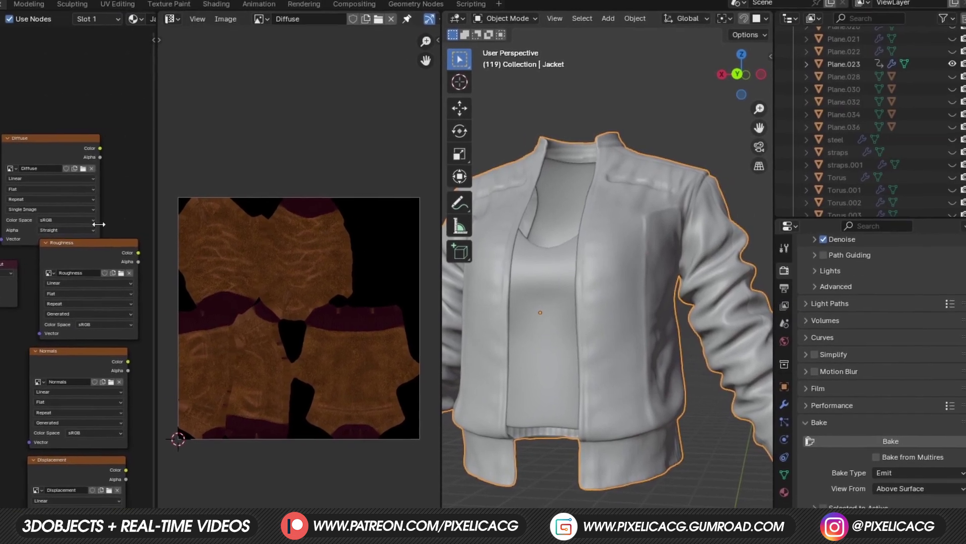
pyautogui.click(273, 231)
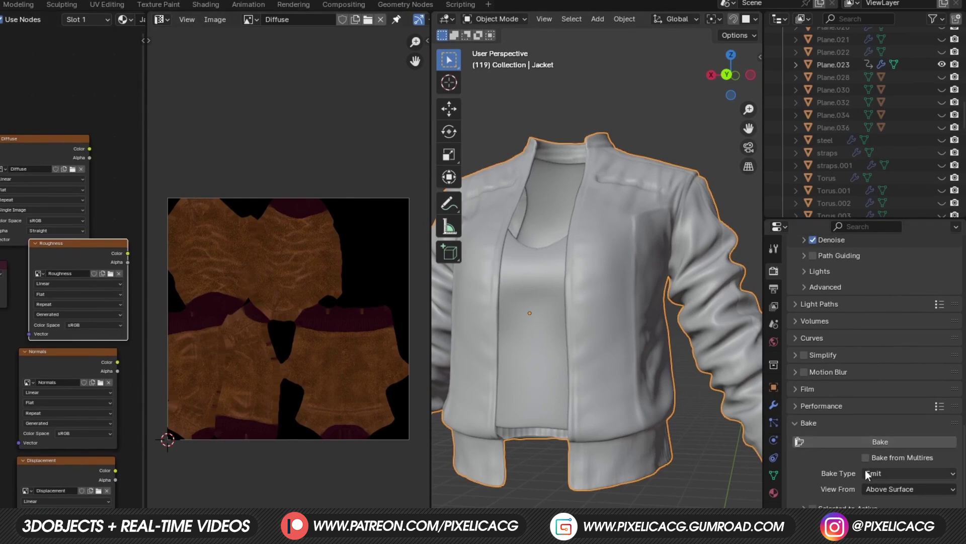
pyautogui.click(911, 442)
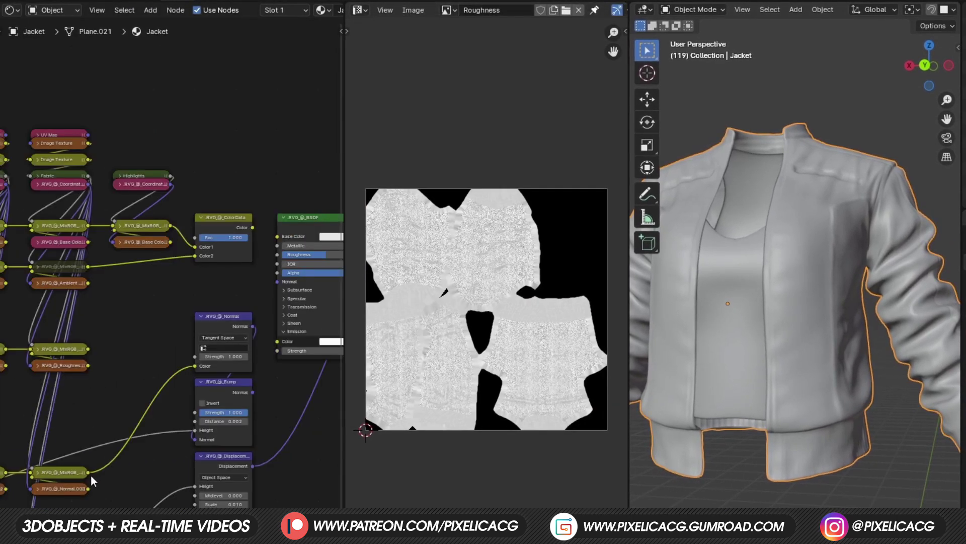
pyautogui.moveTo(88, 475); pyautogui.dragTo(277, 341)
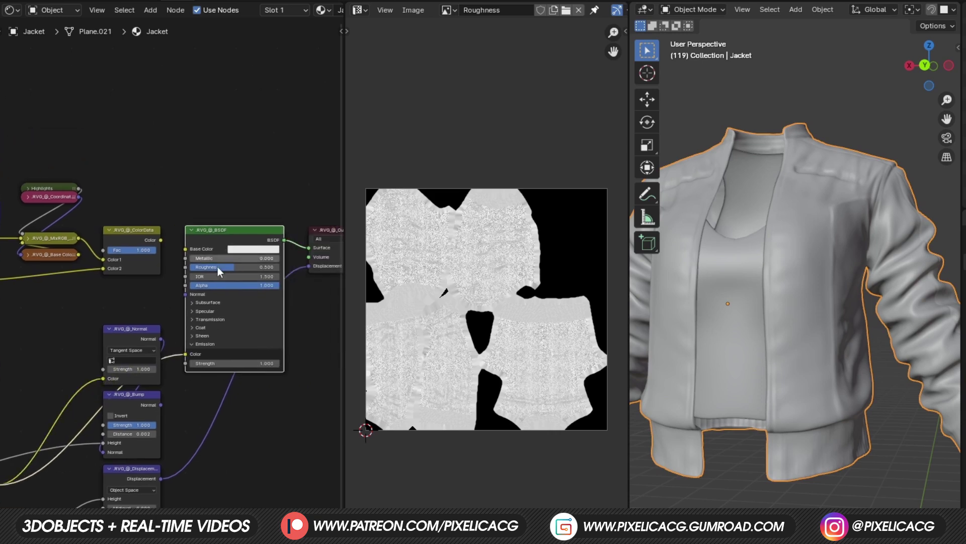
# Step: Save the baked displacement map to a file and box-select the old procedural nodes
pyautogui.moveTo(261, 335); pyautogui.dragTo(153, 366, button='middle')
pyautogui.hscroll(5, 155, 367)
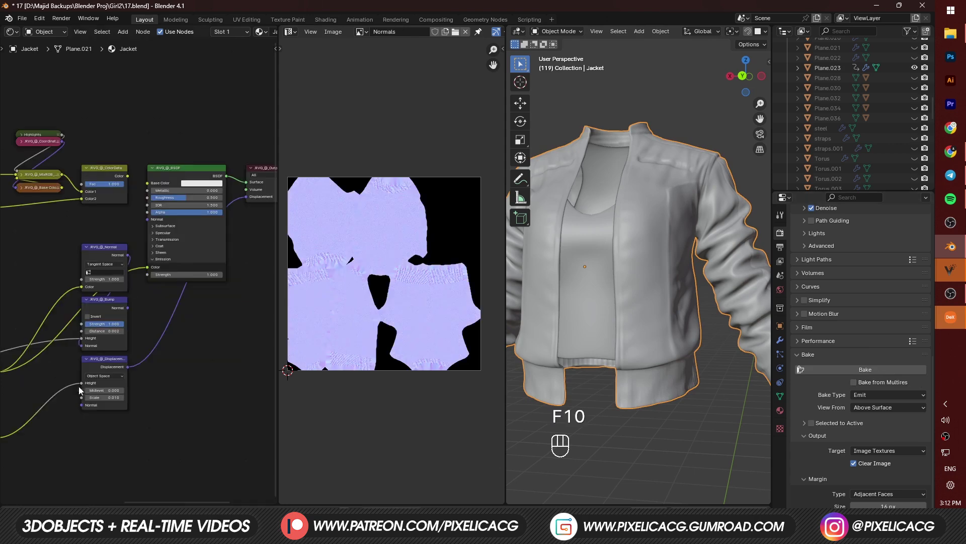
pyautogui.hscroll(-5, 85, 390)
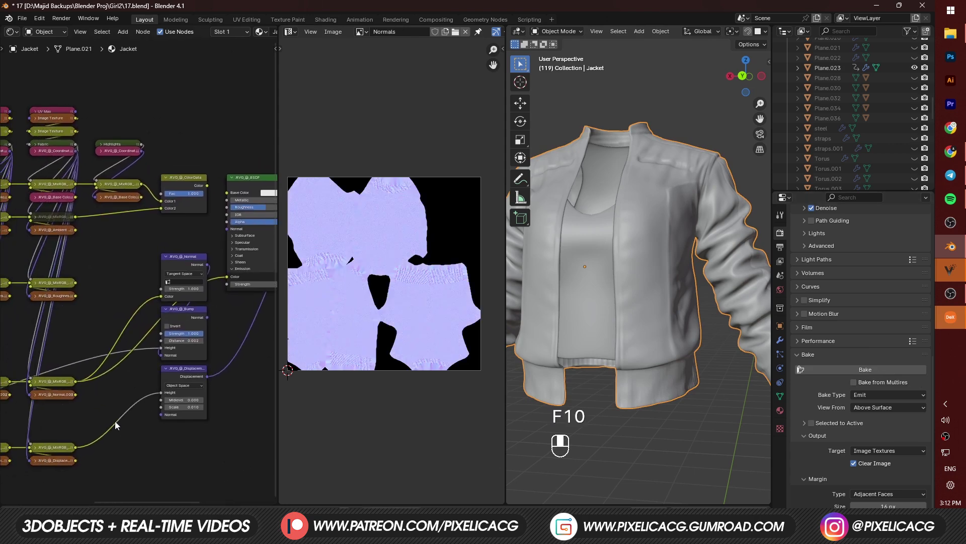
pyautogui.press('KP_Decimal')
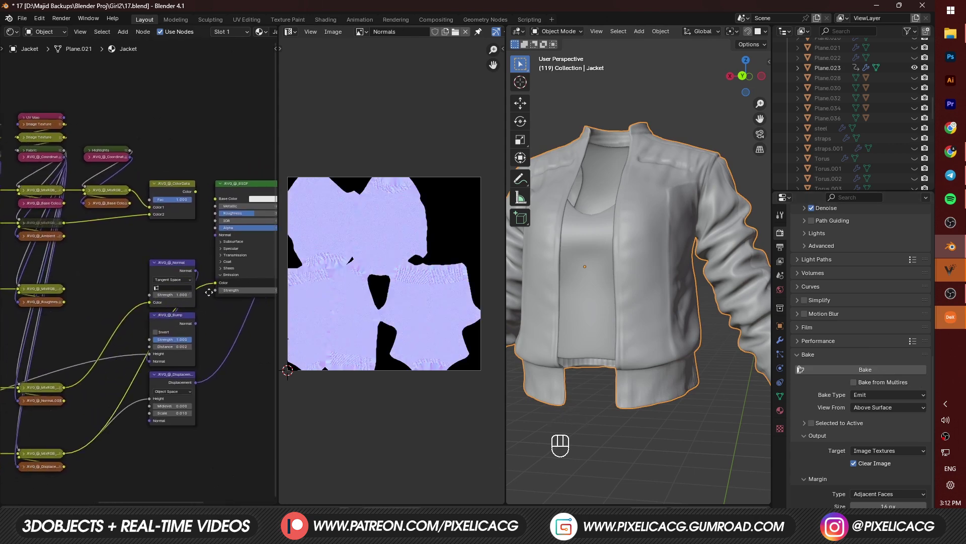
pyautogui.click(333, 31)
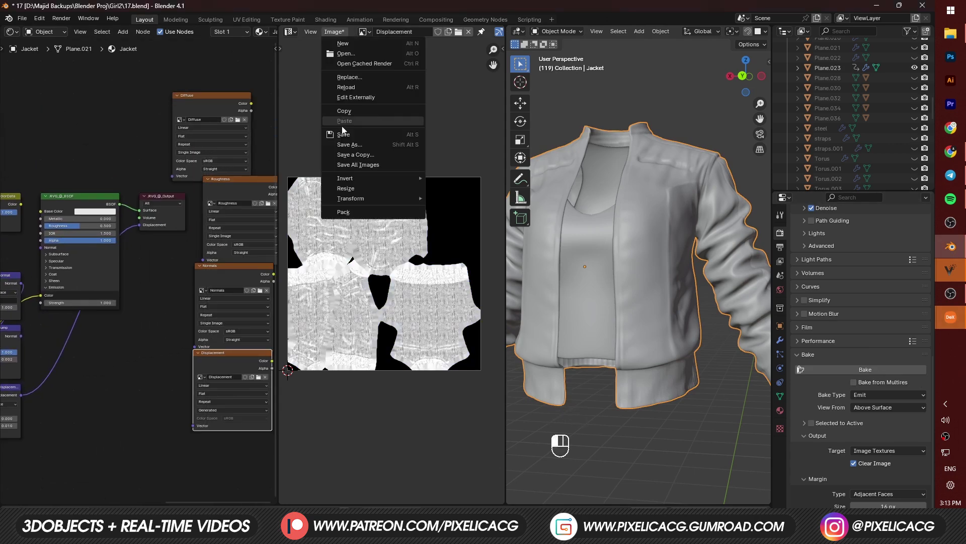
pyautogui.click(353, 145)
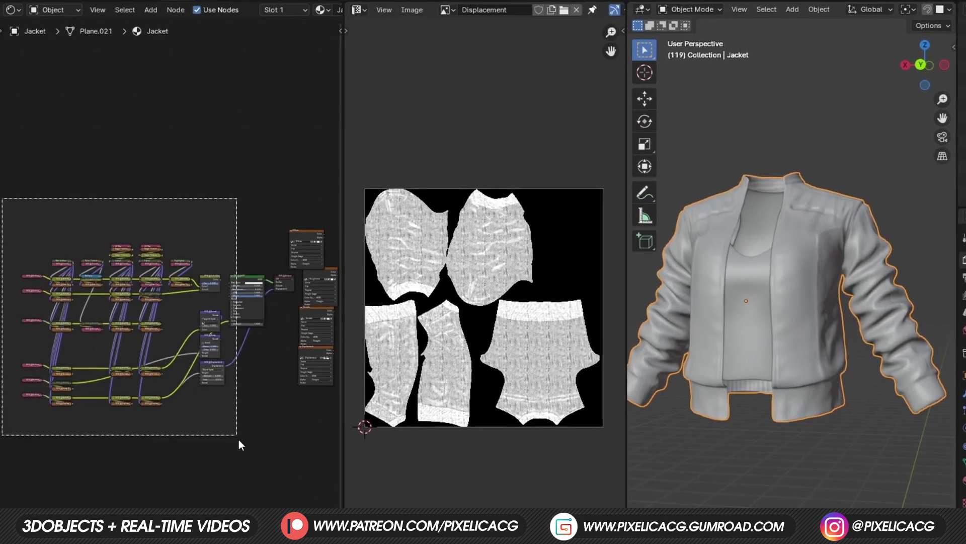
pyautogui.moveTo(239, 440); pyautogui.dragTo(225, 463)
# Step: Delete the old nodes, place the textures beside the BSDF, and link Diffuse and Roughness
pyautogui.press('x')
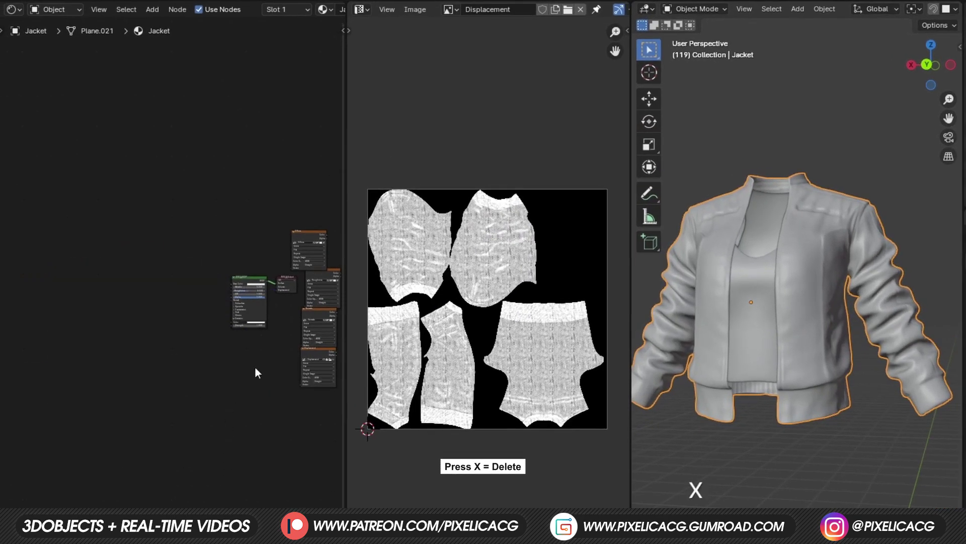
pyautogui.moveTo(255, 366); pyautogui.dragTo(129, 355, button='middle')
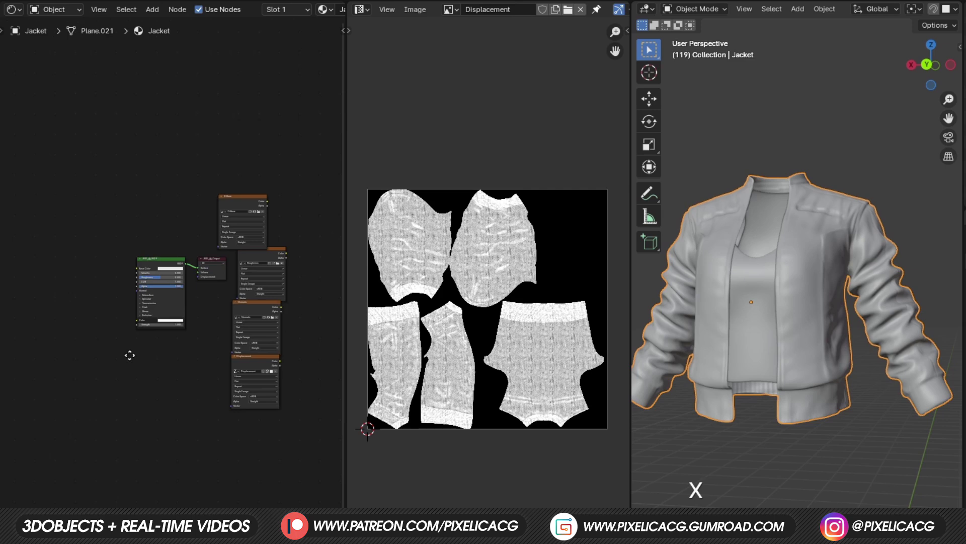
pyautogui.moveTo(130, 355); pyautogui.dragTo(116, 351, button='middle')
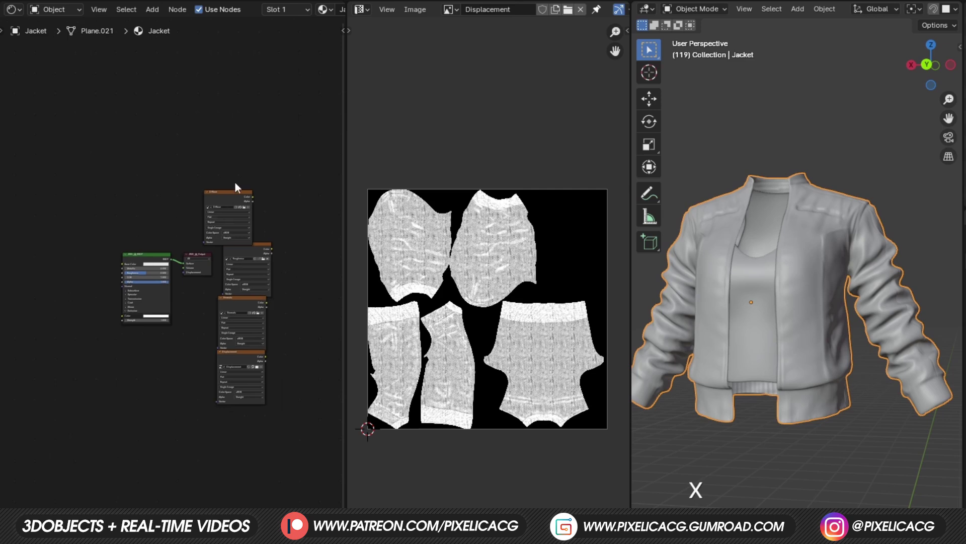
pyautogui.moveTo(235, 182); pyautogui.dragTo(252, 418)
pyautogui.press('g')
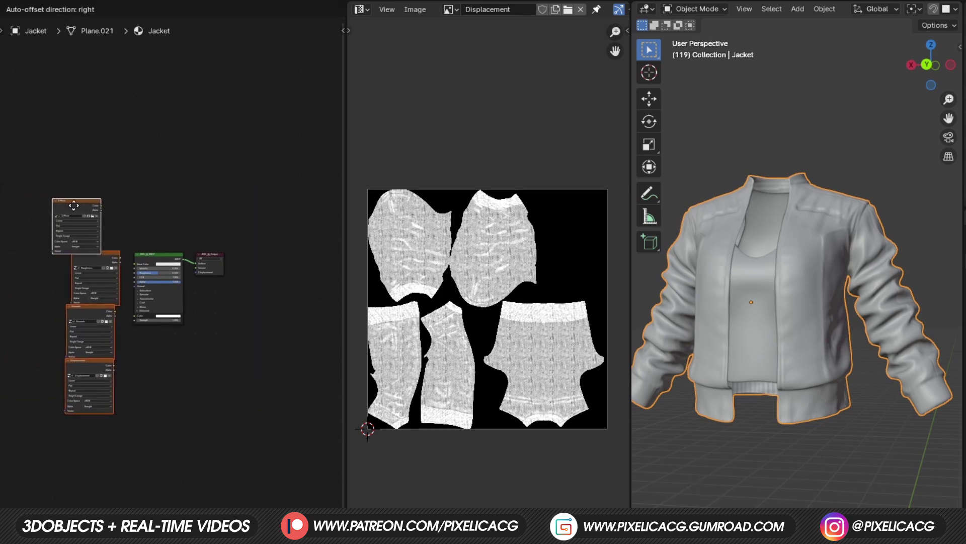
pyautogui.click(153, 172)
pyautogui.scroll(3, 153, 172)
pyautogui.moveTo(195, 228); pyautogui.dragTo(200, 230)
pyautogui.moveTo(128, 239); pyautogui.dragTo(198, 246)
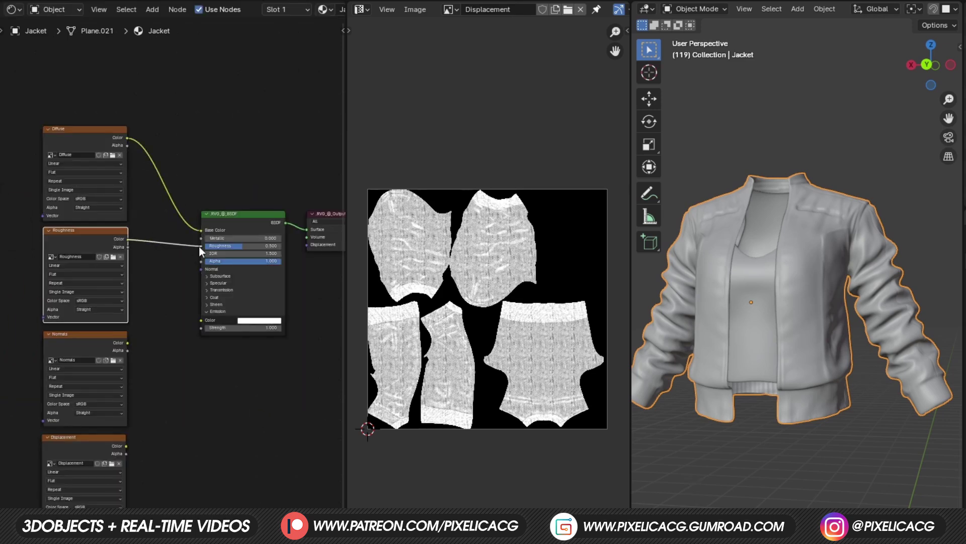
# Step: Add a Normal Map node between the Normals texture and the BSDF Normal input
pyautogui.hotkey('shift', 'a')
pyautogui.write('normal map')
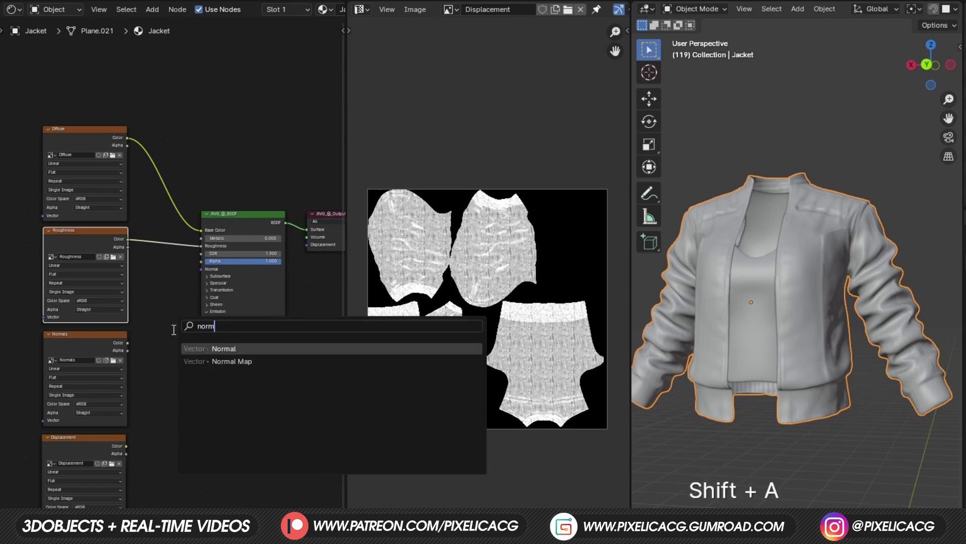
pyautogui.press('Return')
pyautogui.click(168, 341)
pyautogui.moveTo(65, 333); pyautogui.dragTo(9, 352)
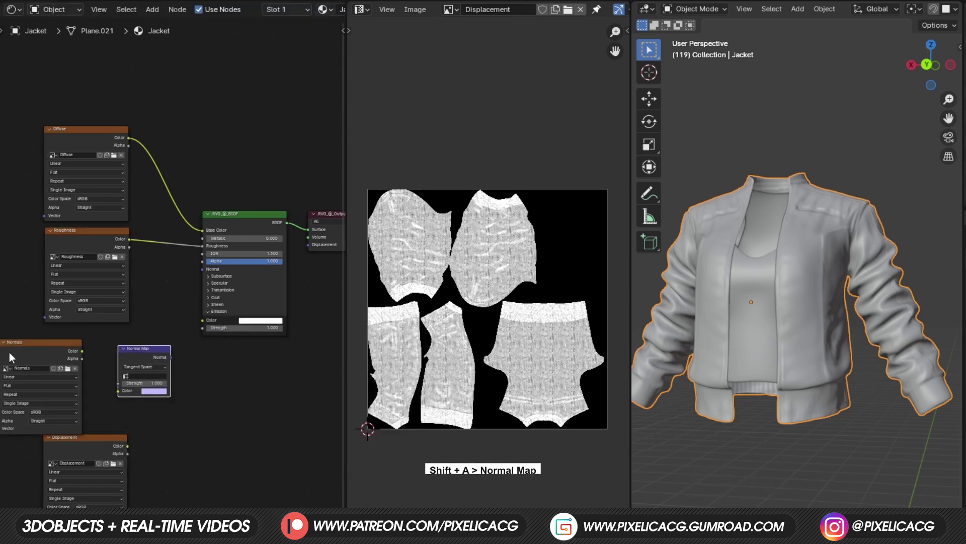
pyautogui.moveTo(80, 349); pyautogui.dragTo(119, 390)
pyautogui.moveTo(195, 341); pyautogui.dragTo(202, 337)
# Step: Add a Displacement node fed by the Displacement texture into the Material Output
pyautogui.hotkey('shift', 'a')
pyautogui.write('dis')
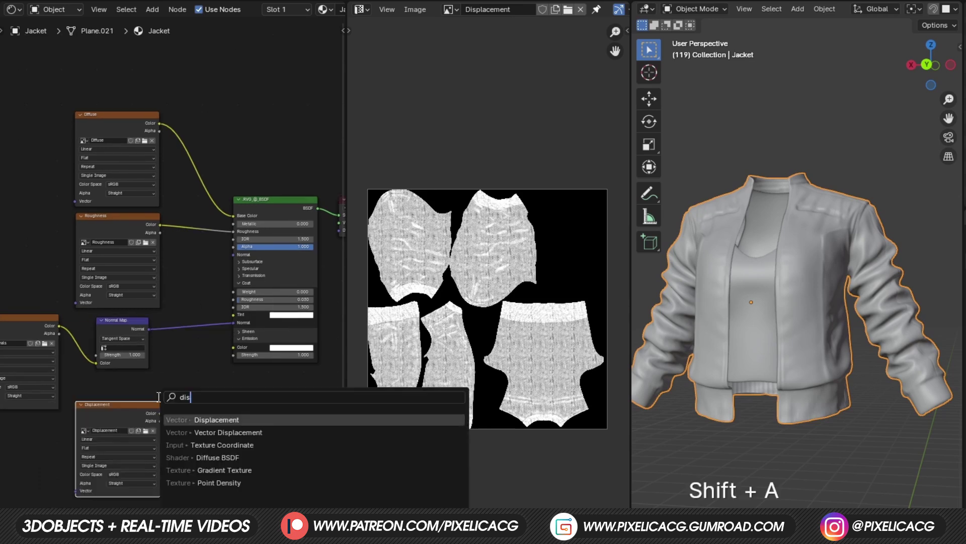
pyautogui.press('Return')
pyautogui.click(225, 418)
pyautogui.moveTo(301, 411); pyautogui.dragTo(233, 479, button='middle')
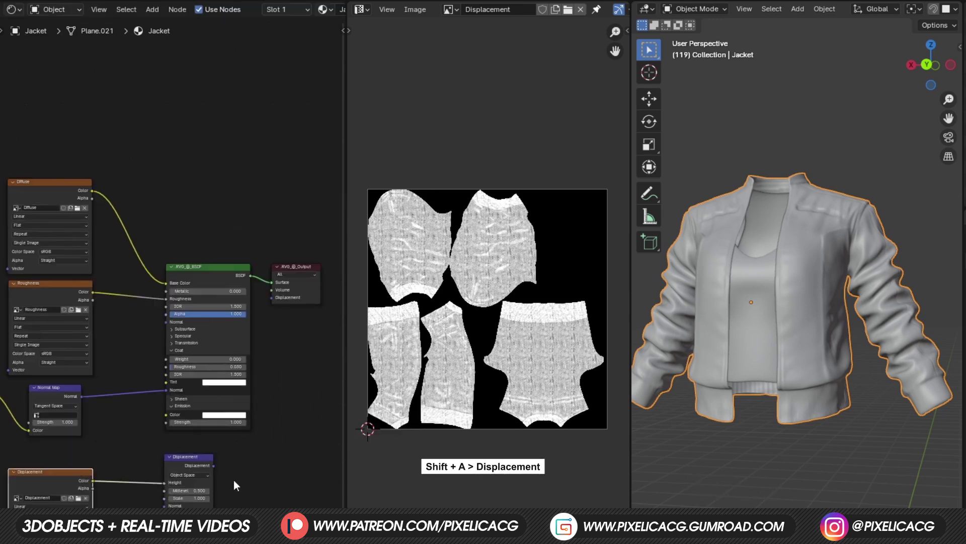
pyautogui.moveTo(214, 466); pyautogui.dragTo(270, 298)
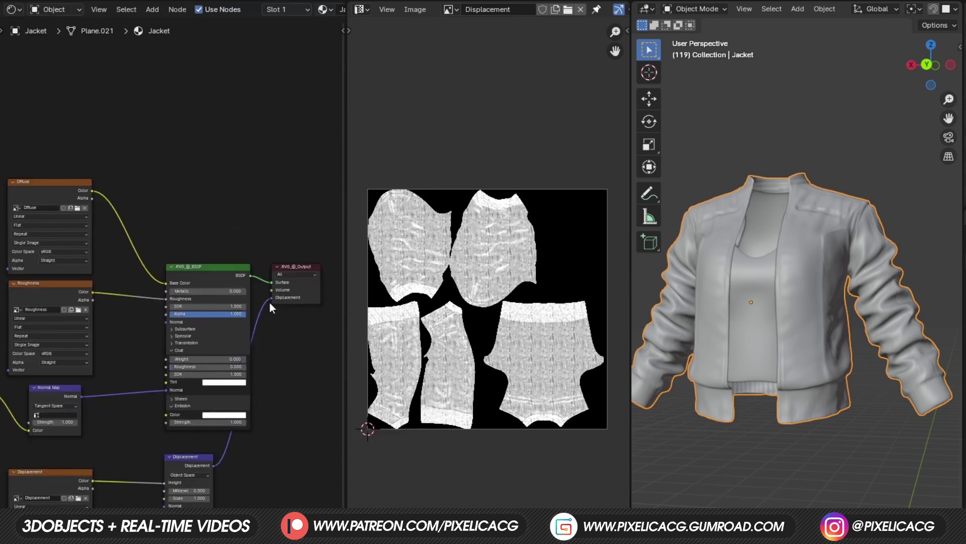
# Step: Set the jacket's BSDF Emission Strength to 0 and Displacement Scale to 0.1
pyautogui.press('F10')
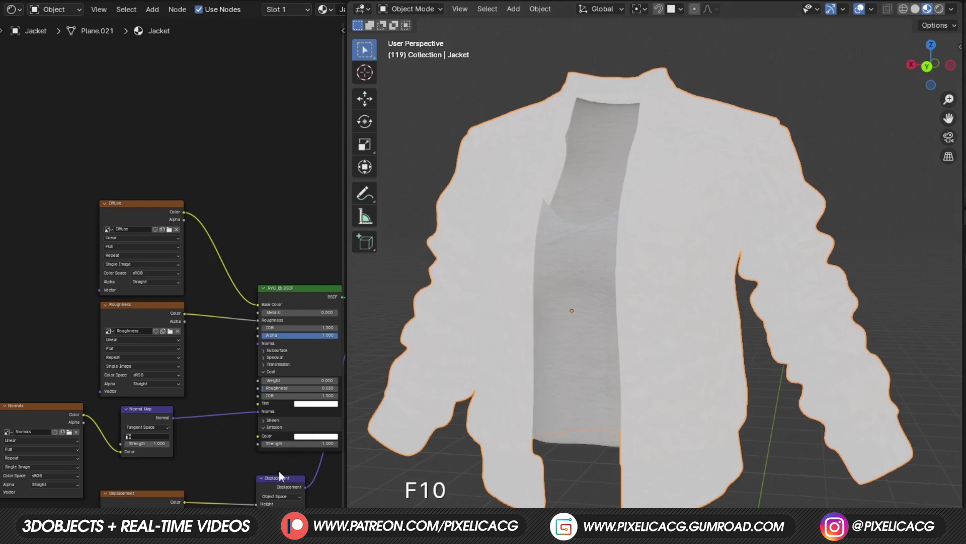
pyautogui.click(322, 444)
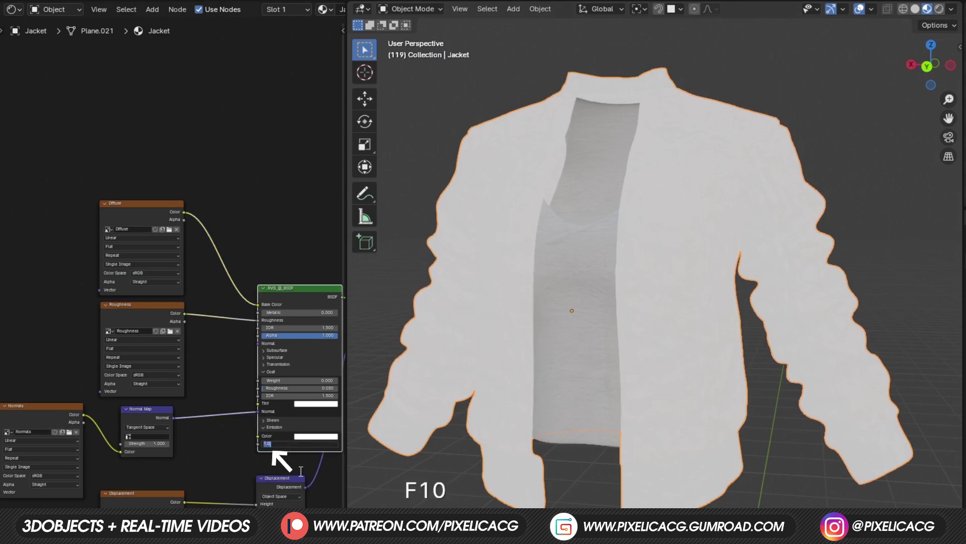
pyautogui.press('Return')
pyautogui.click(165, 498)
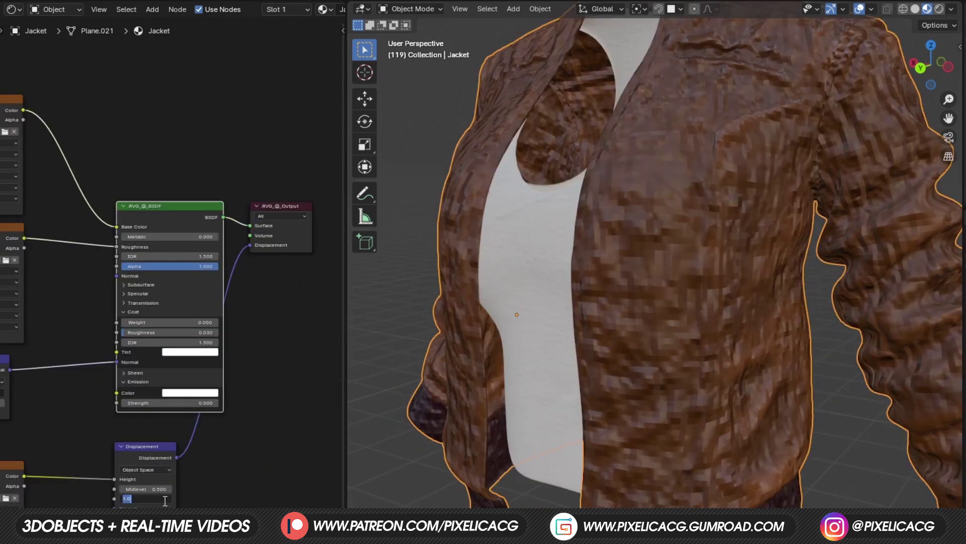
pyautogui.write('0.1')
pyautogui.press('Return')
# Step: Orbit the viewport to a three-quarter view of the jacket in Material Preview
pyautogui.moveTo(513, 400); pyautogui.dragTo(595, 397, button='middle')
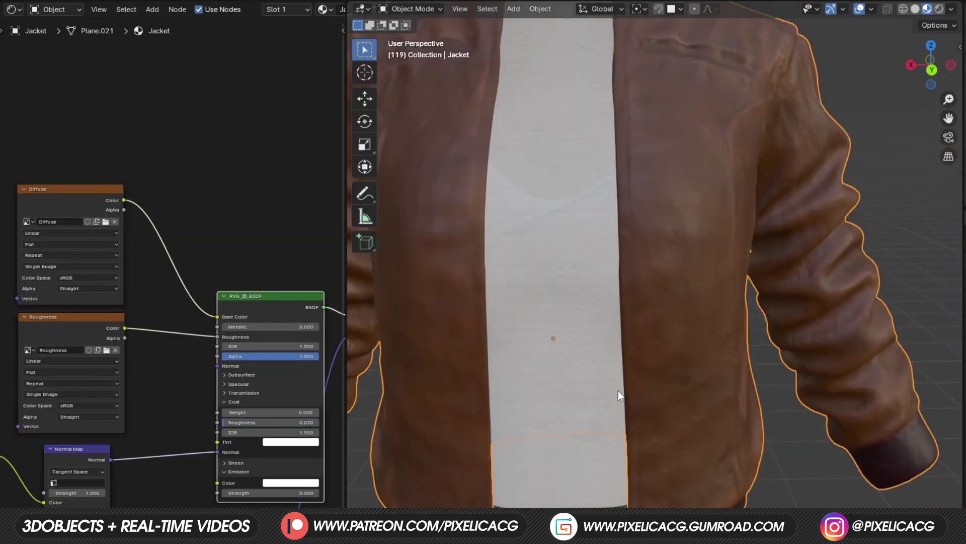
pyautogui.scroll(-5, 618, 391)
pyautogui.moveTo(641, 374); pyautogui.dragTo(600, 393, button='middle')
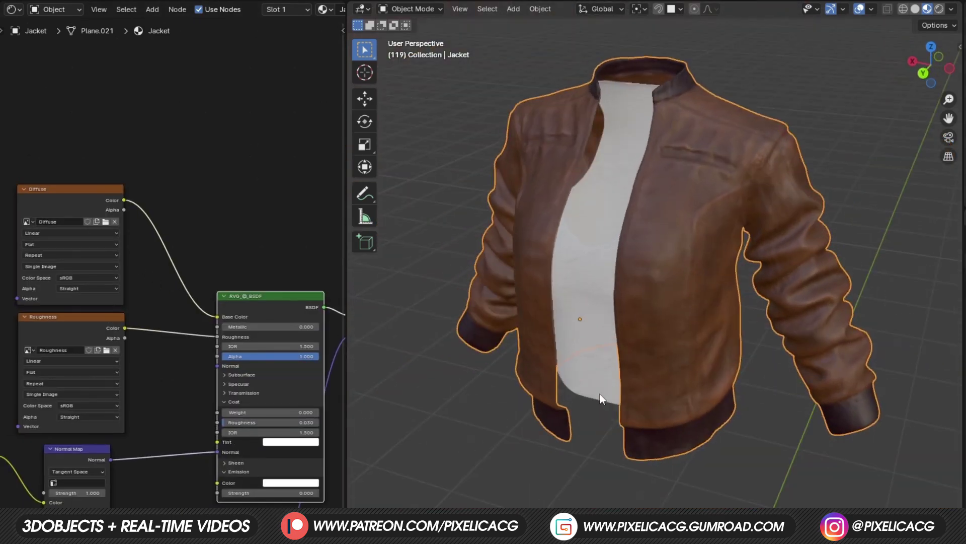
pyautogui.scroll(6, 644, 364)
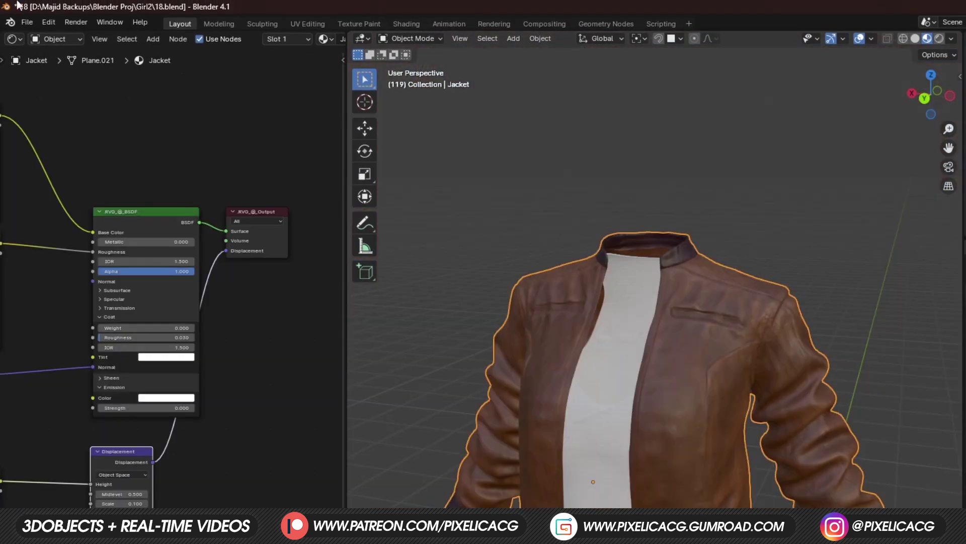
# Step: In Preferences, bring up the choices for the viewport Textures Limit Size, currently 256
pyautogui.click(48, 22)
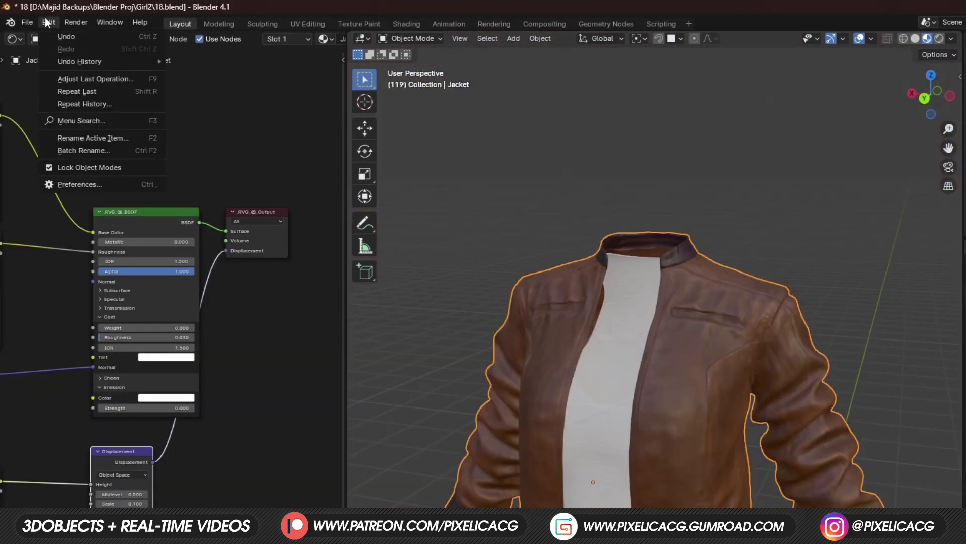
pyautogui.click(96, 185)
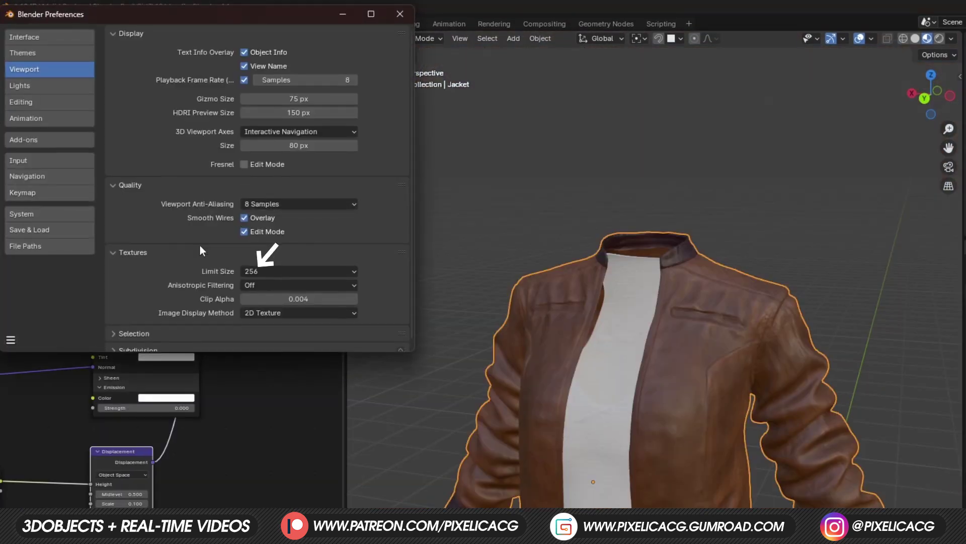
pyautogui.scroll(-1, 204, 254)
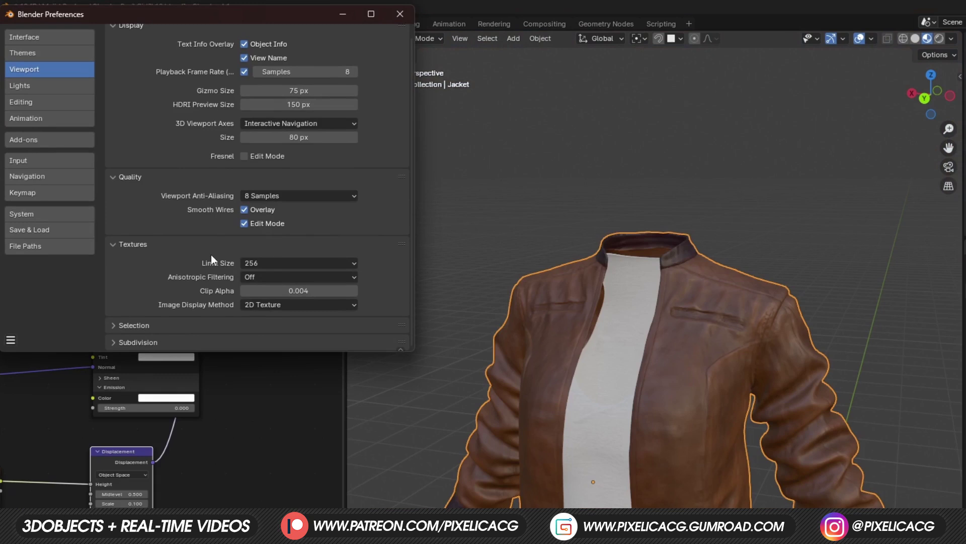
pyautogui.click(274, 261)
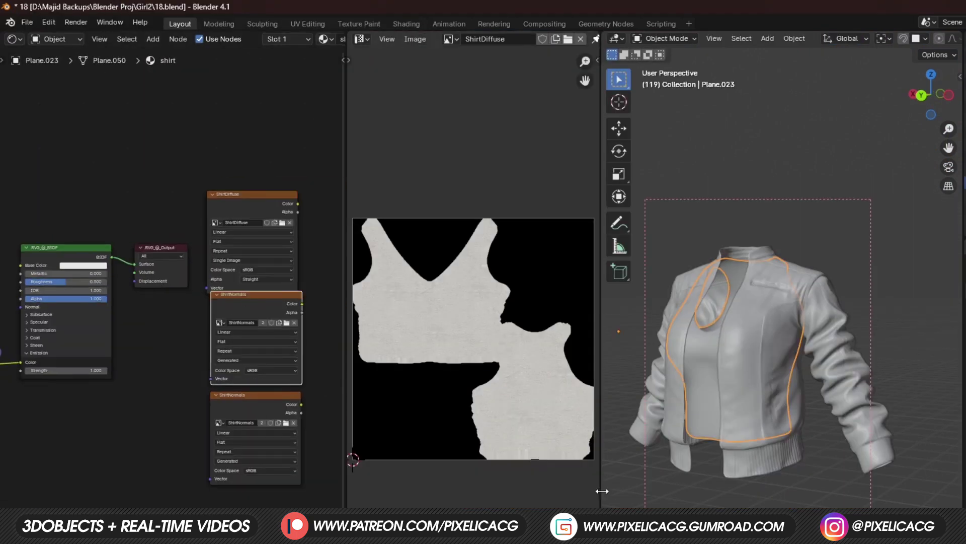
# Step: Browse the available images for the ShirtNormals texture node
pyautogui.click(232, 318)
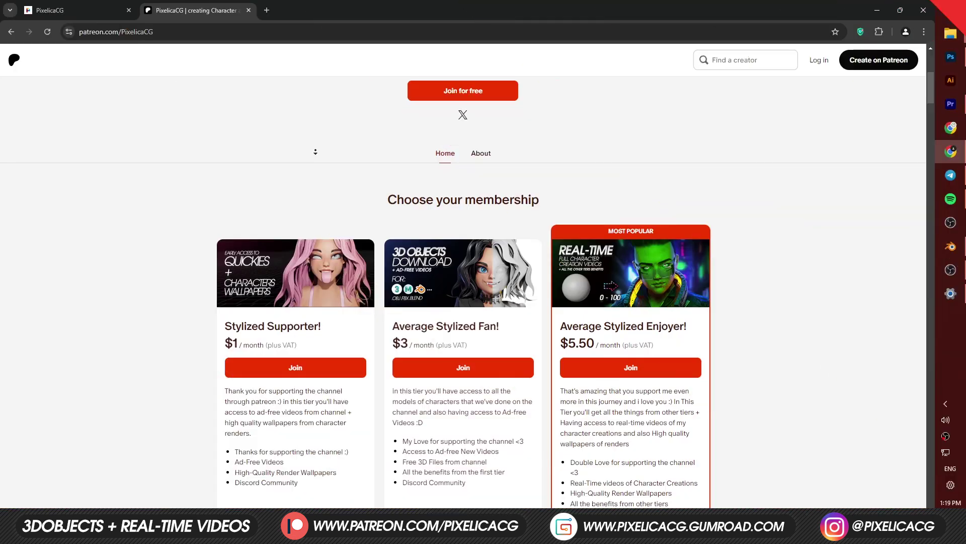
# Step: Scroll the Patreon tiers page, then autoscroll through the Gumroad product grid
pyautogui.scroll(-3, 316, 164)
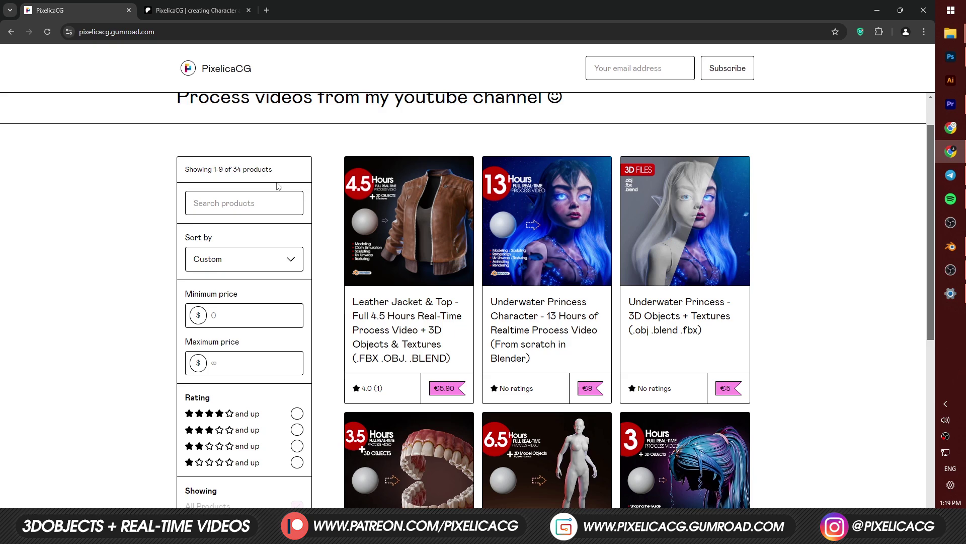
pyautogui.middleClick(163, 136)
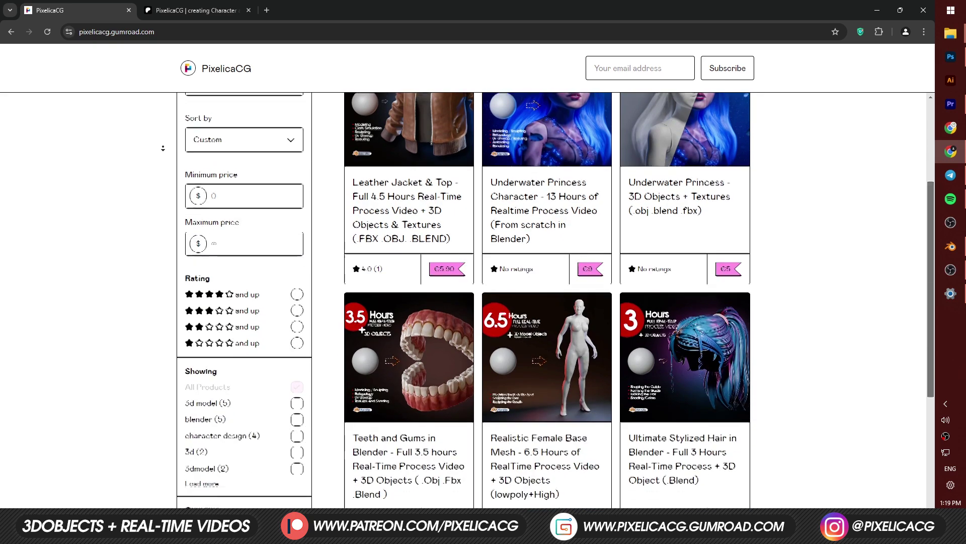